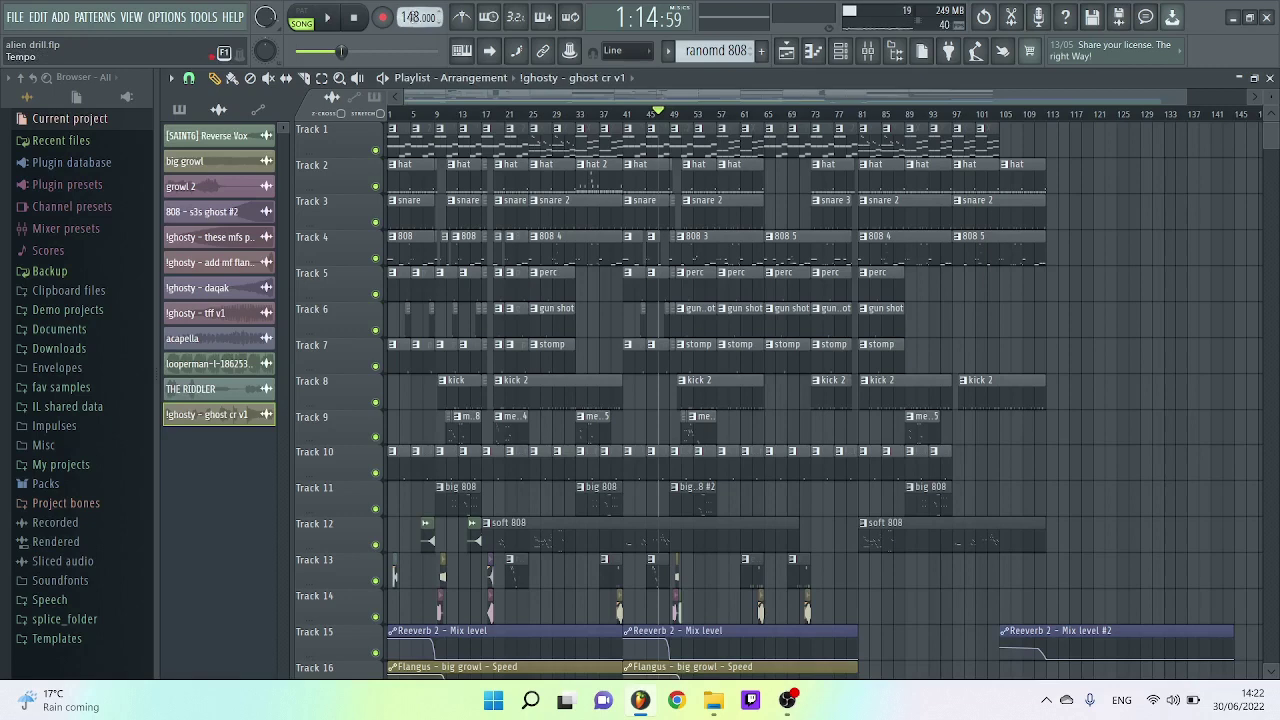
Step: Confirm the Xpand!2 pad uses the +51 Angels preset from the Soft Pads bank
{"action": "left_click", "coordinate": [487, 117]}
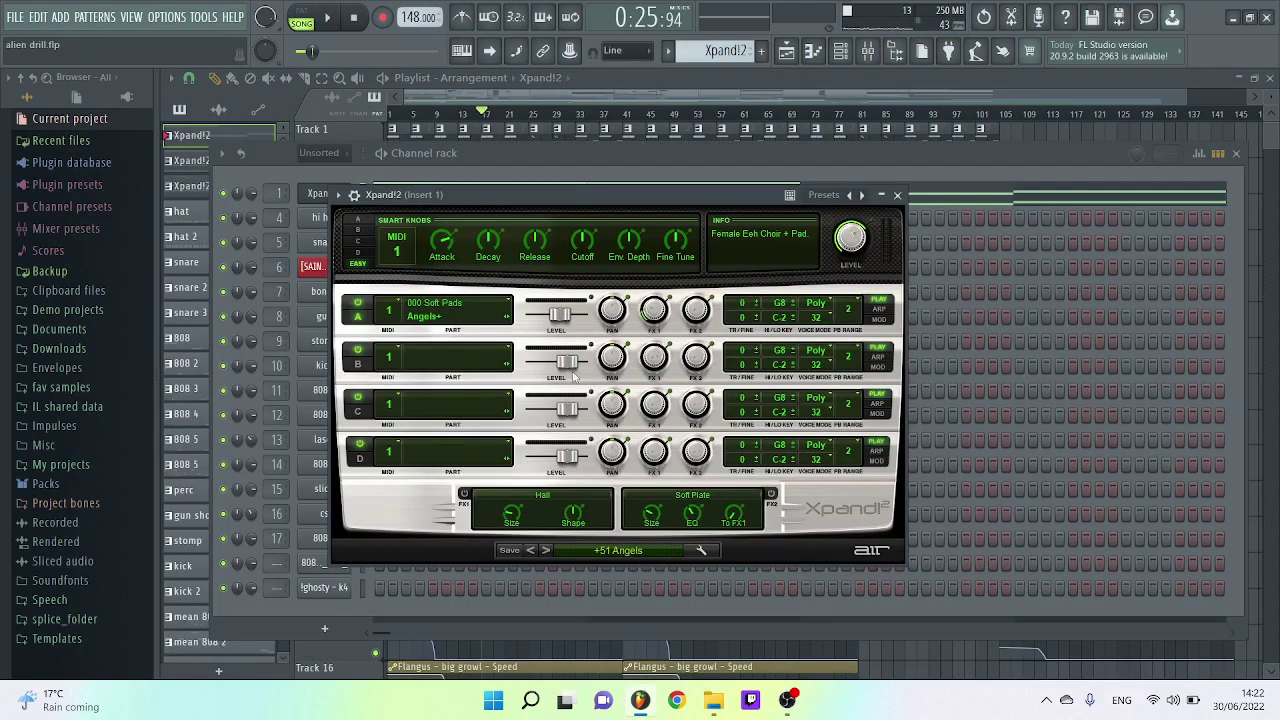
{"action": "left_click", "coordinate": [632, 553]}
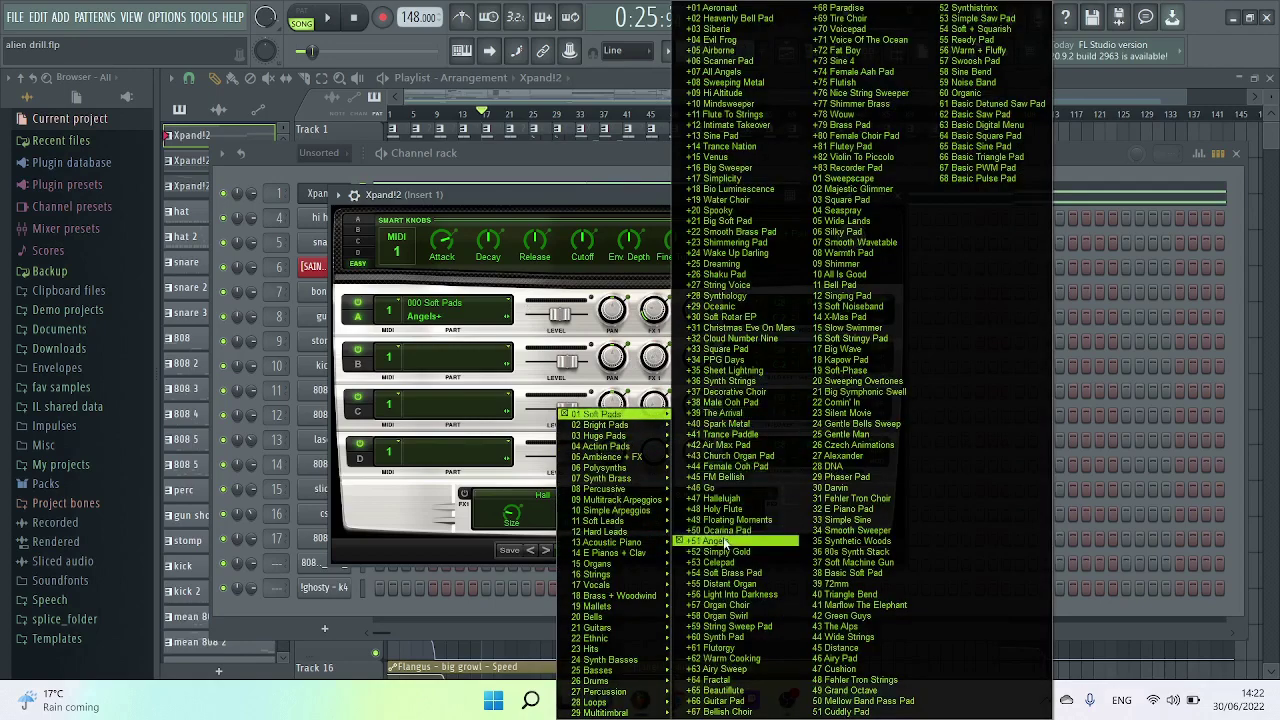
{"action": "left_click", "coordinate": [716, 544]}
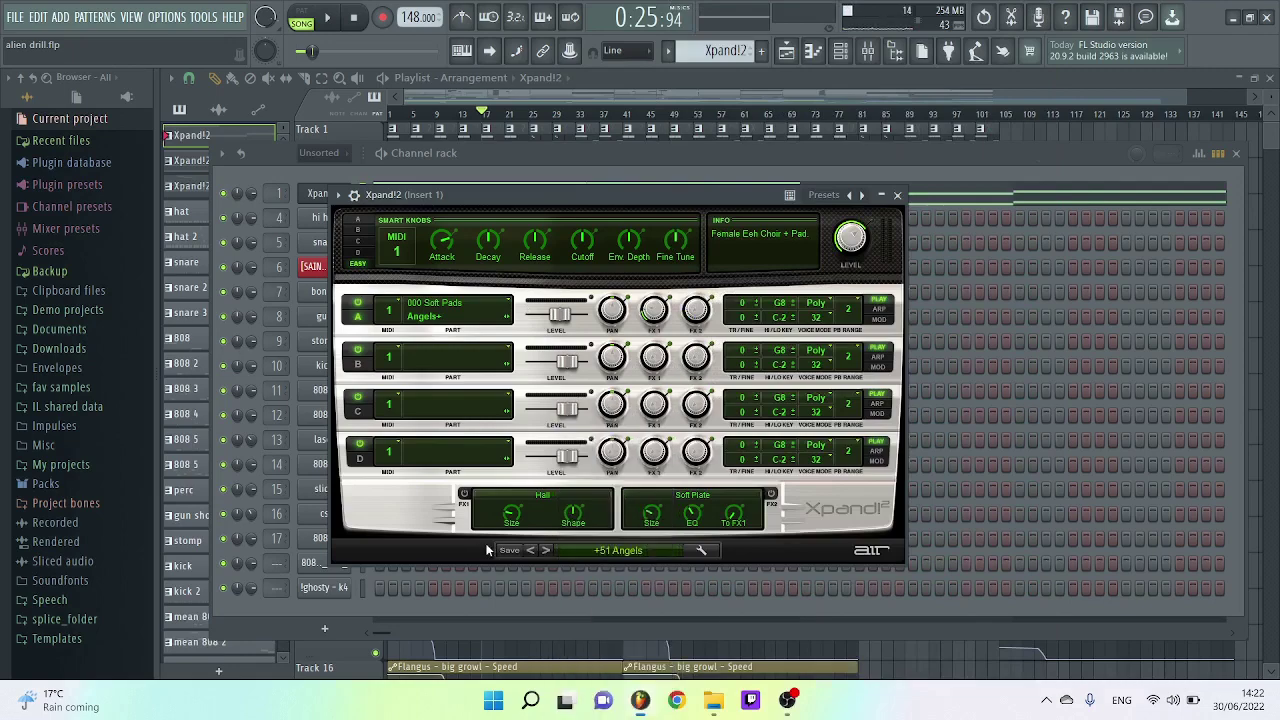
Step: Close the Xpand!2 plugin and play through its pad chord pattern in the piano roll
{"action": "left_click", "coordinate": [897, 195]}
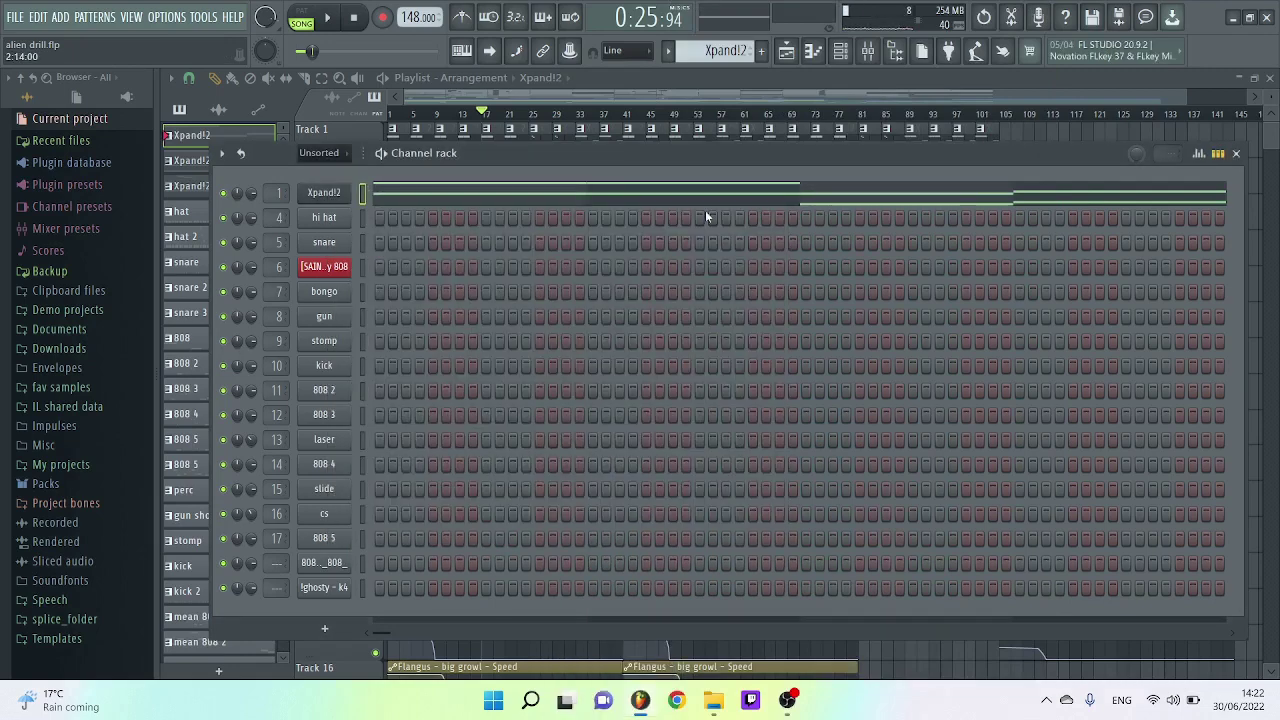
{"action": "left_click", "coordinate": [422, 198]}
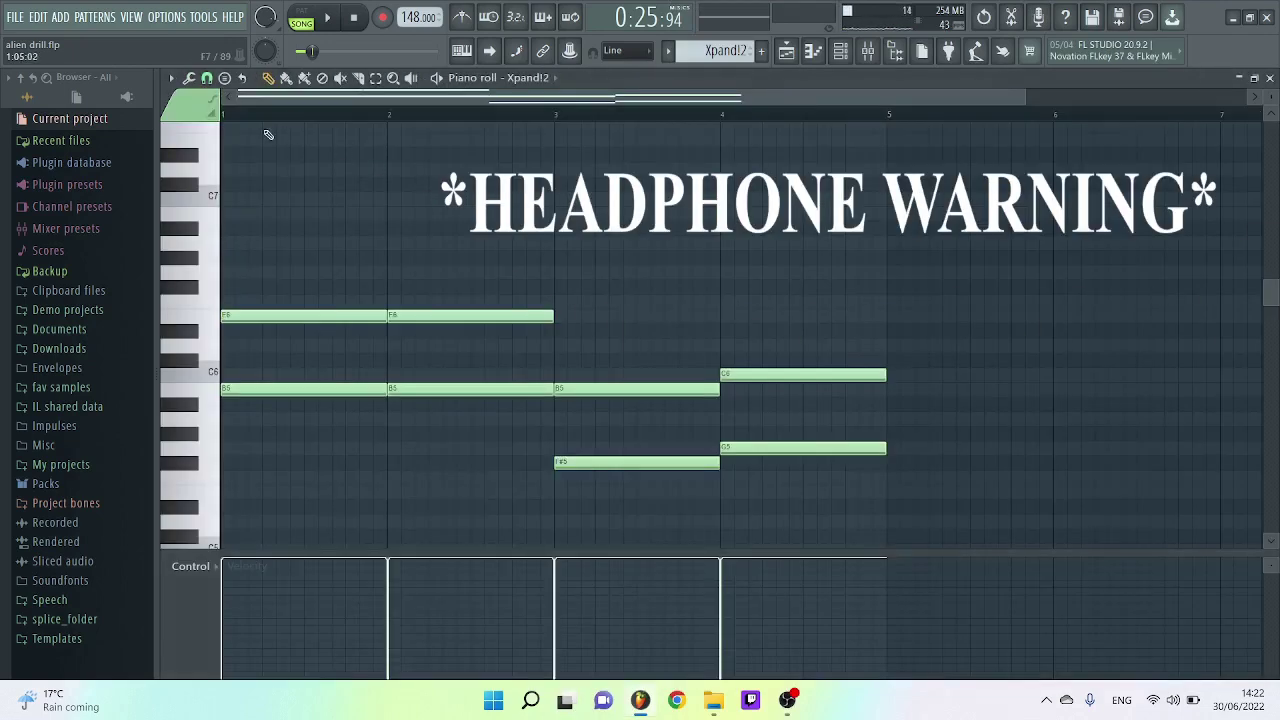
{"action": "key", "text": "space"}
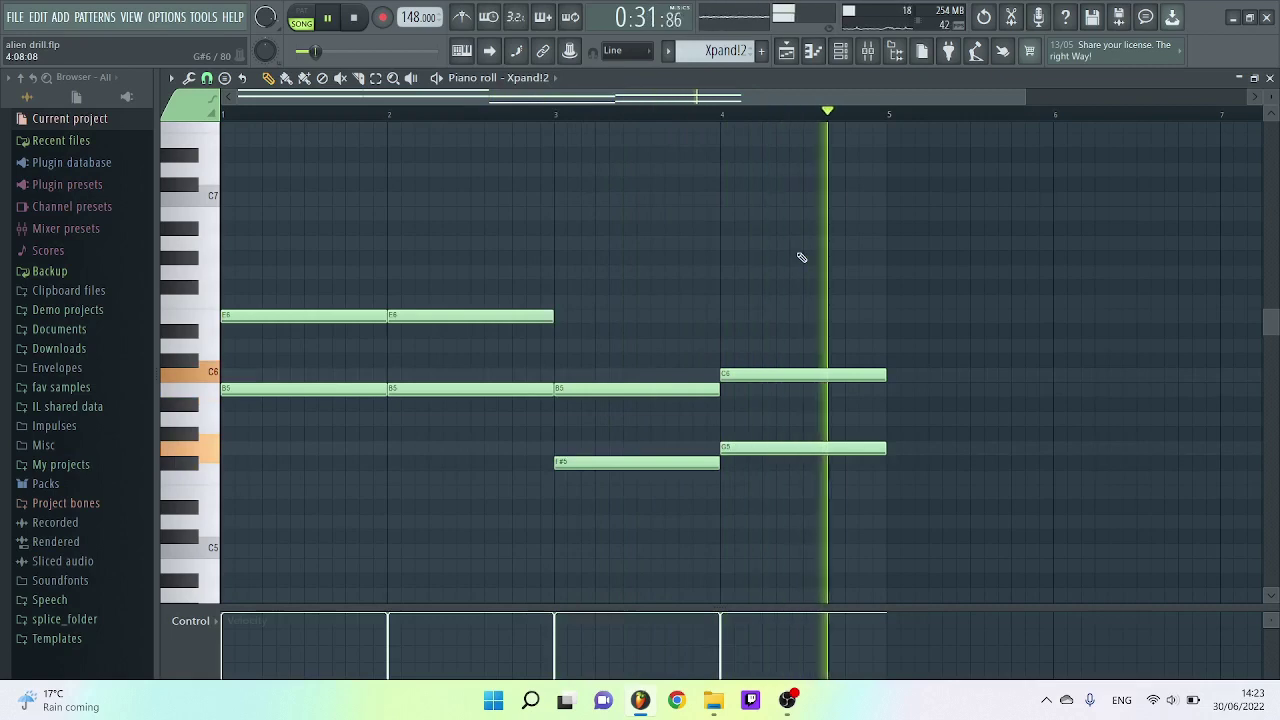
{"action": "key", "text": "space"}
Step: Play the Xpand!2 #2 pattern: pad chords with a higher melody line on top
{"action": "left_click", "coordinate": [1270, 78]}
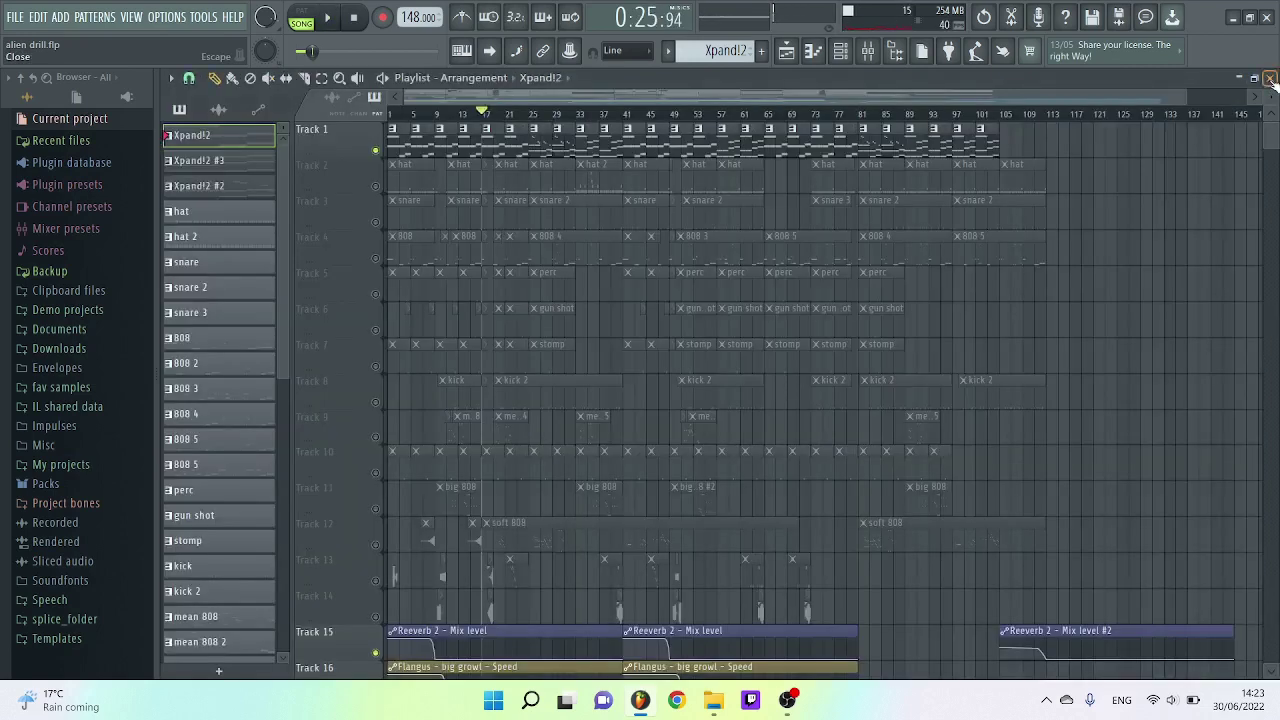
{"action": "double_click", "coordinate": [540, 140]}
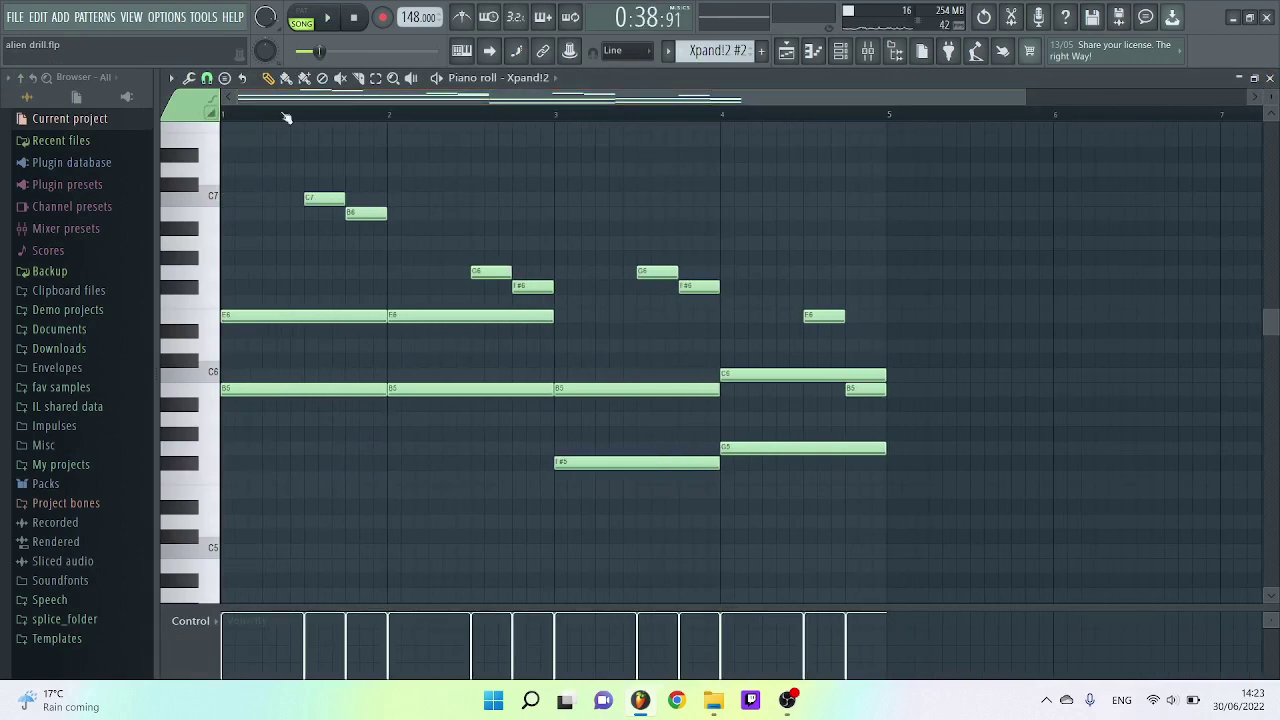
{"action": "key", "text": "space"}
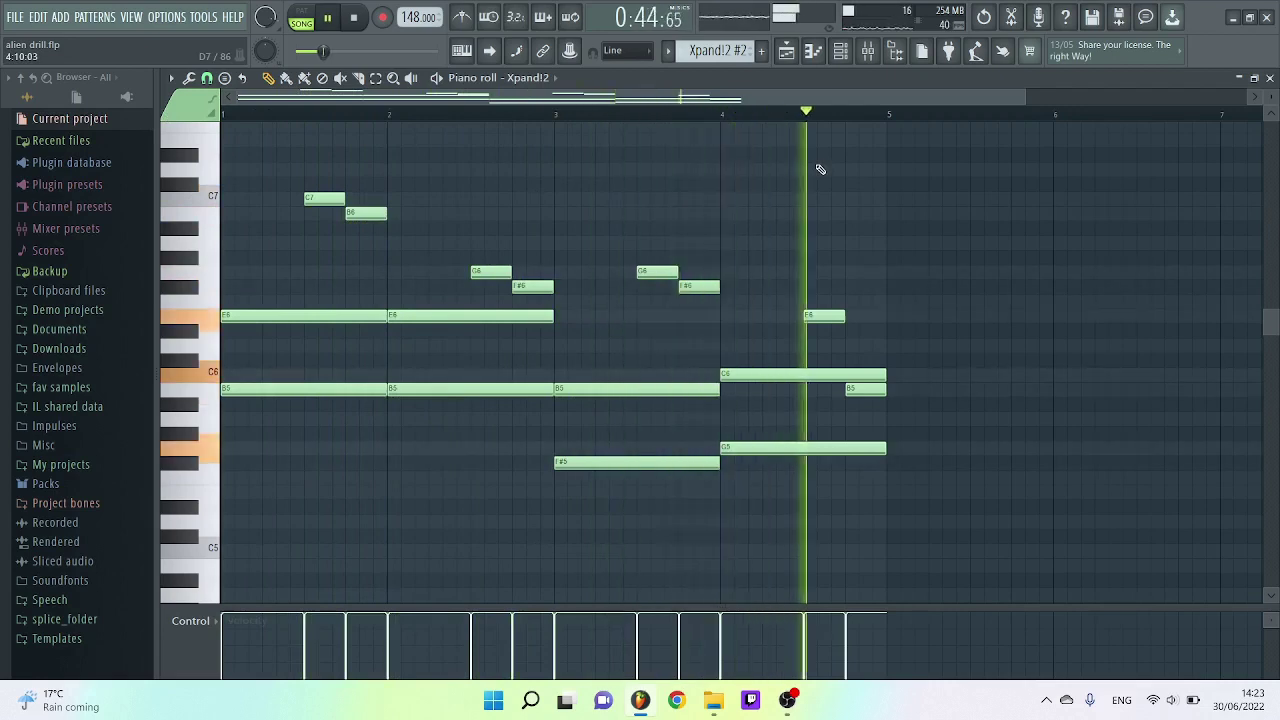
{"action": "key", "text": "space"}
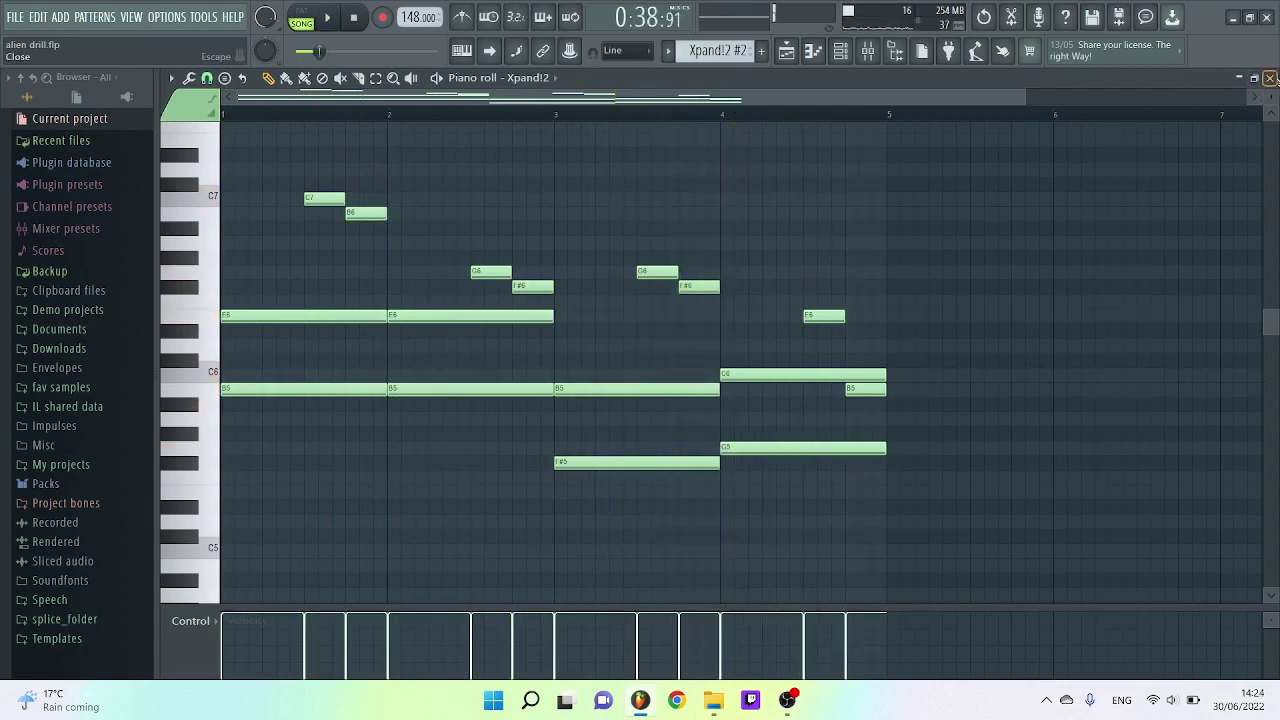
Step: Open an Xpand!2 #3 clip from the playlist and play its pad chord pattern through
{"action": "left_click", "coordinate": [1270, 78]}
{"action": "double_click", "coordinate": [930, 148]}
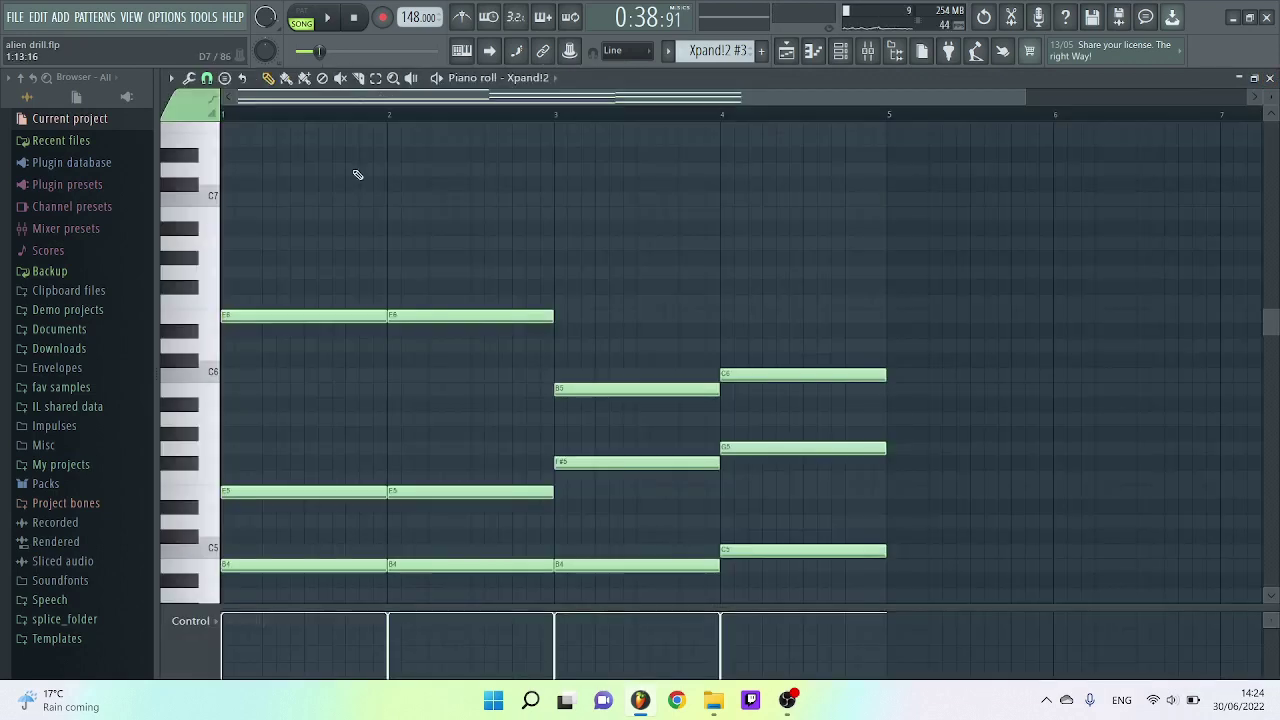
{"action": "key", "text": "space"}
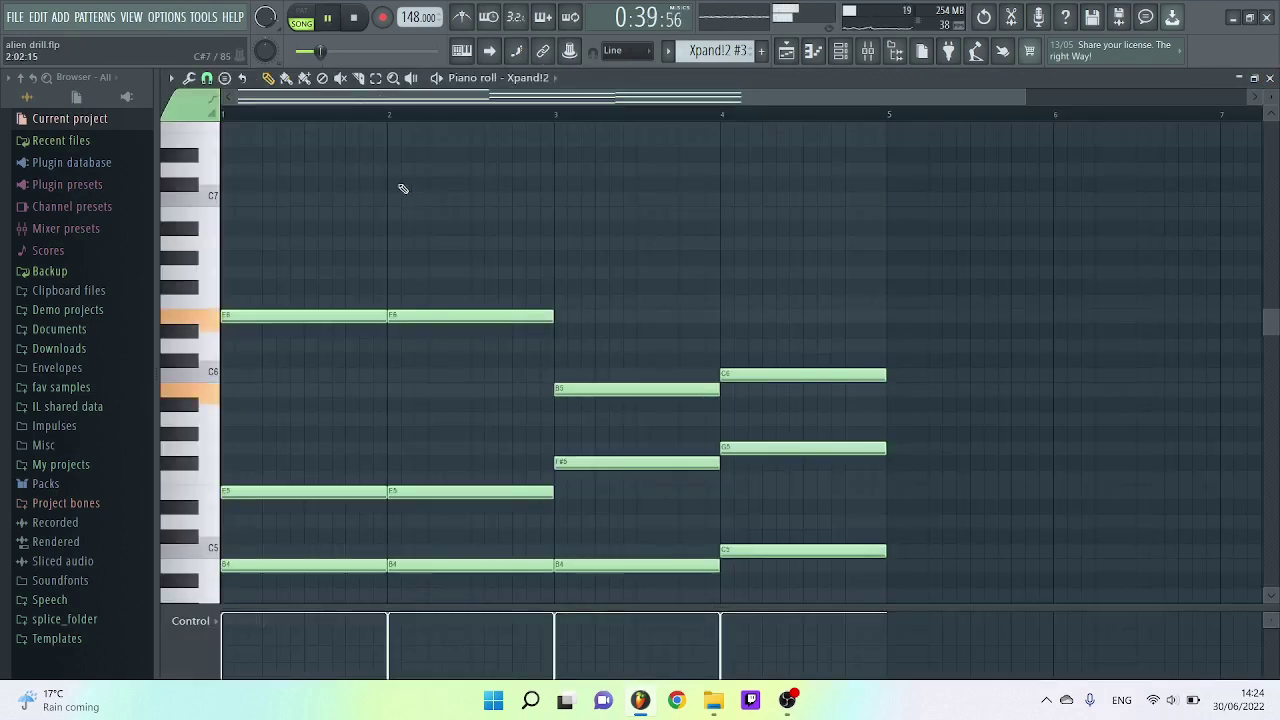
{"action": "key", "text": "space"}
{"action": "key", "text": "space"}
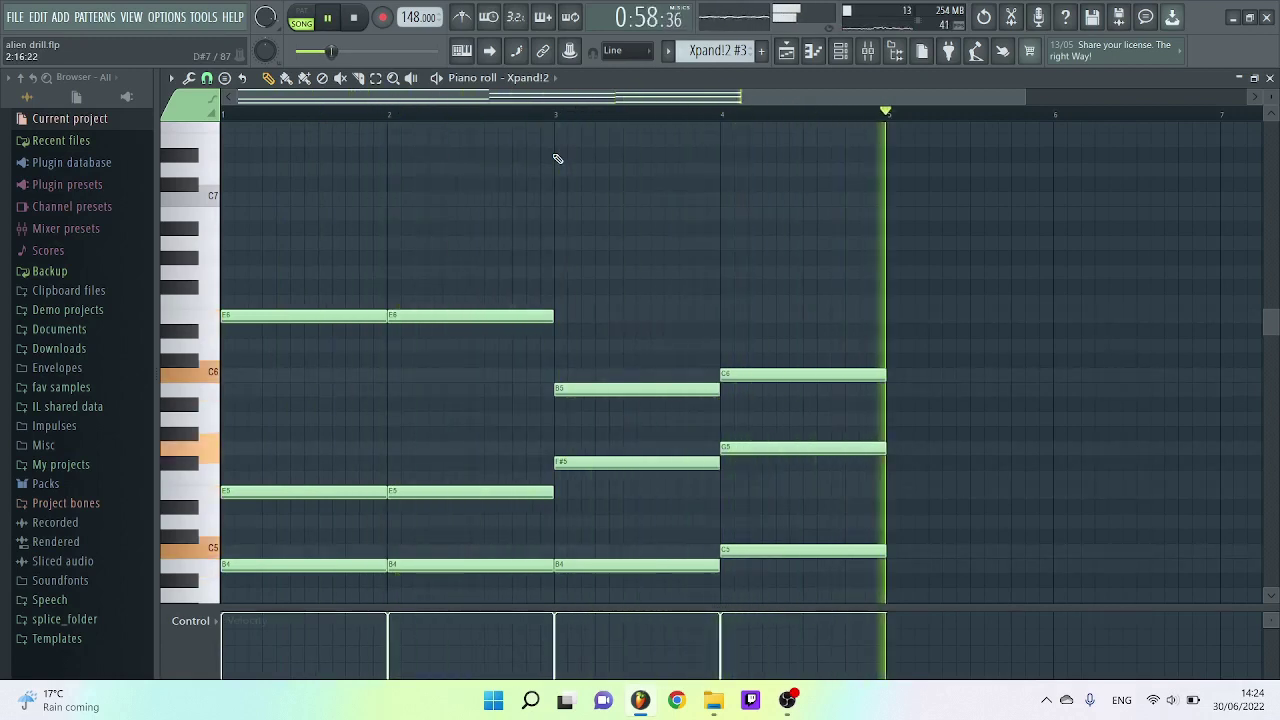
{"action": "key", "text": "space"}
Step: Unsolo Track 1 so all tracks play, then mute Track 1's Xpand!2 pad clips
{"action": "left_click", "coordinate": [1244, 78]}
{"action": "scroll", "coordinate": [453, 252], "scroll_direction": "up", "scroll_amount": 3, "text": "ctrl"}
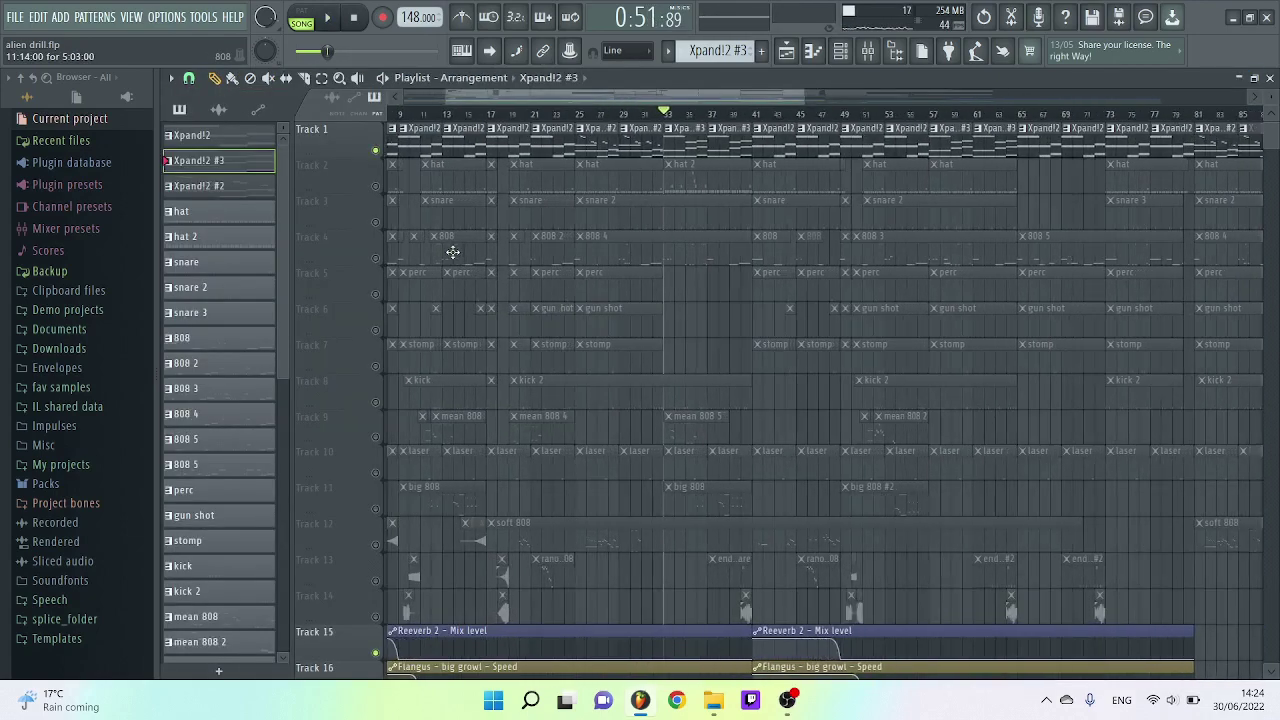
{"action": "right_click", "coordinate": [376, 190]}
{"action": "right_click", "coordinate": [376, 190]}
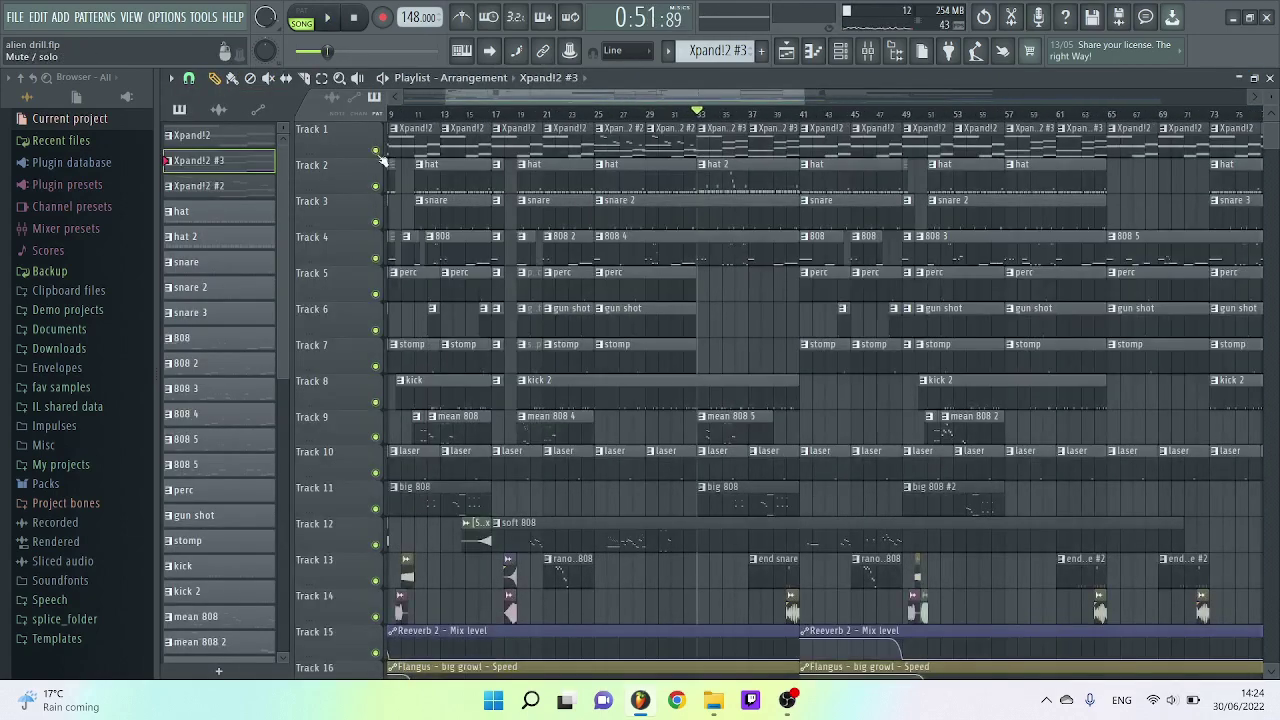
{"action": "left_click", "coordinate": [376, 151]}
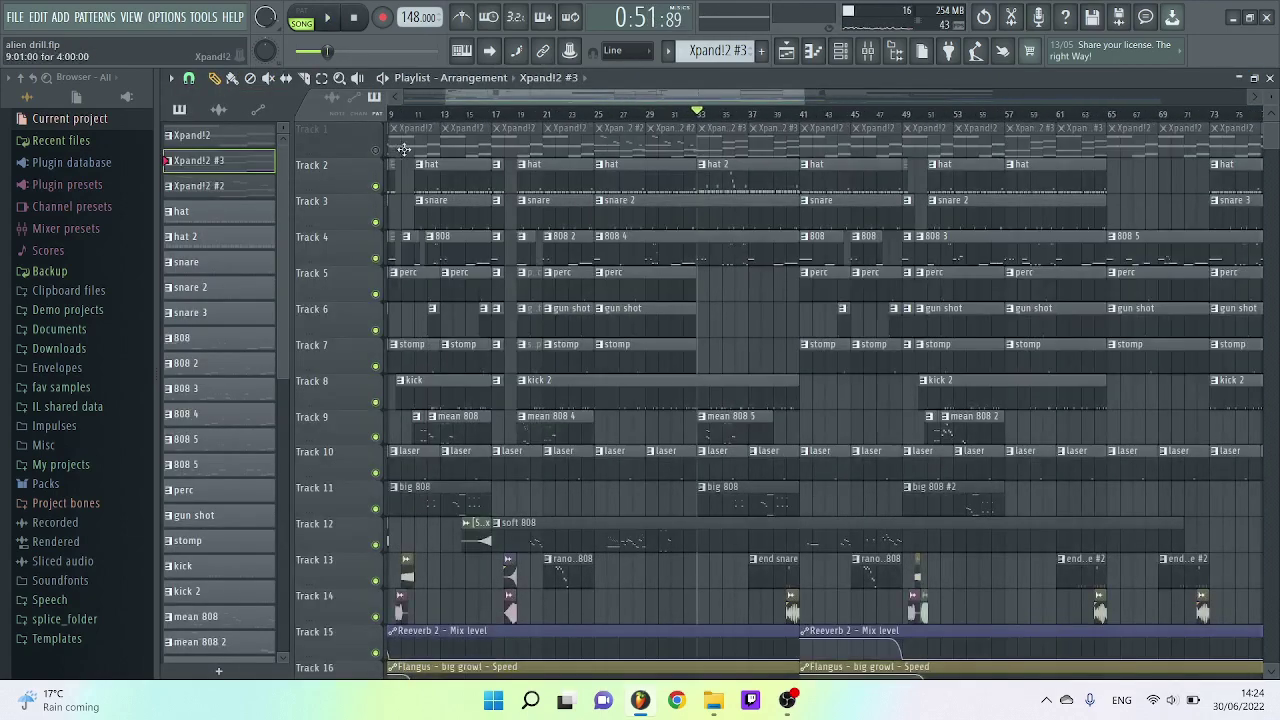
Step: Play the arrangement from around bar 25 without Track 1
{"action": "left_click", "coordinate": [600, 114]}
{"action": "key", "text": "space"}
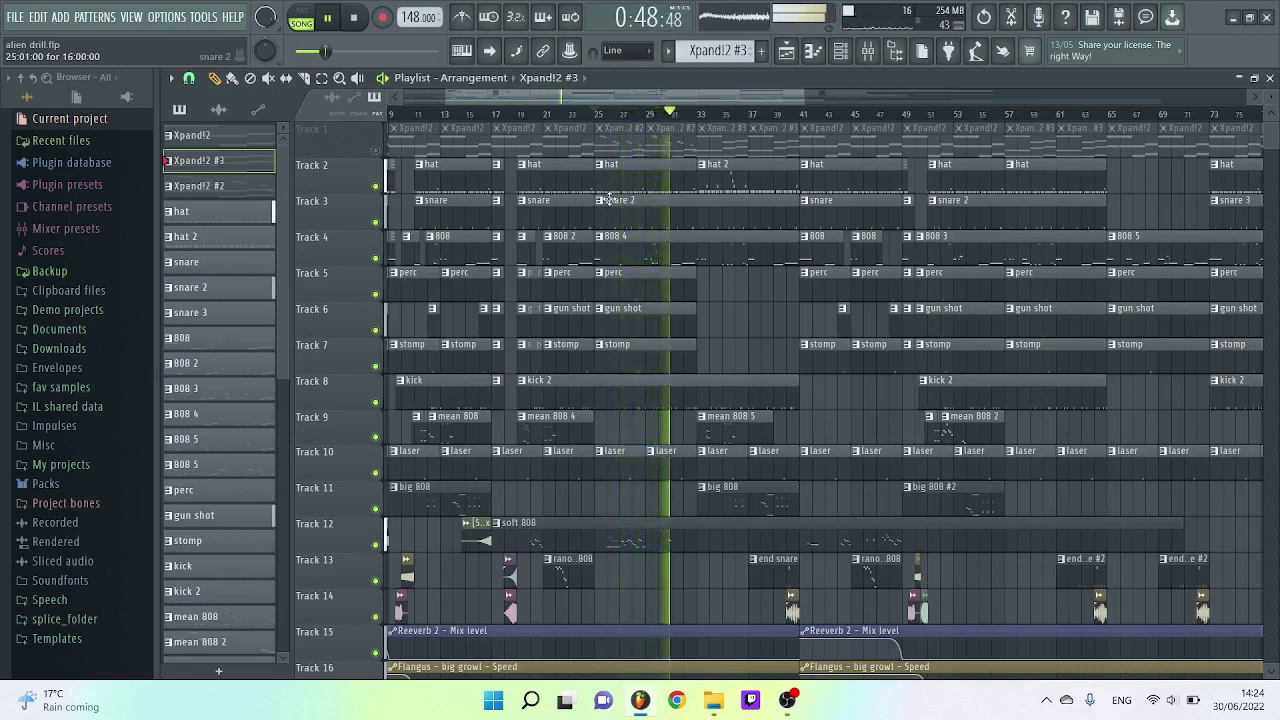
{"action": "key", "text": "space"}
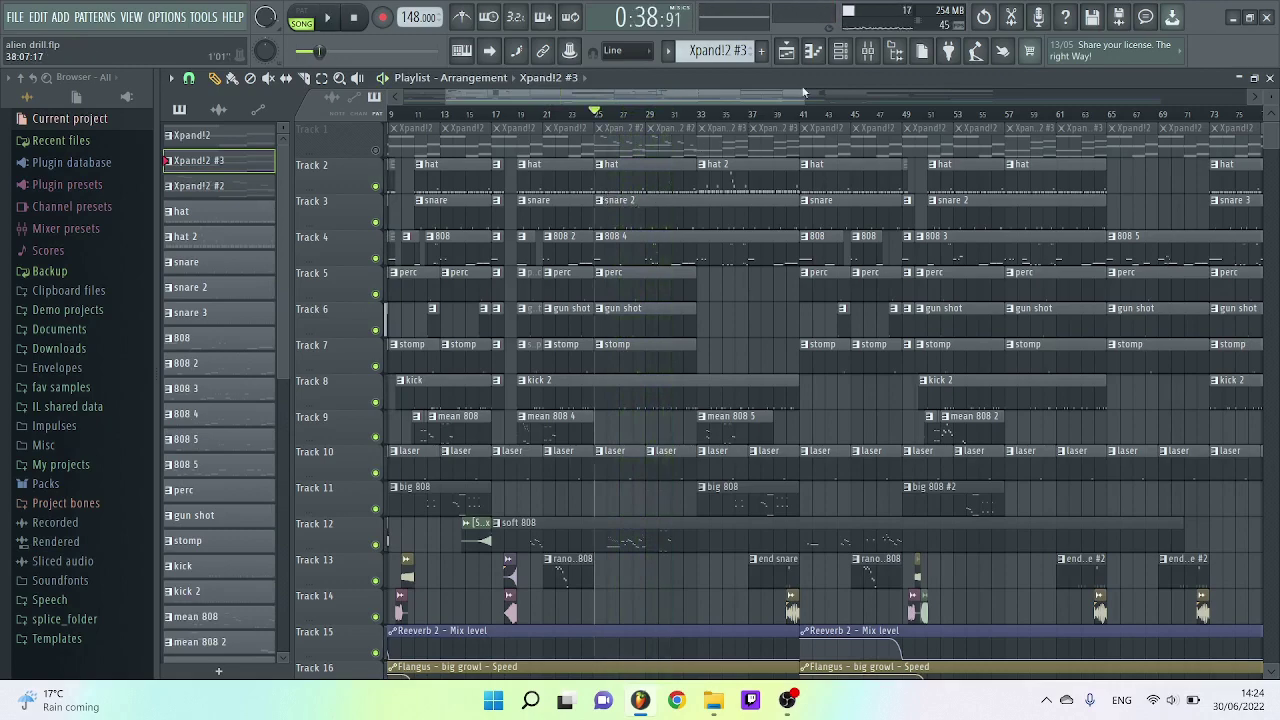
Step: Switch the channel rack to the hat pattern
{"action": "left_click", "coordinate": [842, 53]}
{"action": "left_click", "coordinate": [668, 50]}
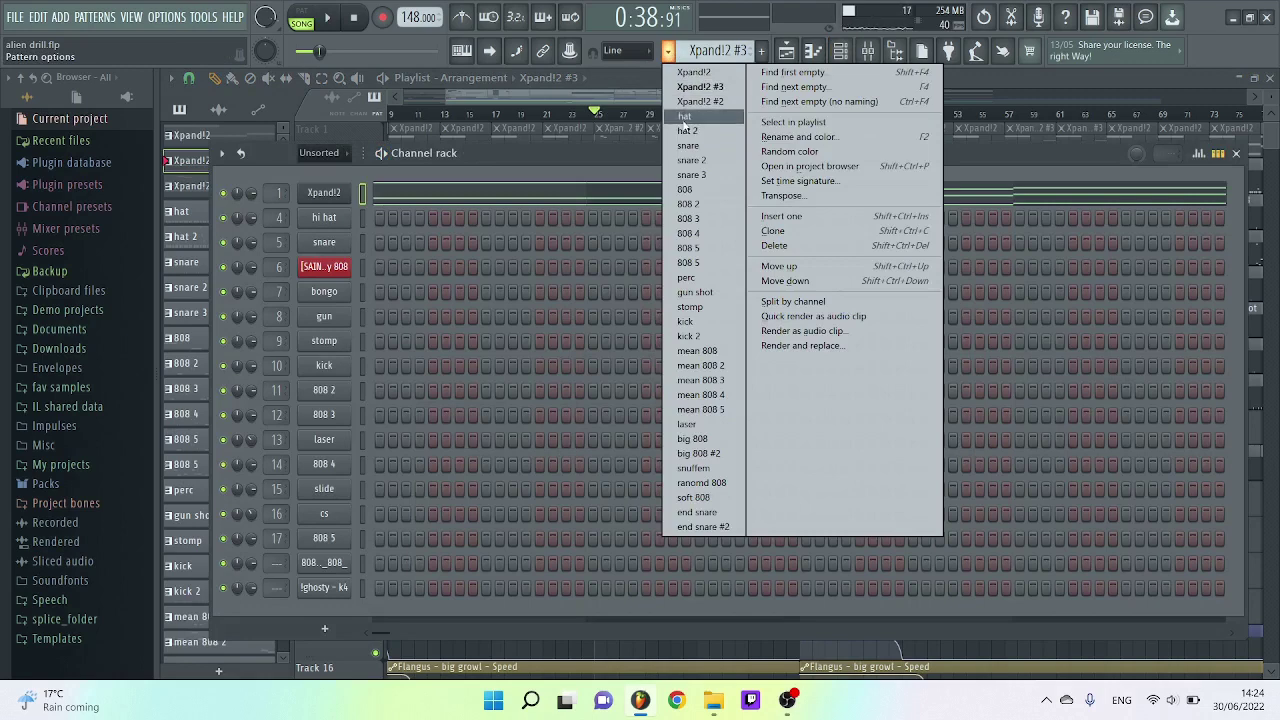
{"action": "left_click", "coordinate": [684, 116]}
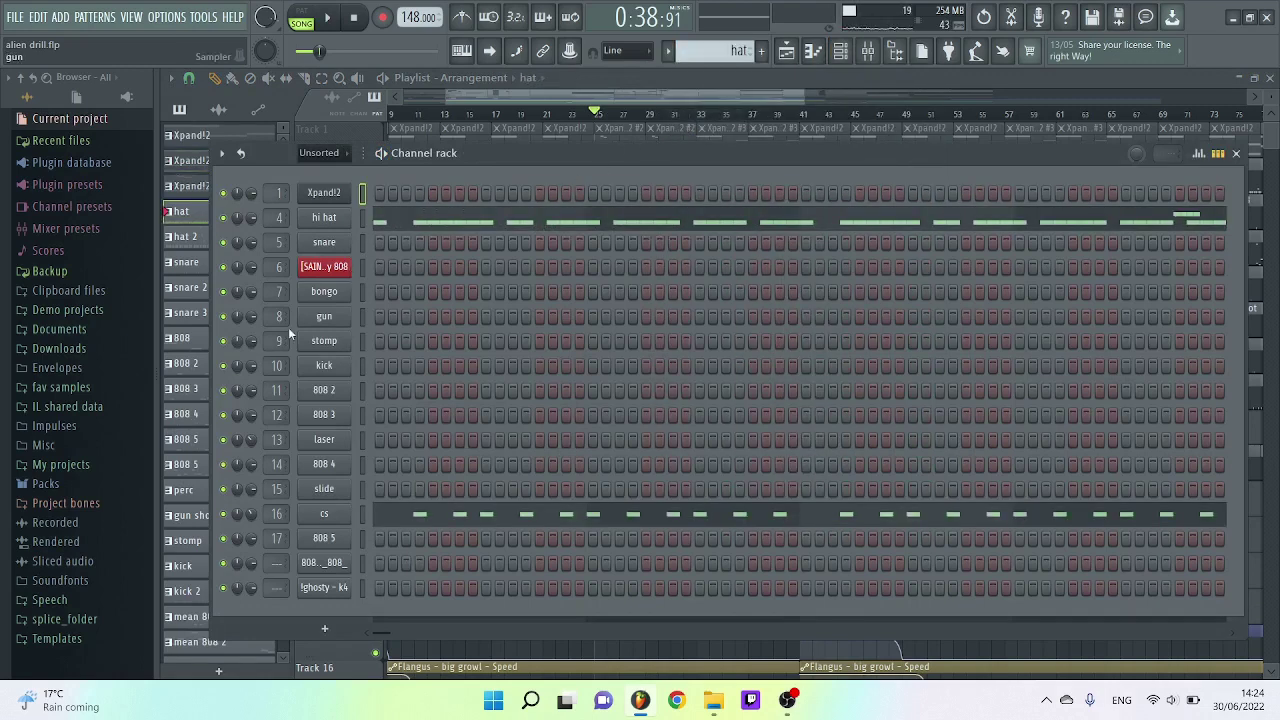
Step: Play the hi hat's steady C5 roll in the piano roll
{"action": "left_click", "coordinate": [406, 223]}
{"action": "scroll", "coordinate": [394, 249], "scroll_direction": "down", "scroll_amount": 4}
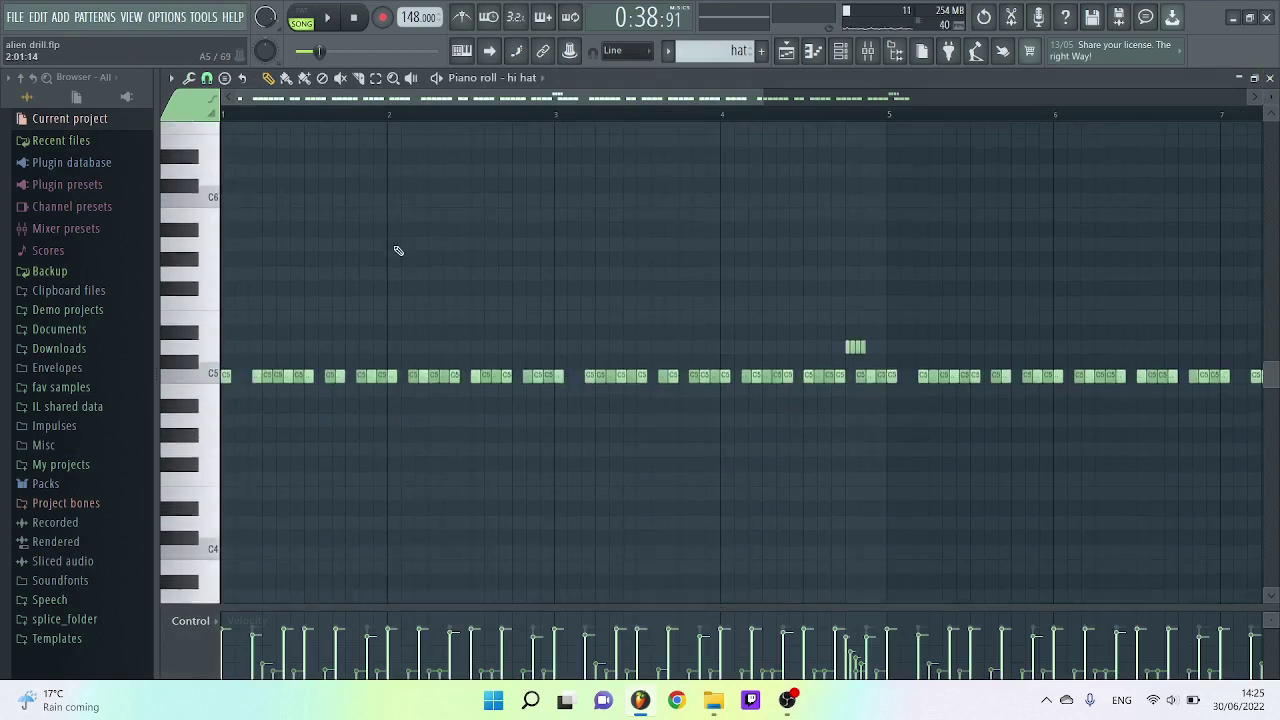
{"action": "key", "text": "space"}
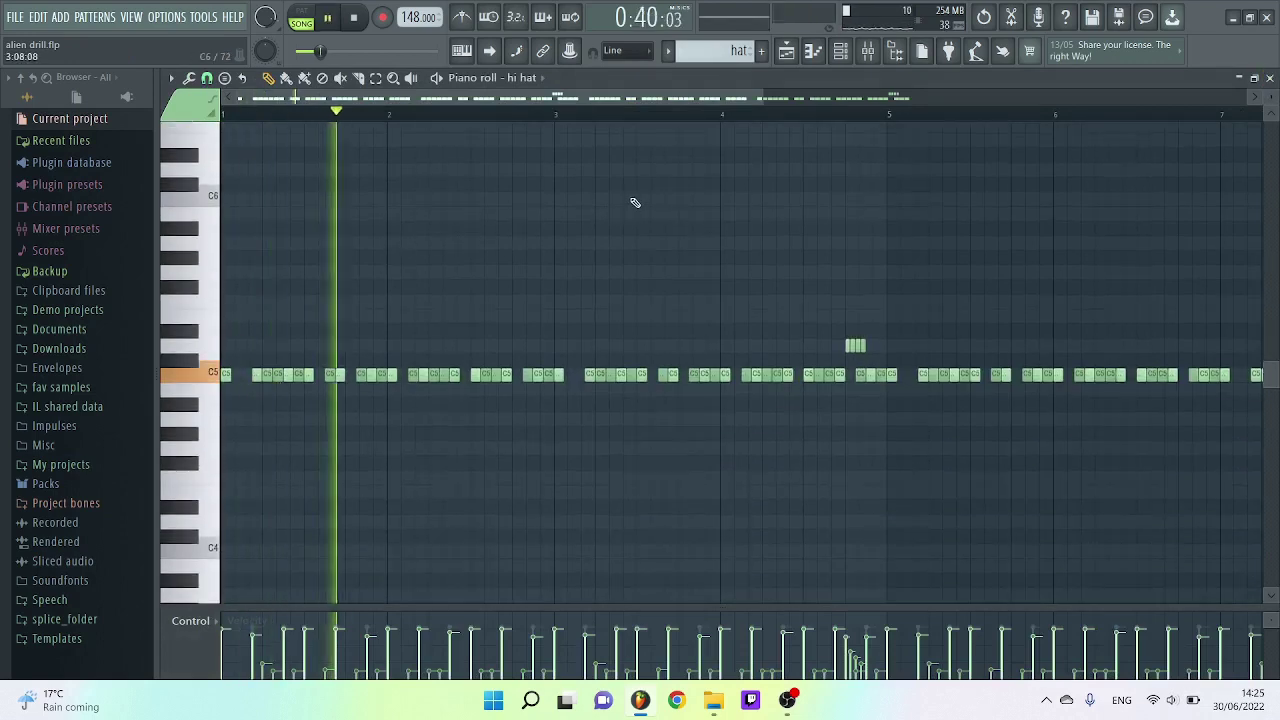
{"action": "key", "text": "space"}
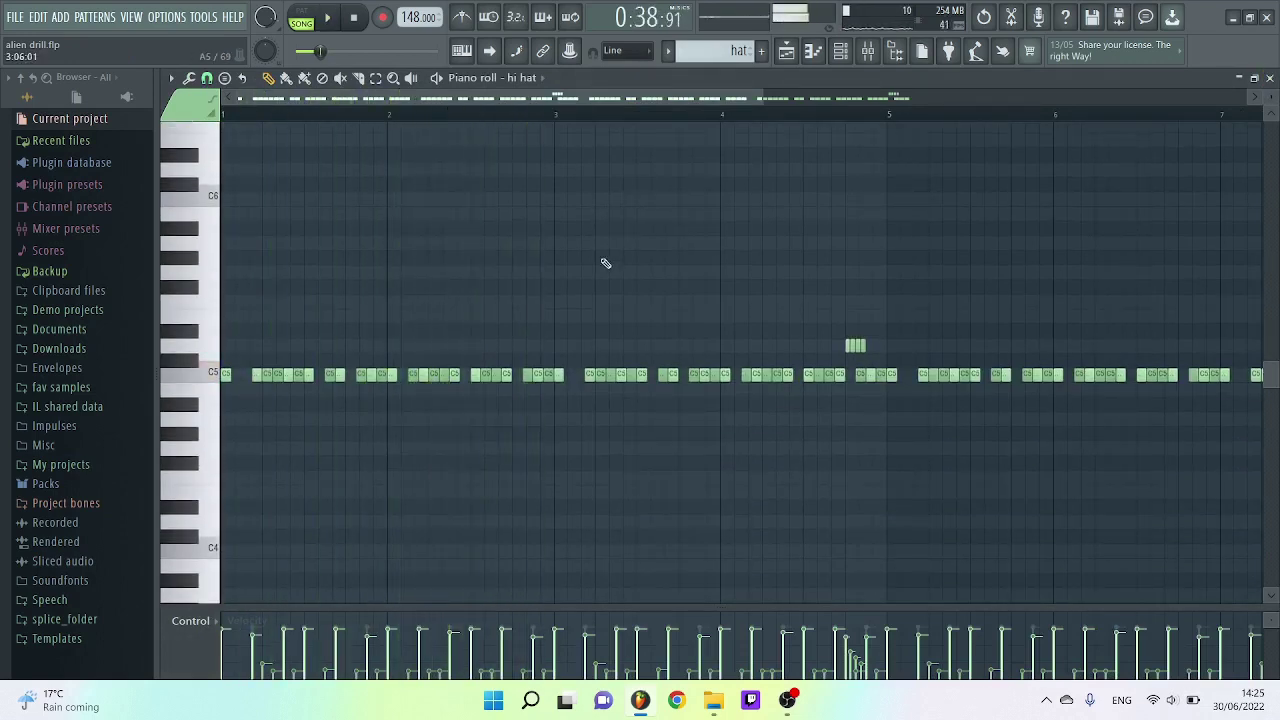
Step: Play the cs channel's sparser C5 rhythm from the hat pattern
{"action": "left_click", "coordinate": [1269, 77]}
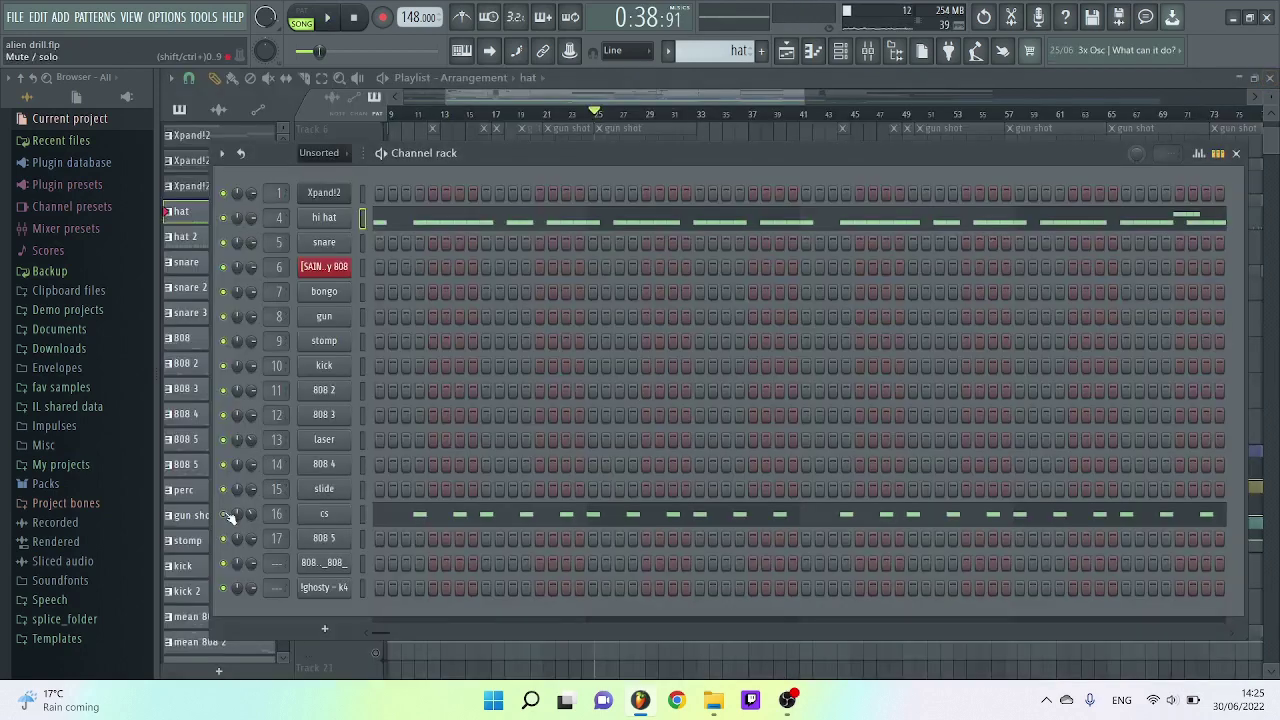
{"action": "left_click", "coordinate": [395, 513]}
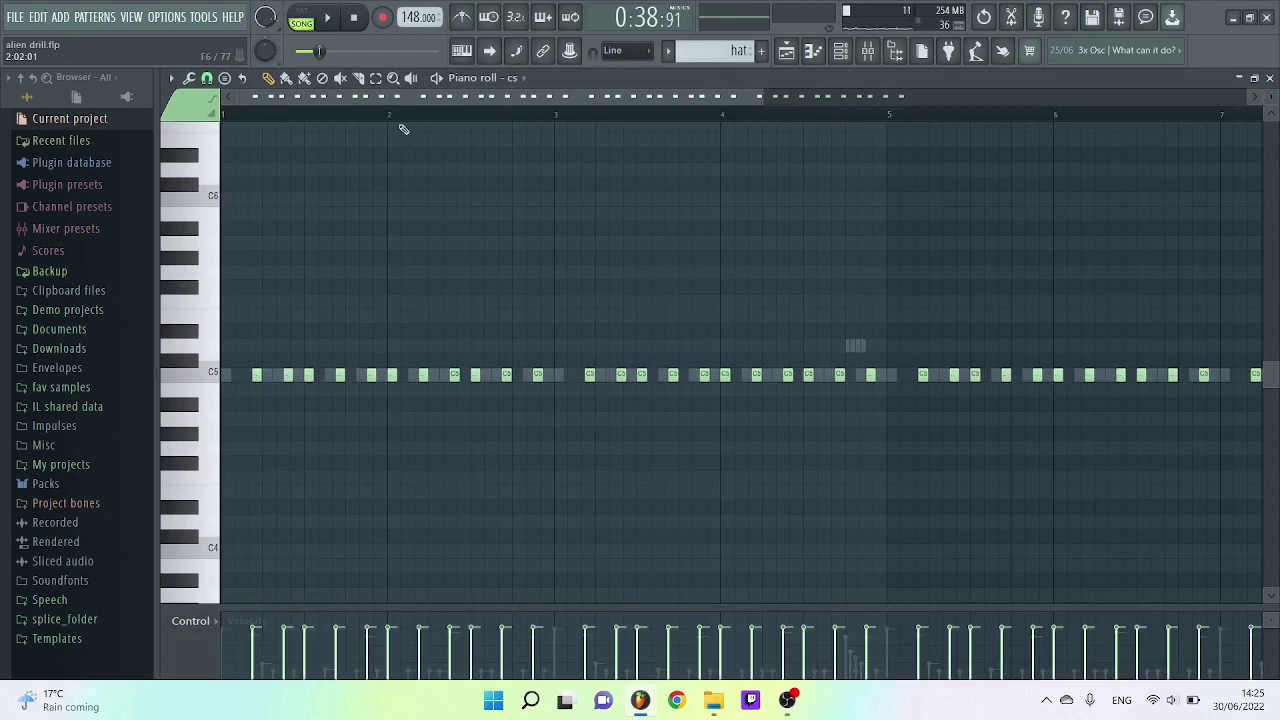
{"action": "key", "text": "space"}
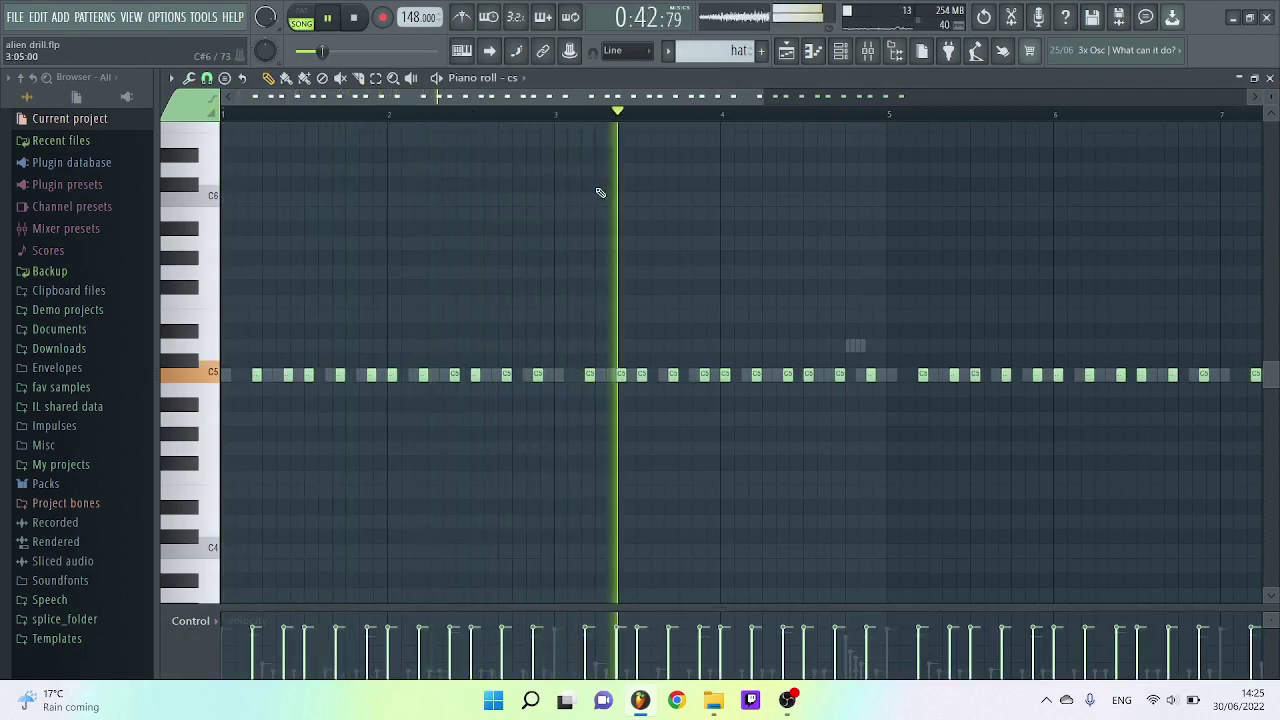
Step: Switch to the snare 2 pattern and play its snare hits
{"action": "key", "text": "space"}
{"action": "key", "text": "KP_Add"}
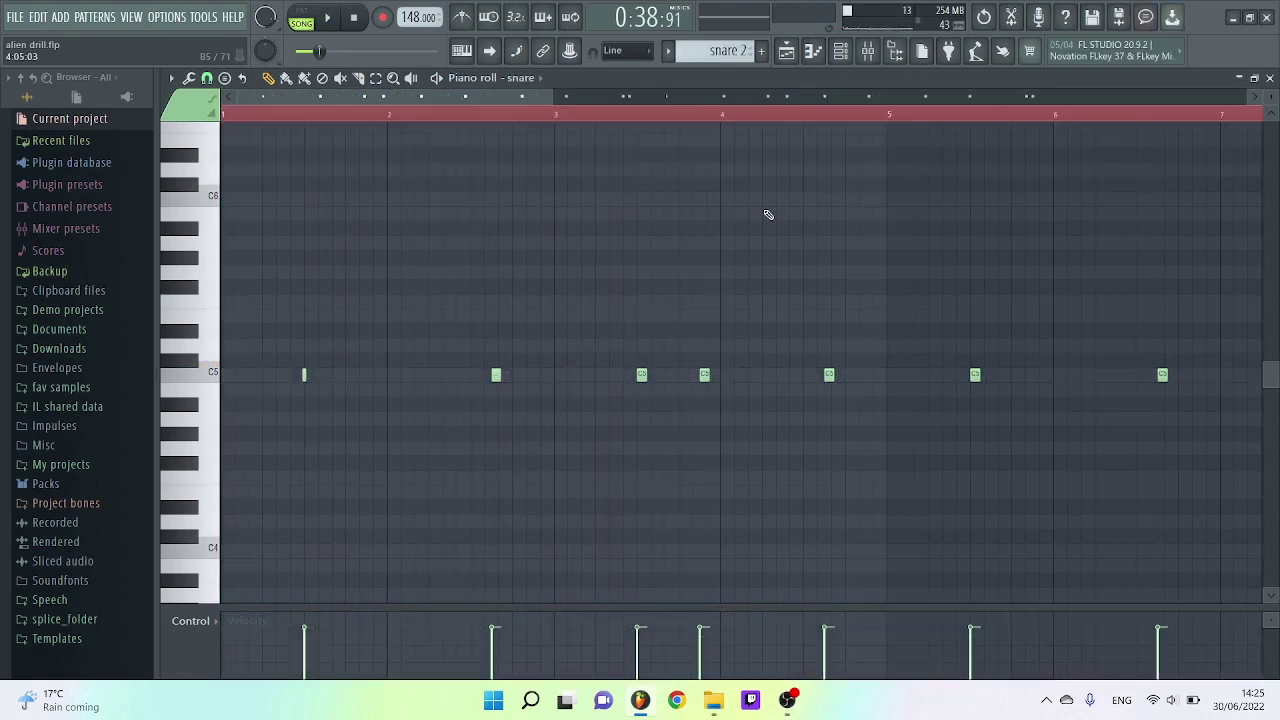
{"action": "key", "text": "space"}
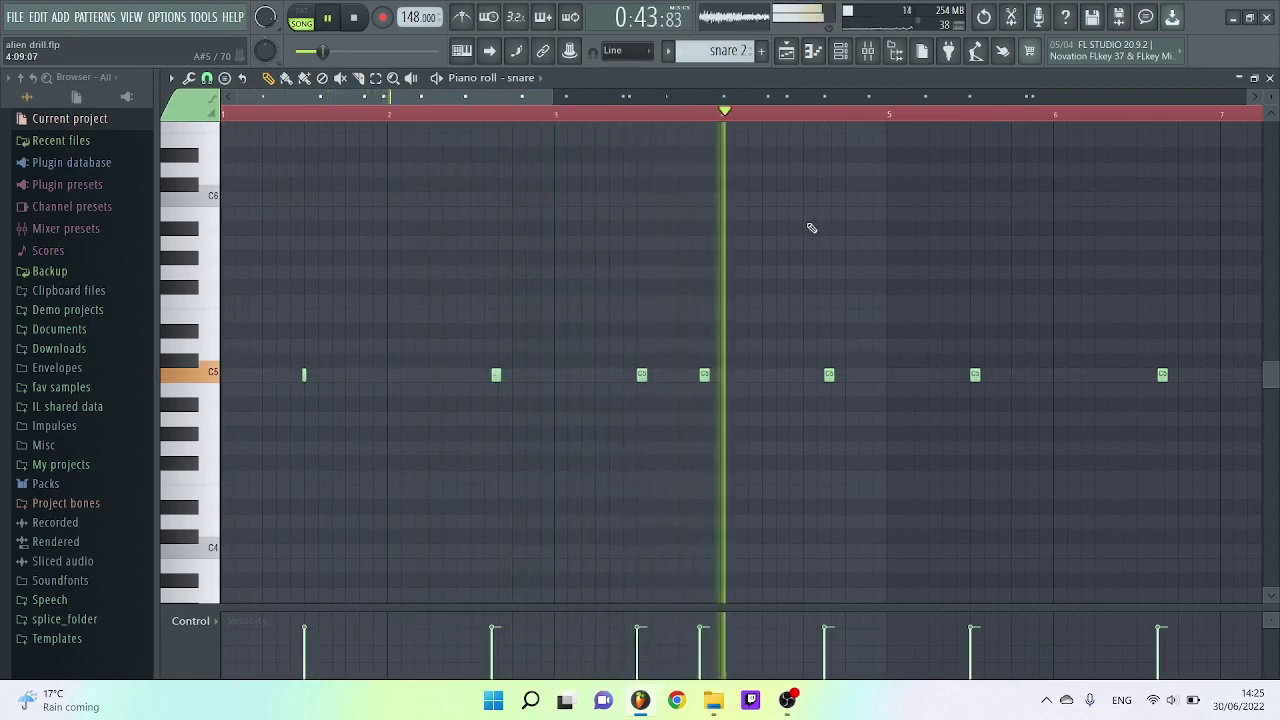
{"action": "key", "text": "space"}
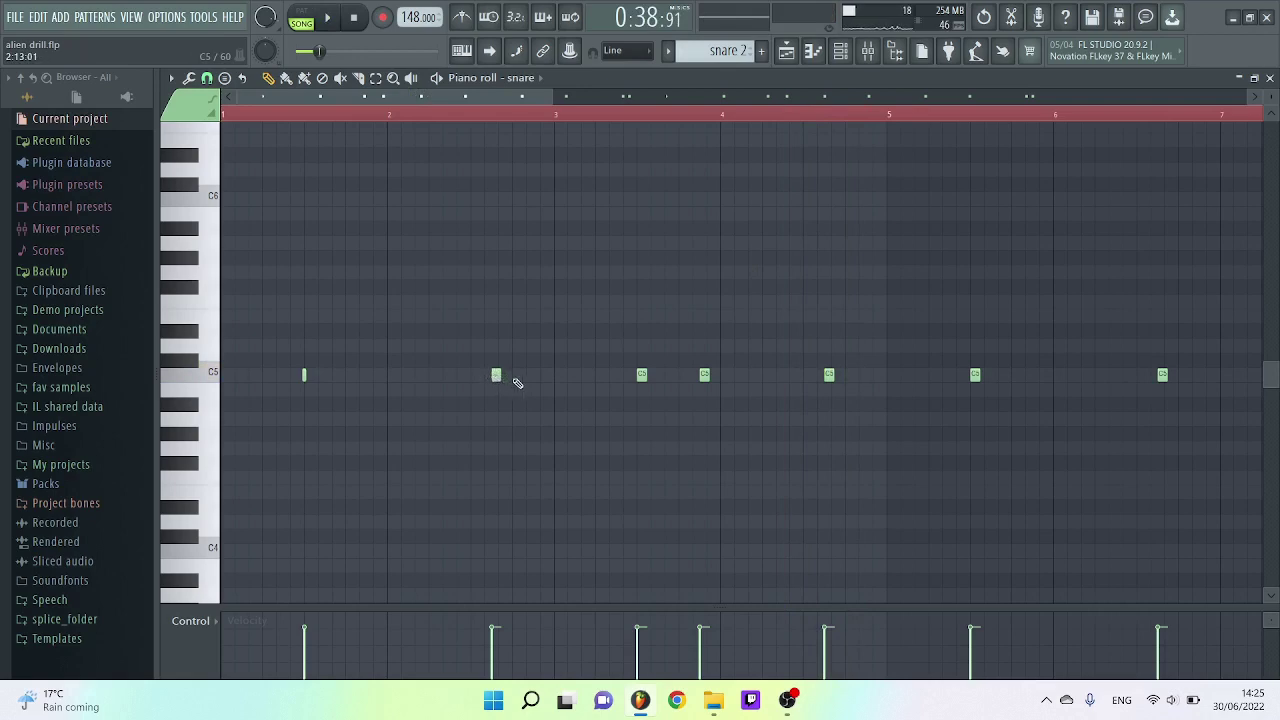
Step: Preview a C5 snare note, then add and delete a trial note, leaving the pattern unchanged
{"action": "left_click", "coordinate": [517, 377]}
{"action": "left_click", "coordinate": [852, 378]}
{"action": "right_click", "coordinate": [857, 379]}
Step: Unmute the perc, gun shot, stomp and laser tracks (Tracks 5, 6, 7, 10)
{"action": "left_click", "coordinate": [1270, 77]}
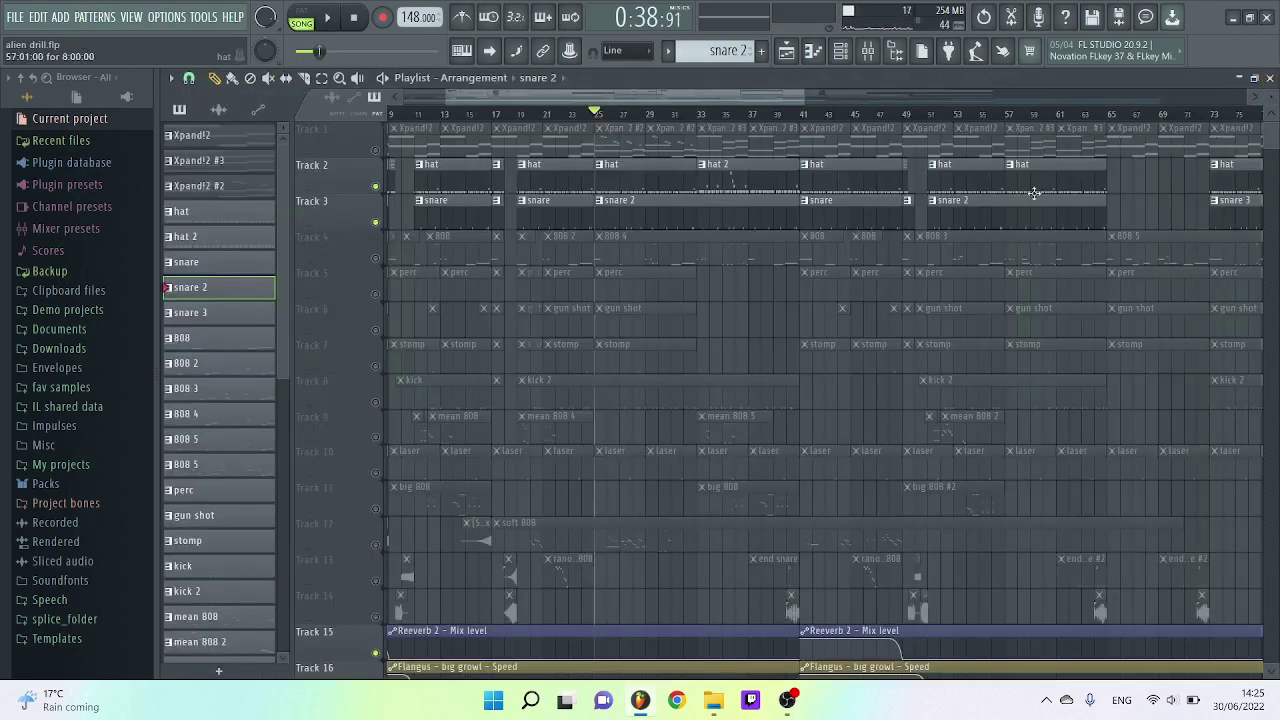
{"action": "left_click", "coordinate": [376, 295]}
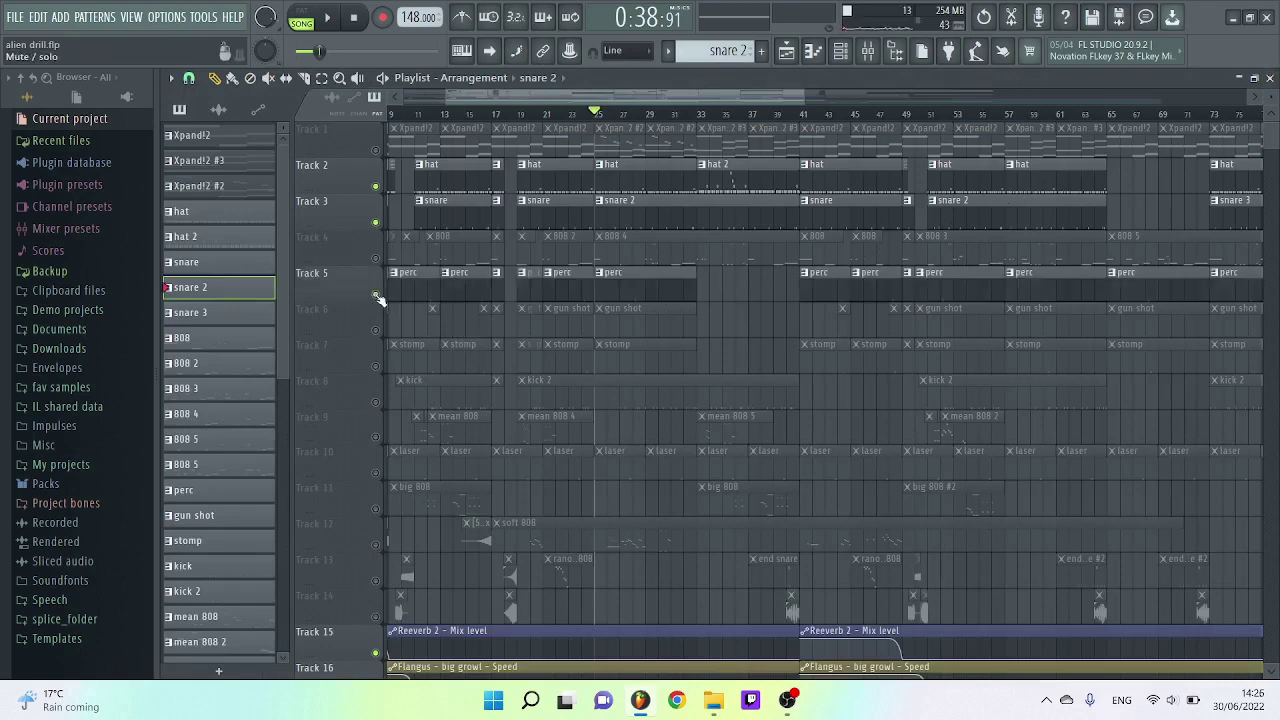
{"action": "left_click", "coordinate": [377, 330]}
{"action": "left_click", "coordinate": [376, 366]}
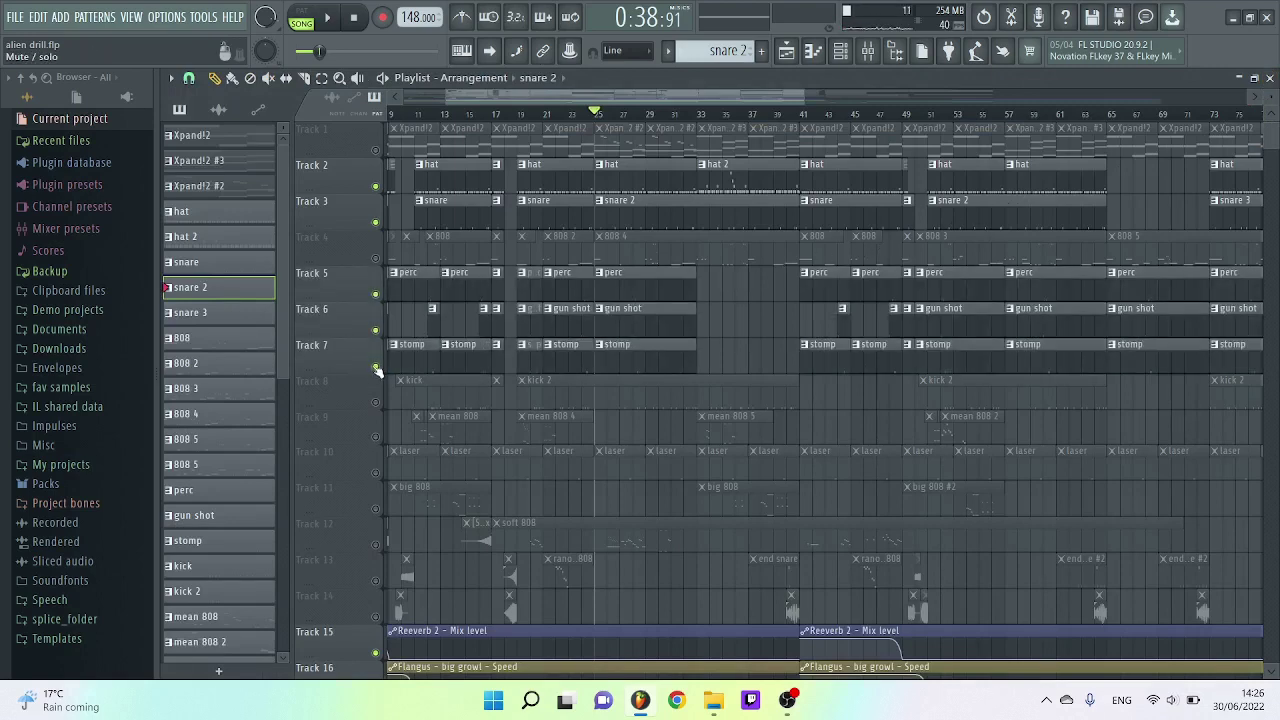
{"action": "left_click", "coordinate": [377, 473]}
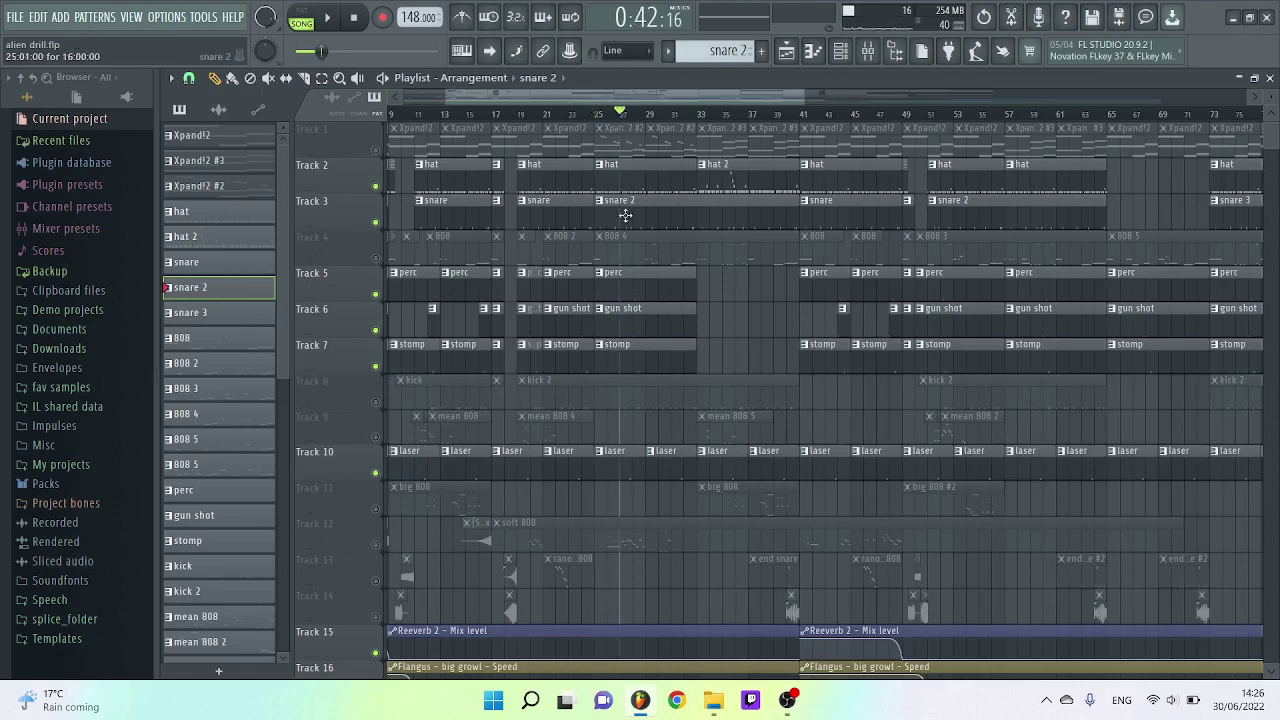
Step: Play the arrangement from around bar 25 with those tracks restored
{"action": "scroll", "coordinate": [639, 354], "scroll_direction": "up", "scroll_amount": 1}
{"action": "scroll", "coordinate": [639, 354], "scroll_direction": "up", "scroll_amount": 4}
{"action": "key", "text": "space"}
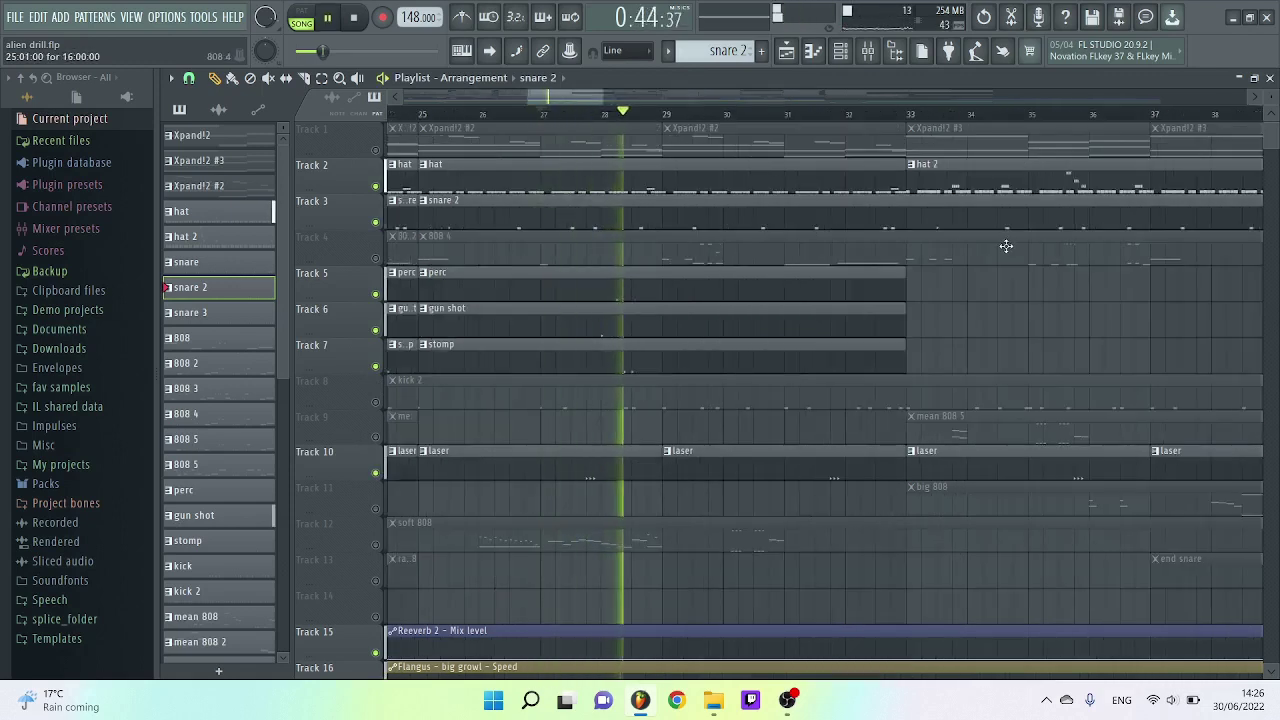
{"action": "key", "text": "space"}
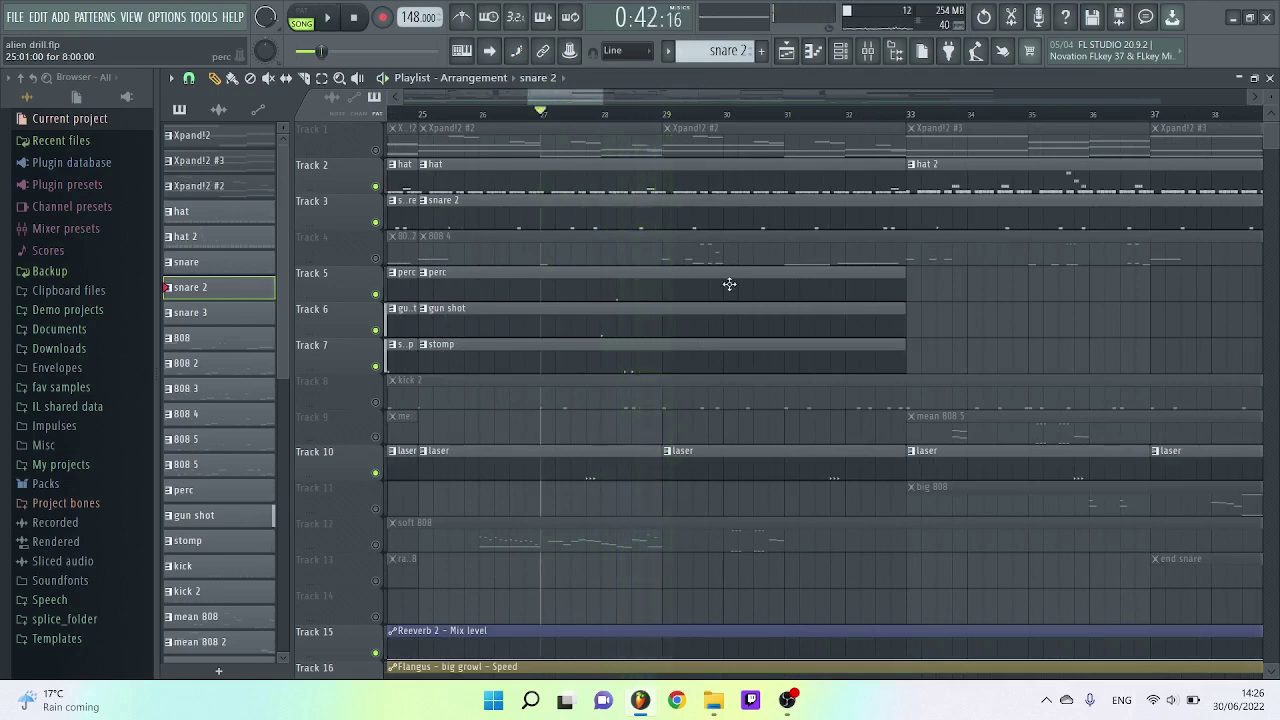
{"action": "left_click", "coordinate": [841, 58]}
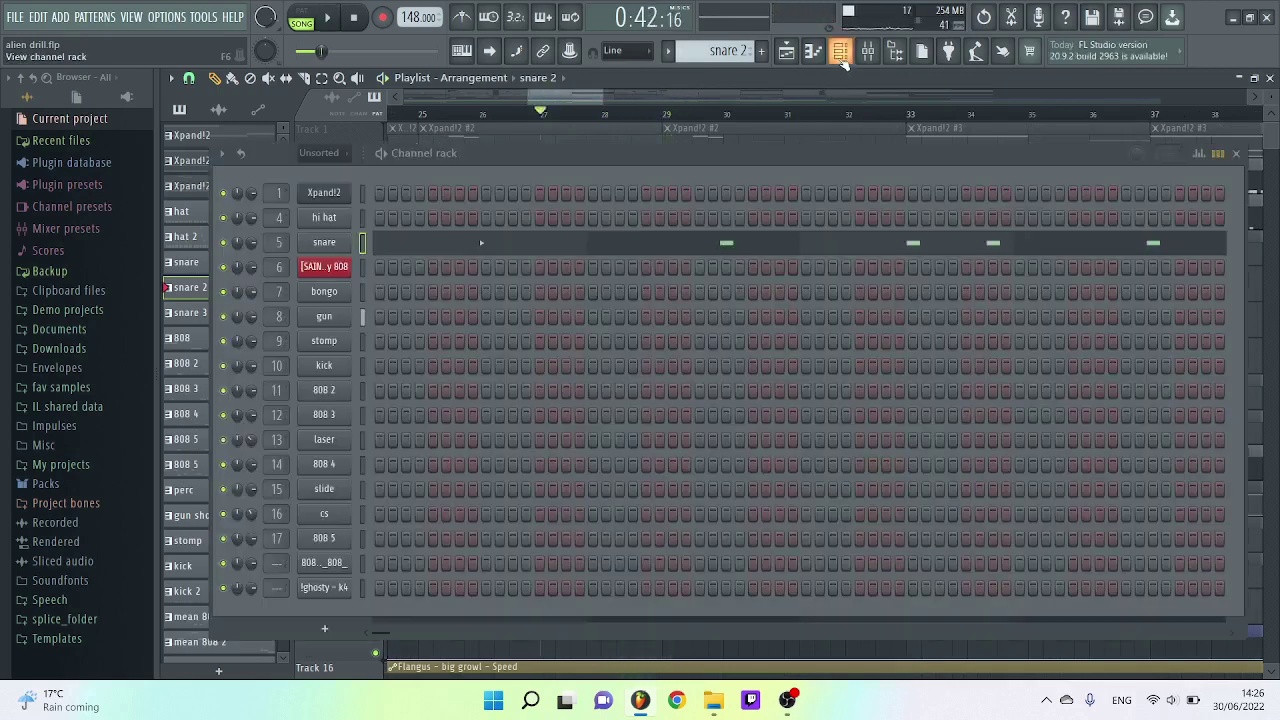
{"action": "left_click", "coordinate": [321, 298]}
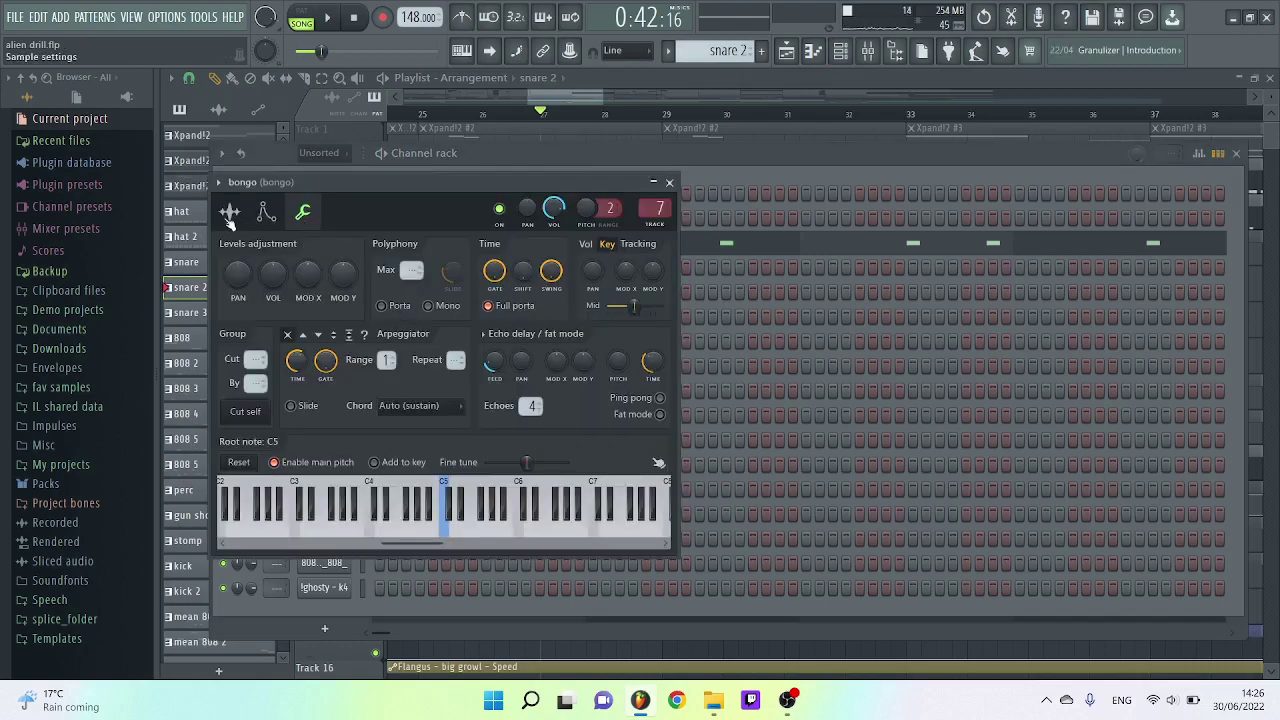
{"action": "left_click", "coordinate": [230, 212]}
{"action": "left_click", "coordinate": [303, 212]}
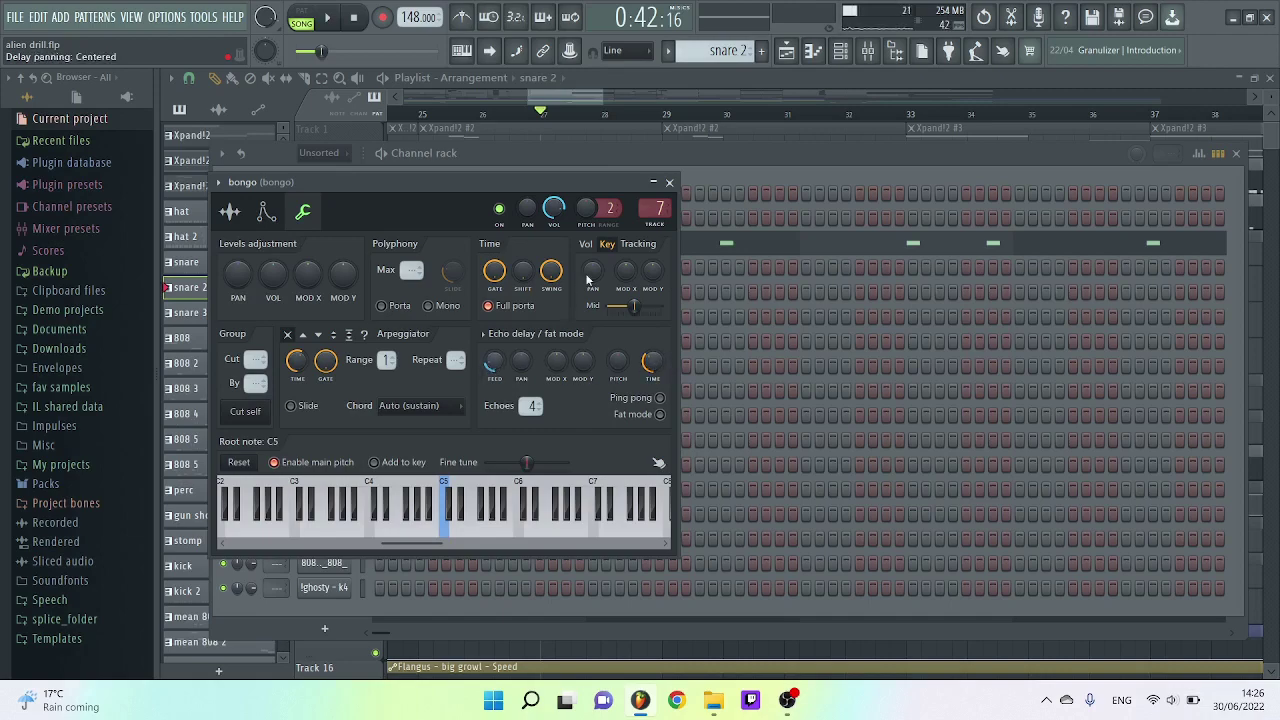
{"action": "left_click", "coordinate": [669, 182]}
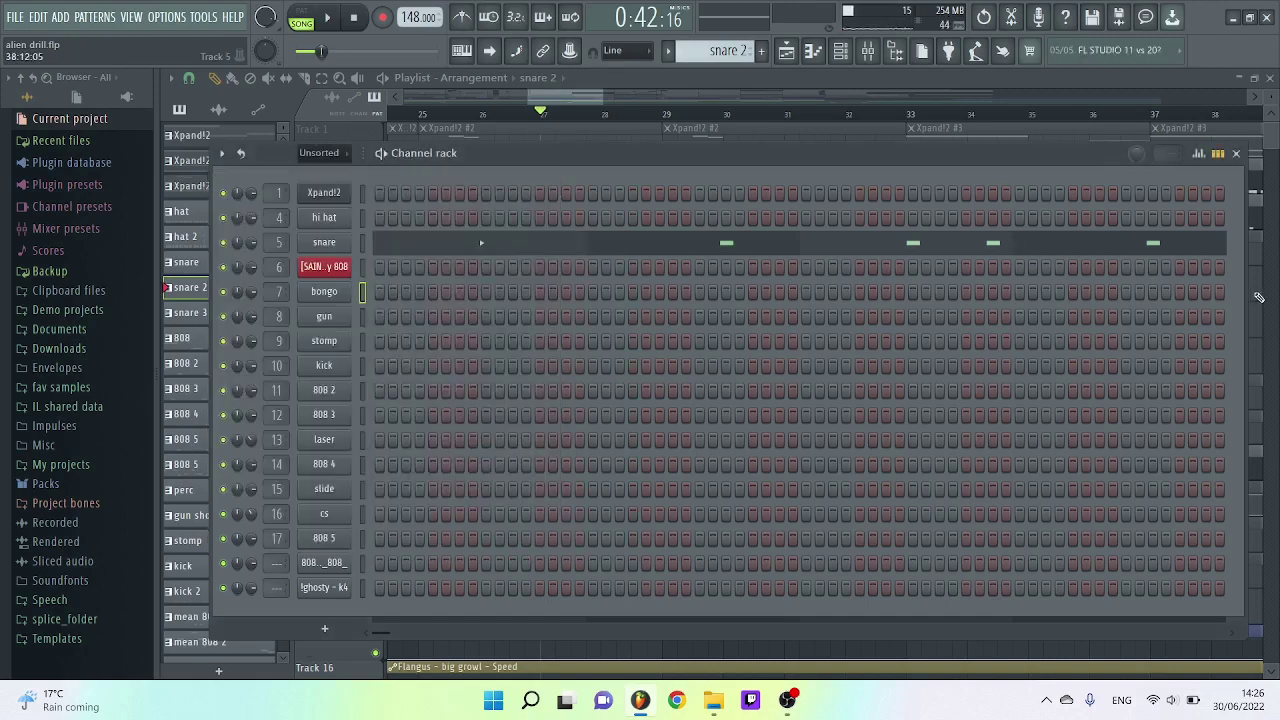
{"action": "key", "text": "F6"}
{"action": "key", "text": "space"}
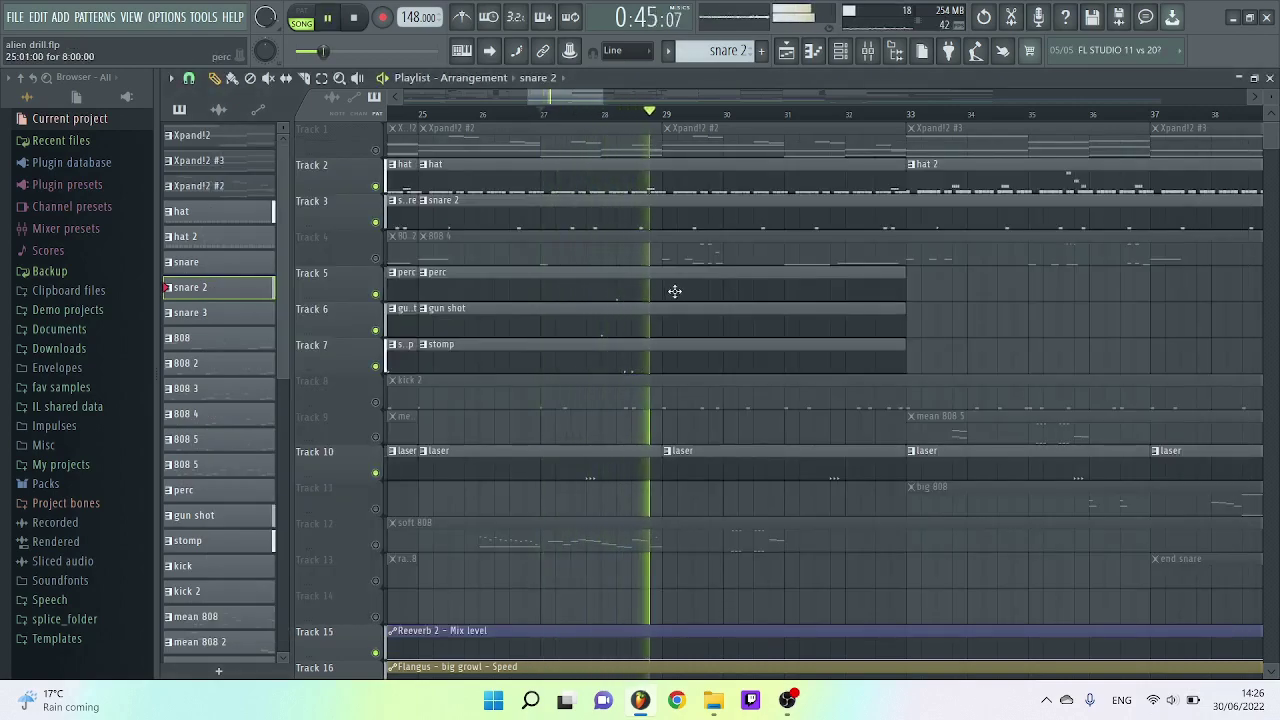
{"action": "key", "text": "space"}
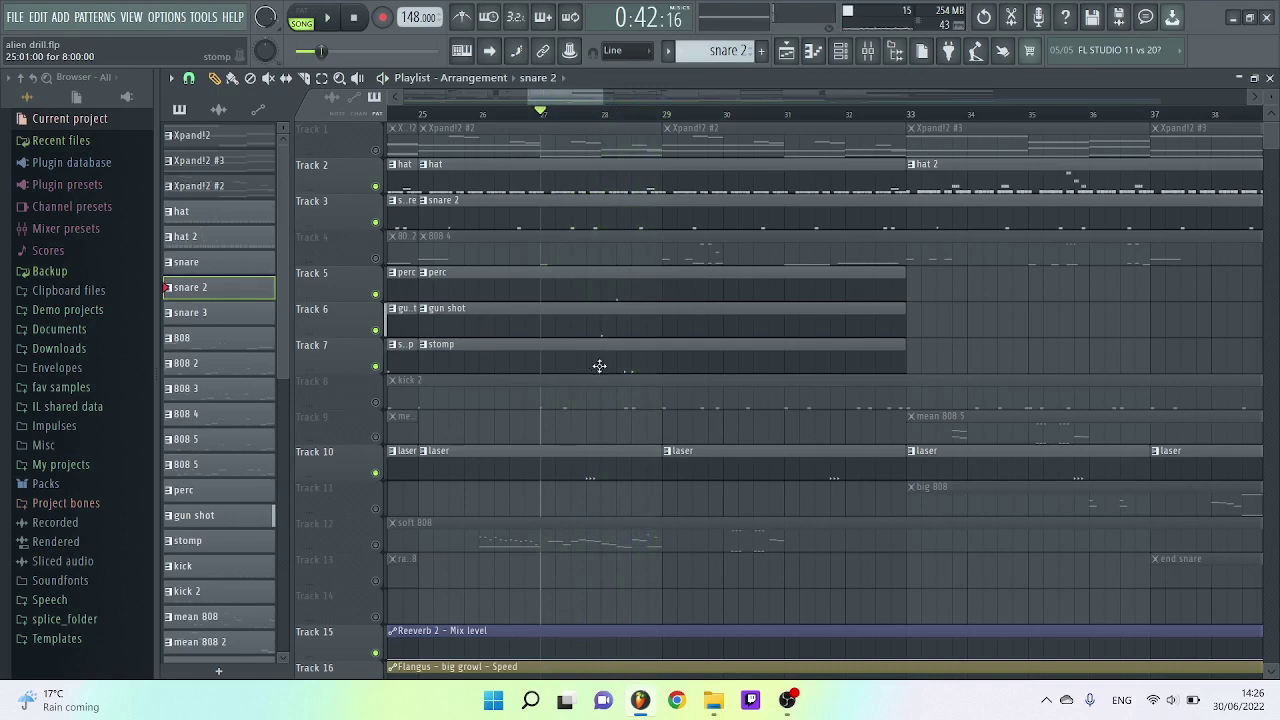
Step: Unmute kick 2, audition the 808 4 Dirty 808 notes, and unmute the 808 4 track
{"action": "left_click", "coordinate": [375, 402]}
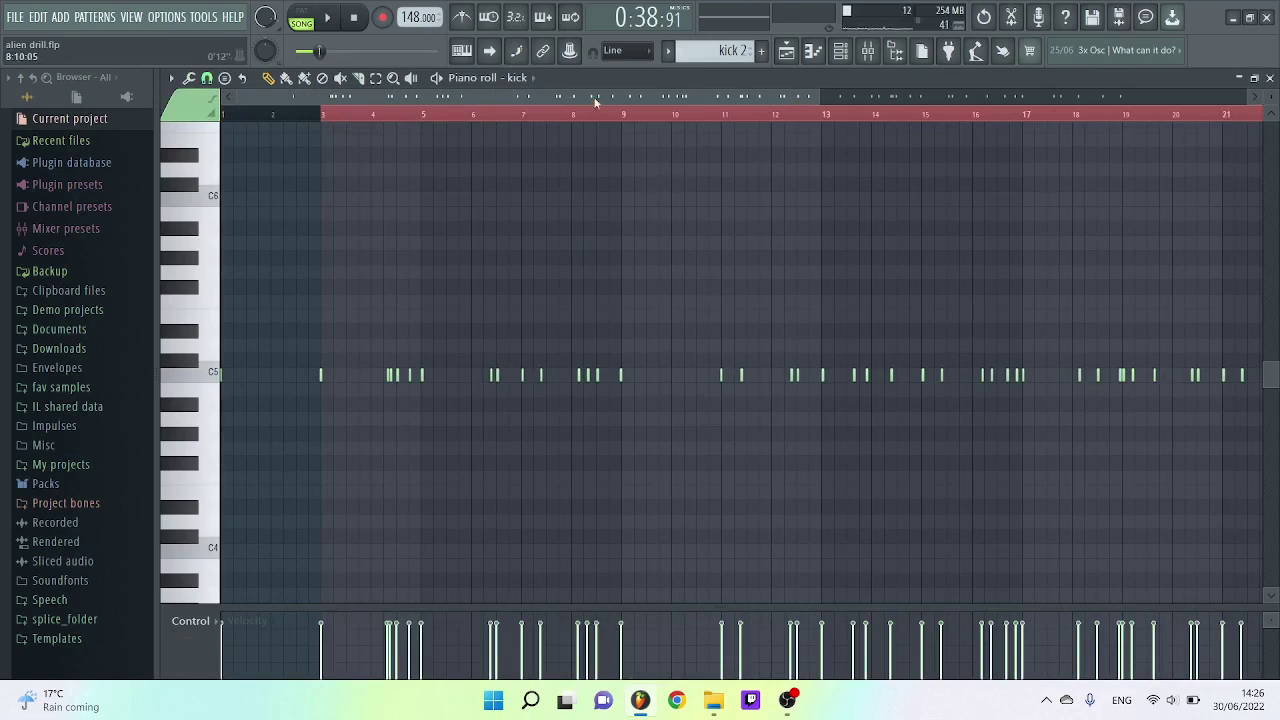
{"action": "key", "text": "space"}
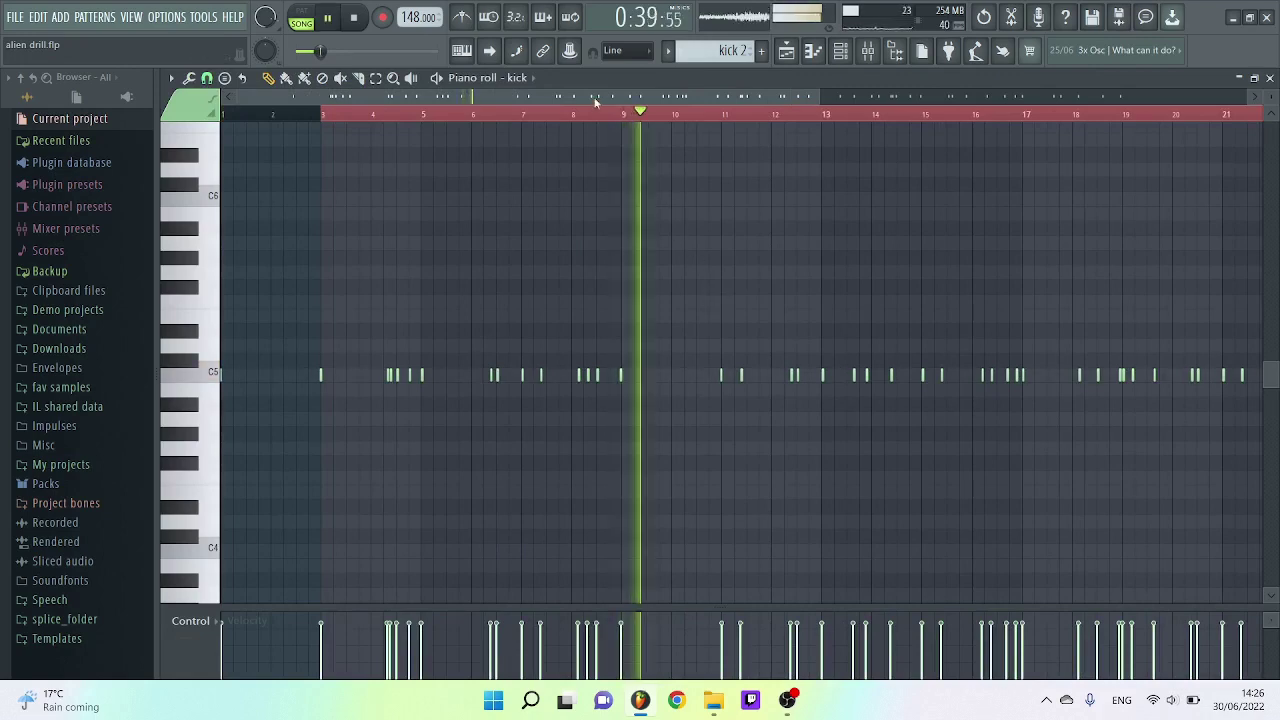
{"action": "scroll", "coordinate": [815, 402], "scroll_direction": "up", "scroll_amount": 3}
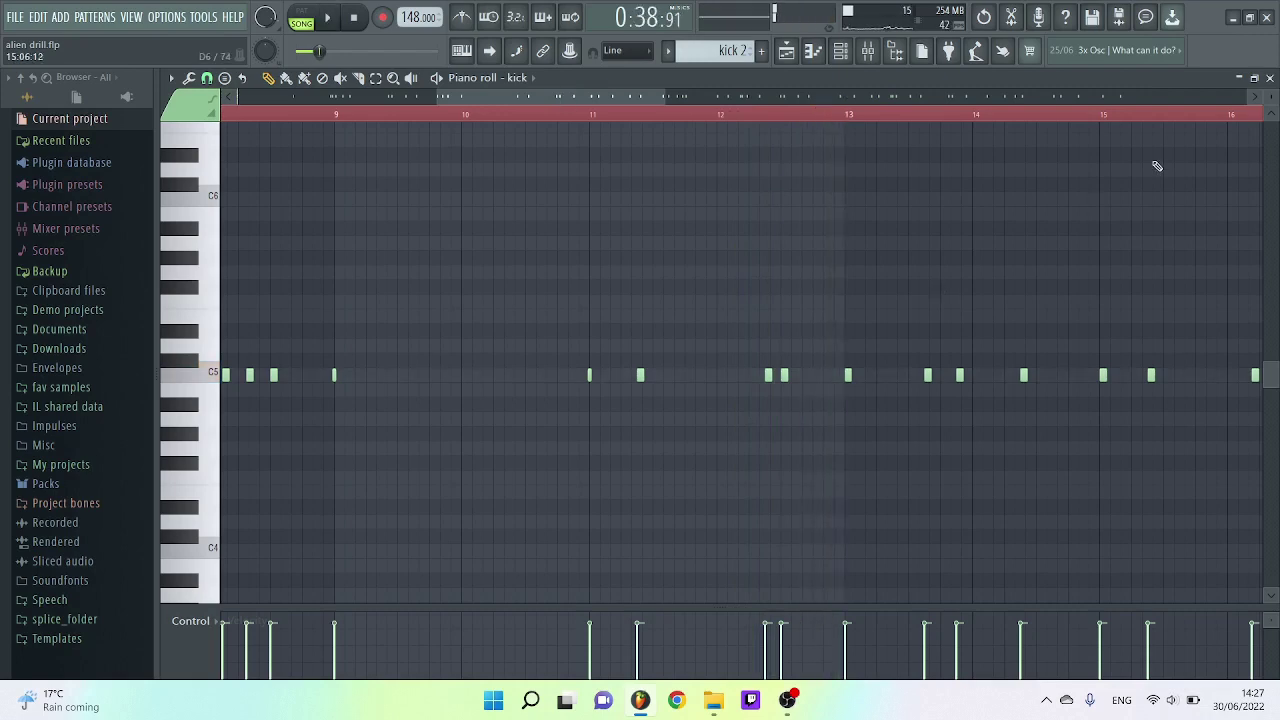
{"action": "key", "text": "space"}
{"action": "key", "text": "F5"}
{"action": "left_click", "coordinate": [376, 259]}
Step: Open the 808 4 clip's Dirty 808 pattern in the piano roll and play it through
{"action": "double_click", "coordinate": [430, 257]}
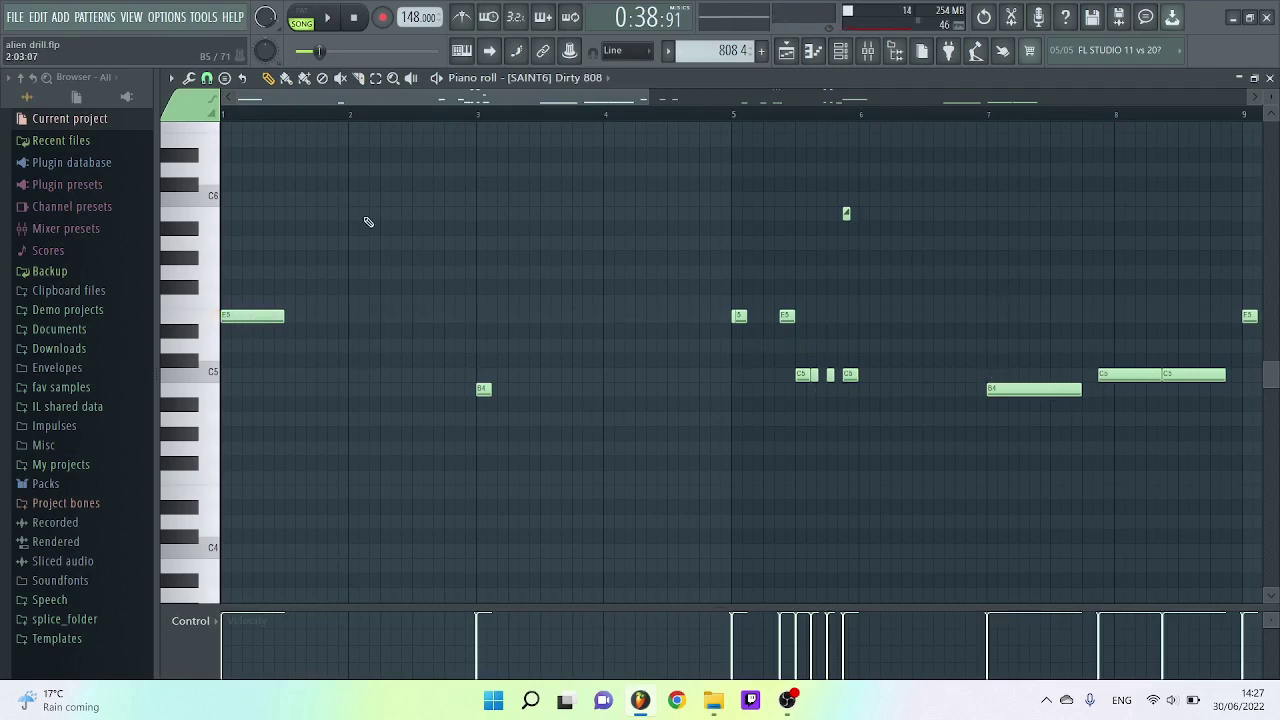
{"action": "key", "text": "space"}
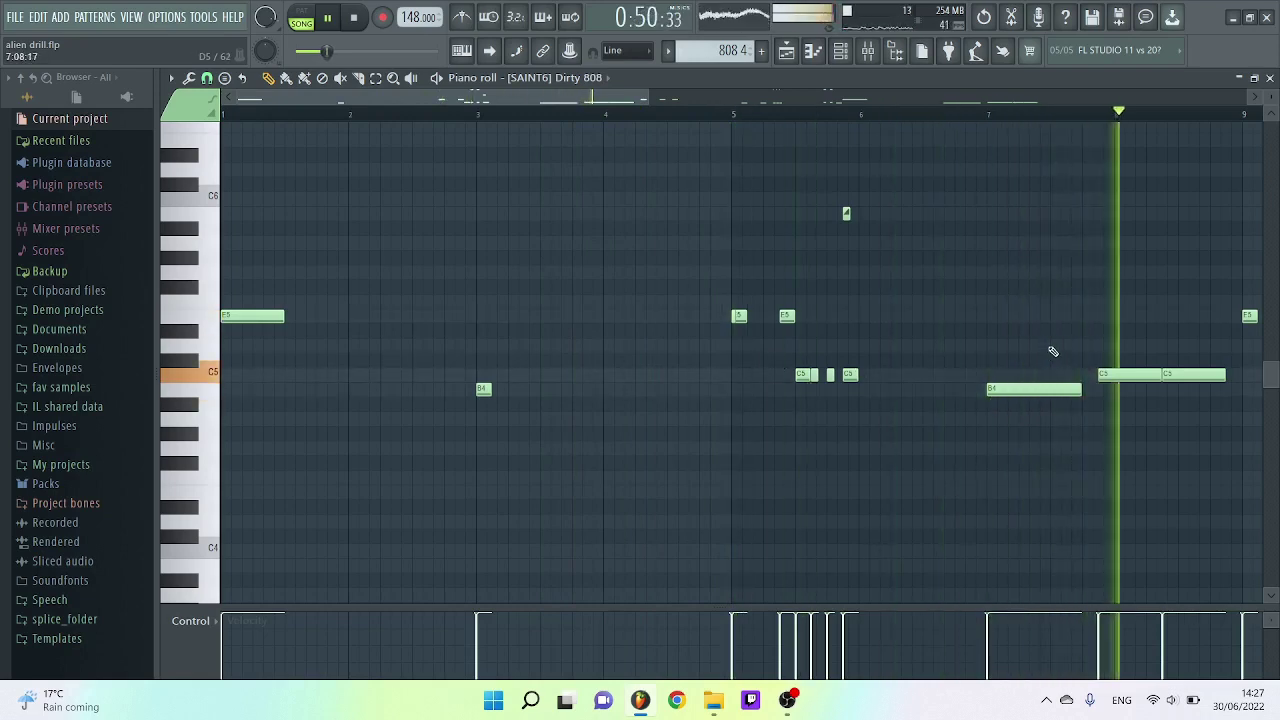
{"action": "key", "text": "space"}
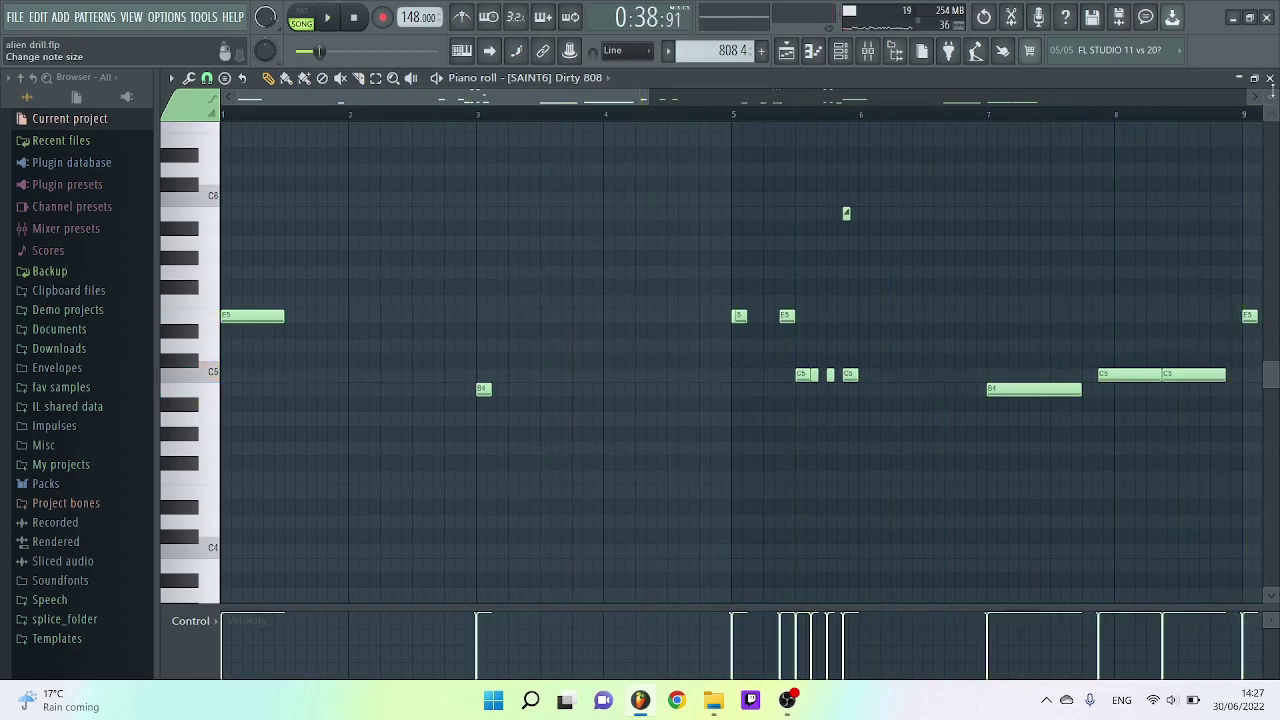
Step: Unmute Track 12's soft 808 and play its G5–G6 phrase in the piano roll
{"action": "left_click", "coordinate": [1270, 78]}
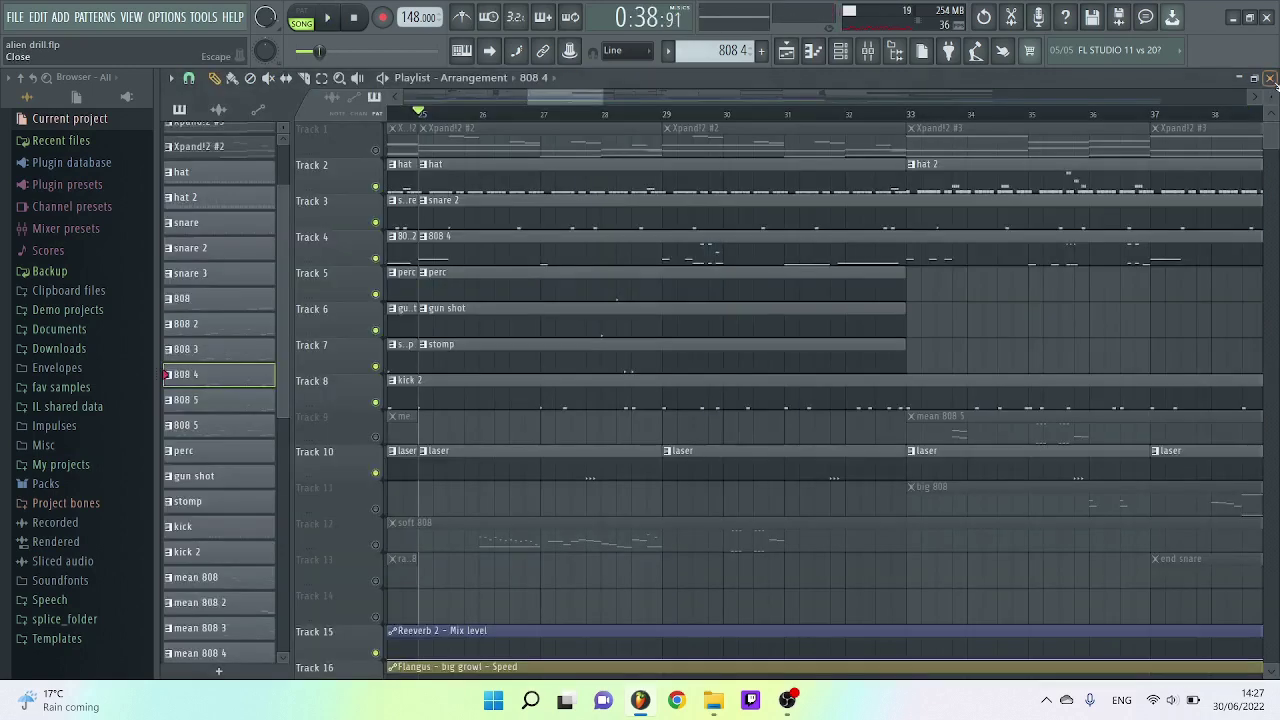
{"action": "left_click", "coordinate": [377, 546]}
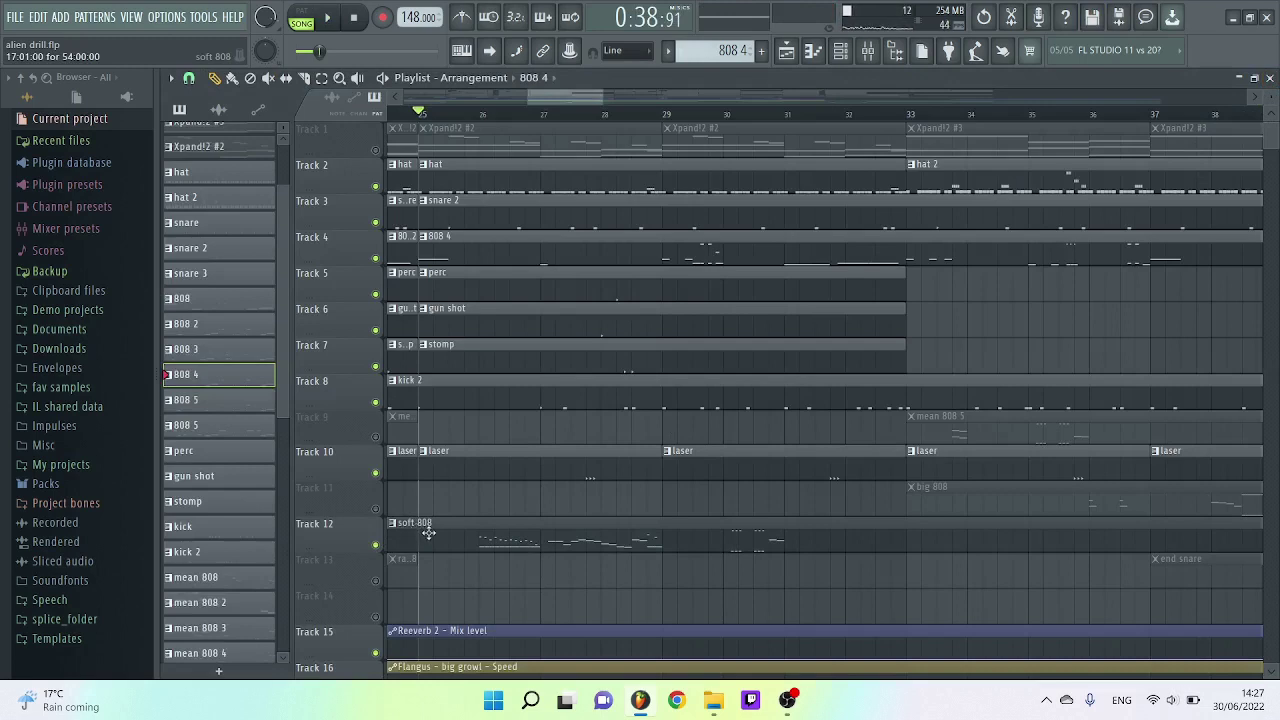
{"action": "double_click", "coordinate": [455, 540]}
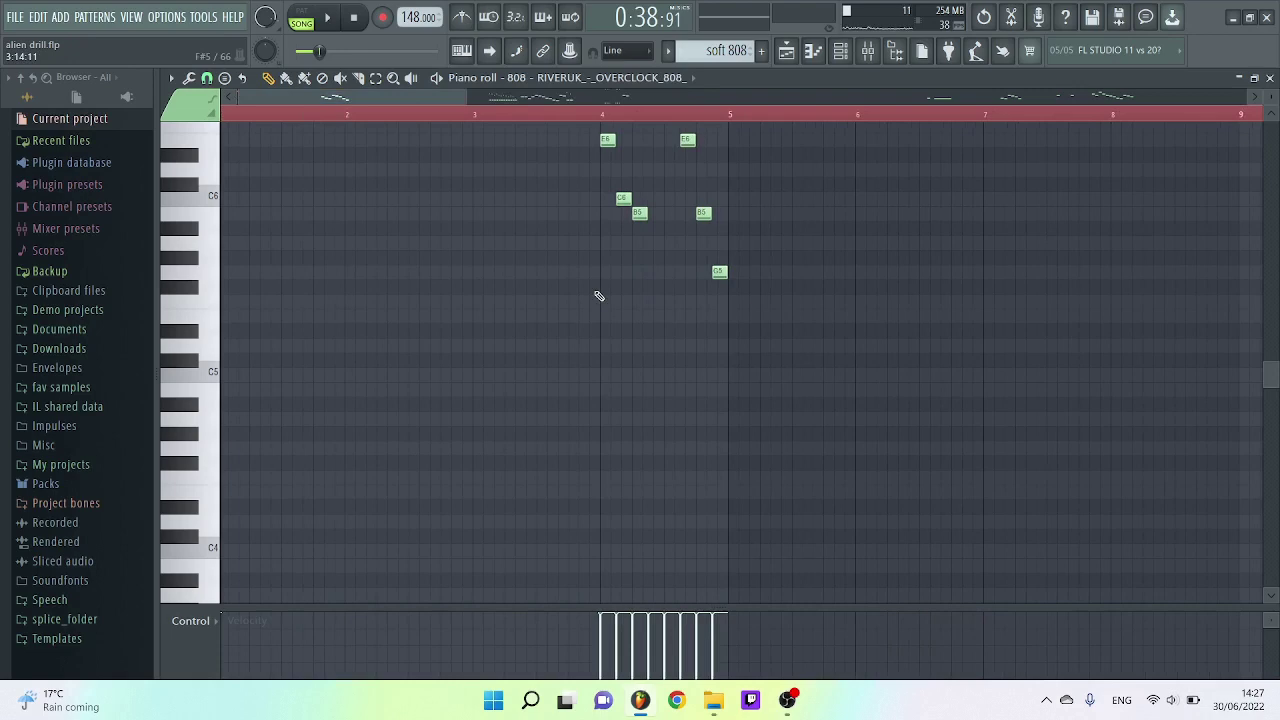
{"action": "scroll", "coordinate": [599, 296], "scroll_direction": "up", "scroll_amount": 4}
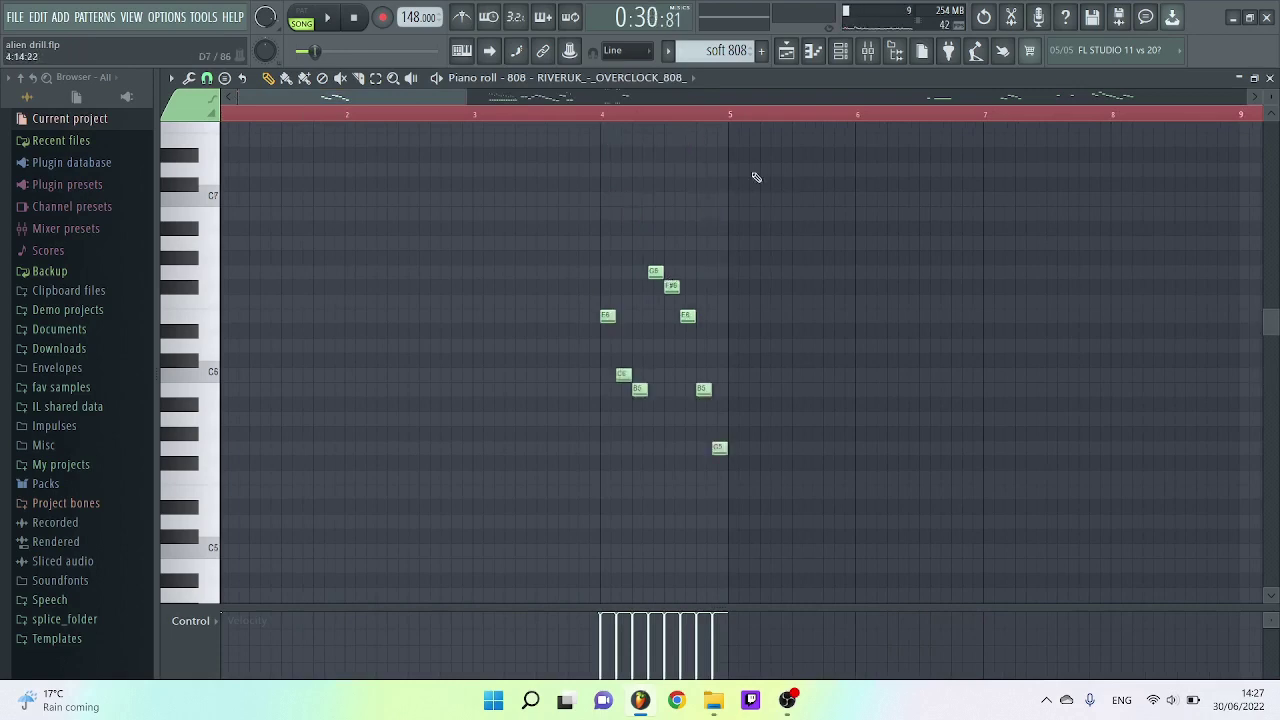
{"action": "key", "text": "space"}
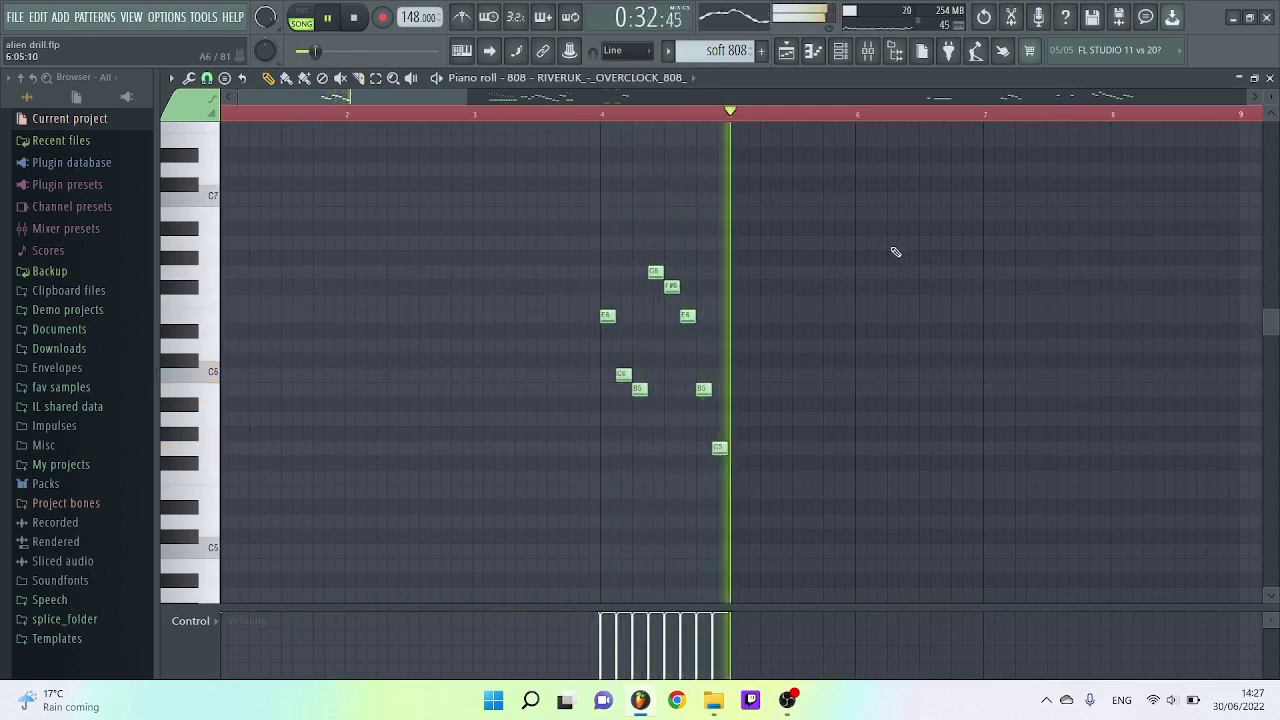
{"action": "key", "text": "space"}
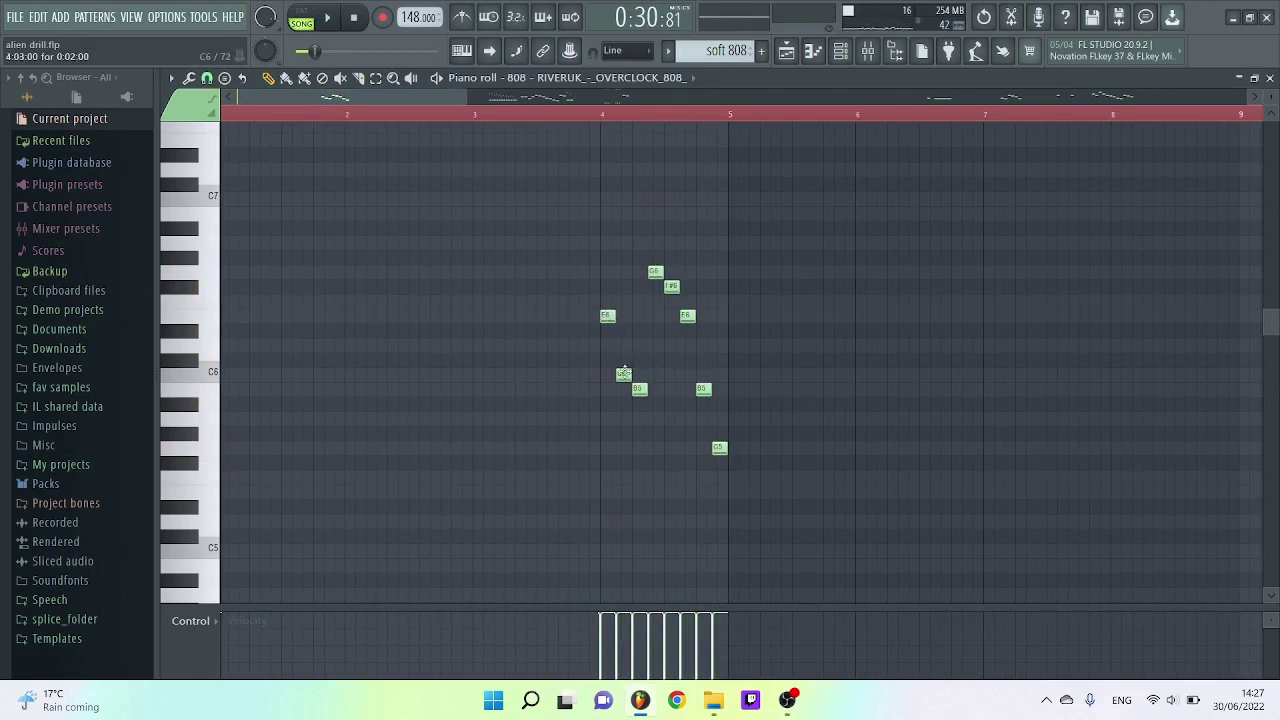
{"action": "left_click_drag", "start_coordinate": [365, 101], "coordinate": [552, 101]}
{"action": "scroll", "coordinate": [578, 315], "scroll_direction": "up", "scroll_amount": 3}
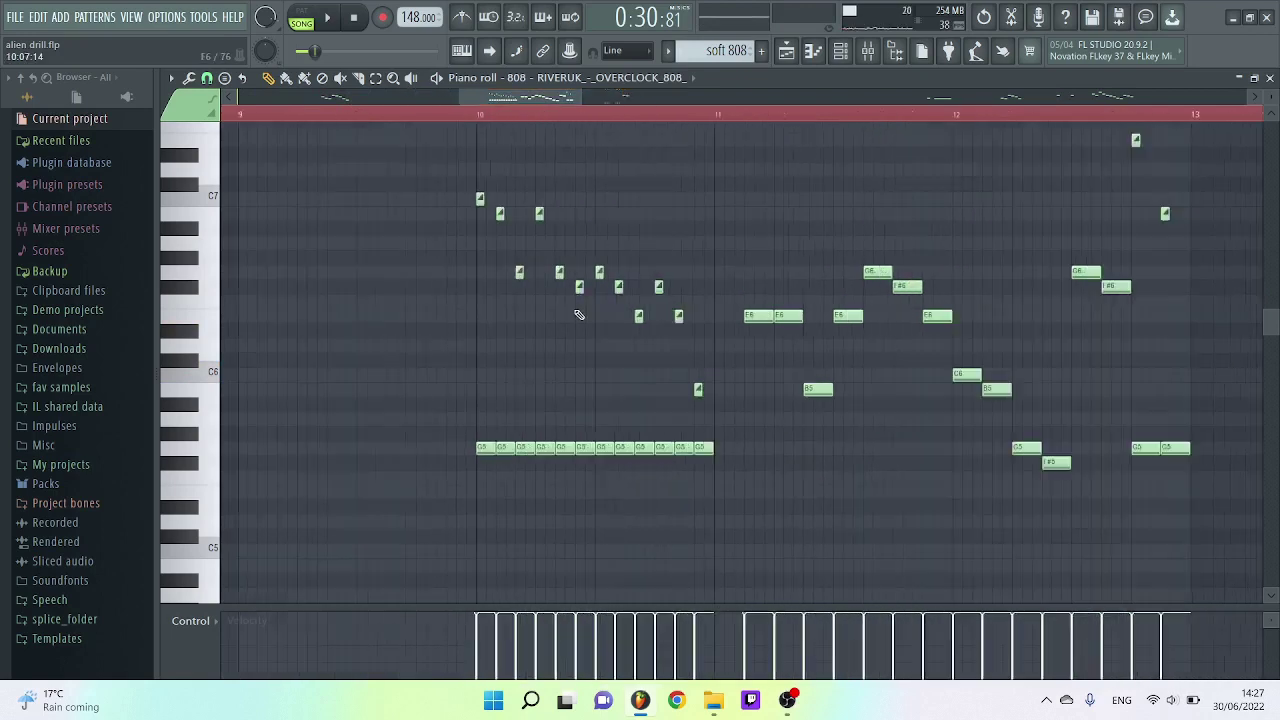
{"action": "scroll", "coordinate": [566, 349], "scroll_direction": "up", "scroll_amount": 3}
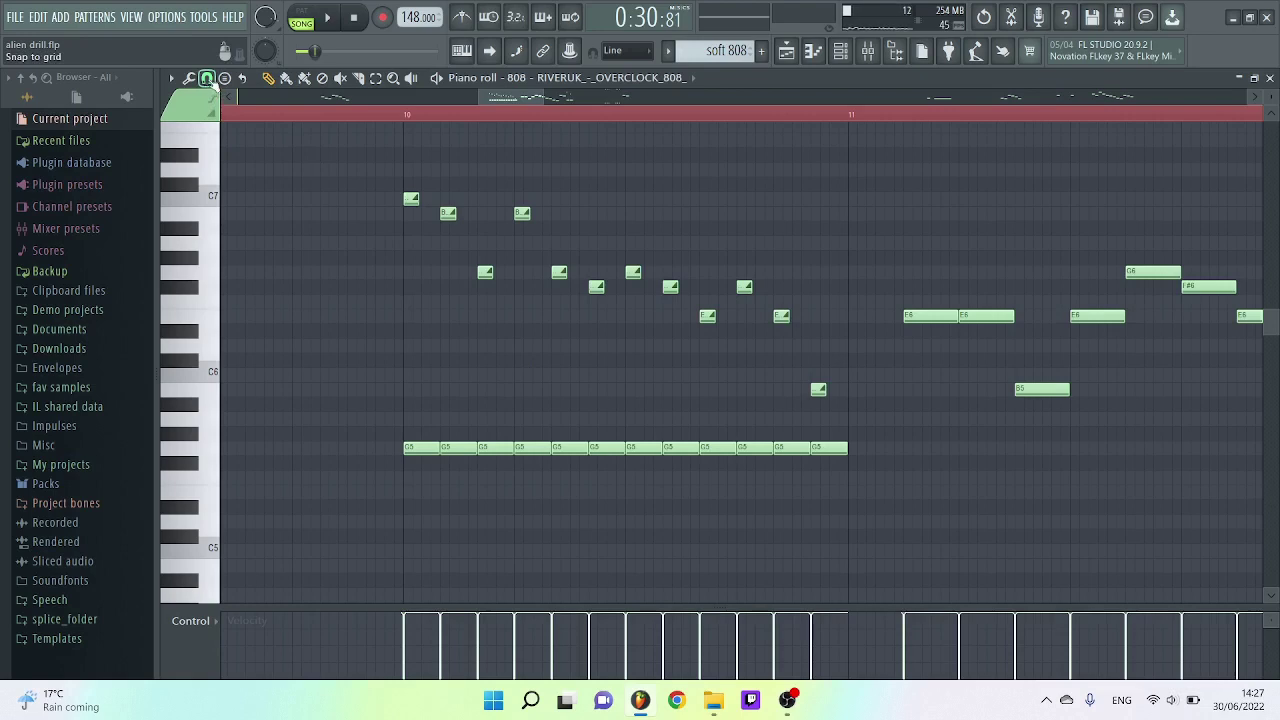
{"action": "left_click", "coordinate": [207, 80]}
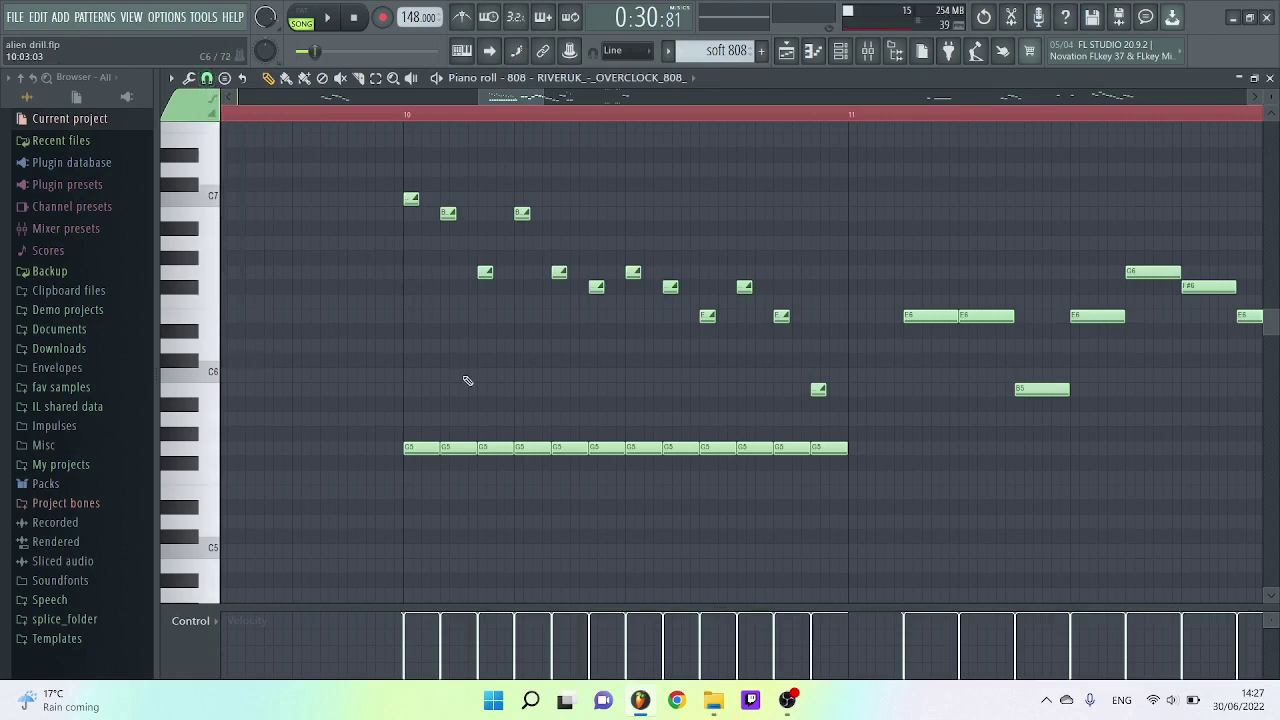
{"action": "scroll", "coordinate": [466, 377], "scroll_direction": "up", "scroll_amount": 2, "text": "ctrl"}
{"action": "left_click", "coordinate": [404, 447]}
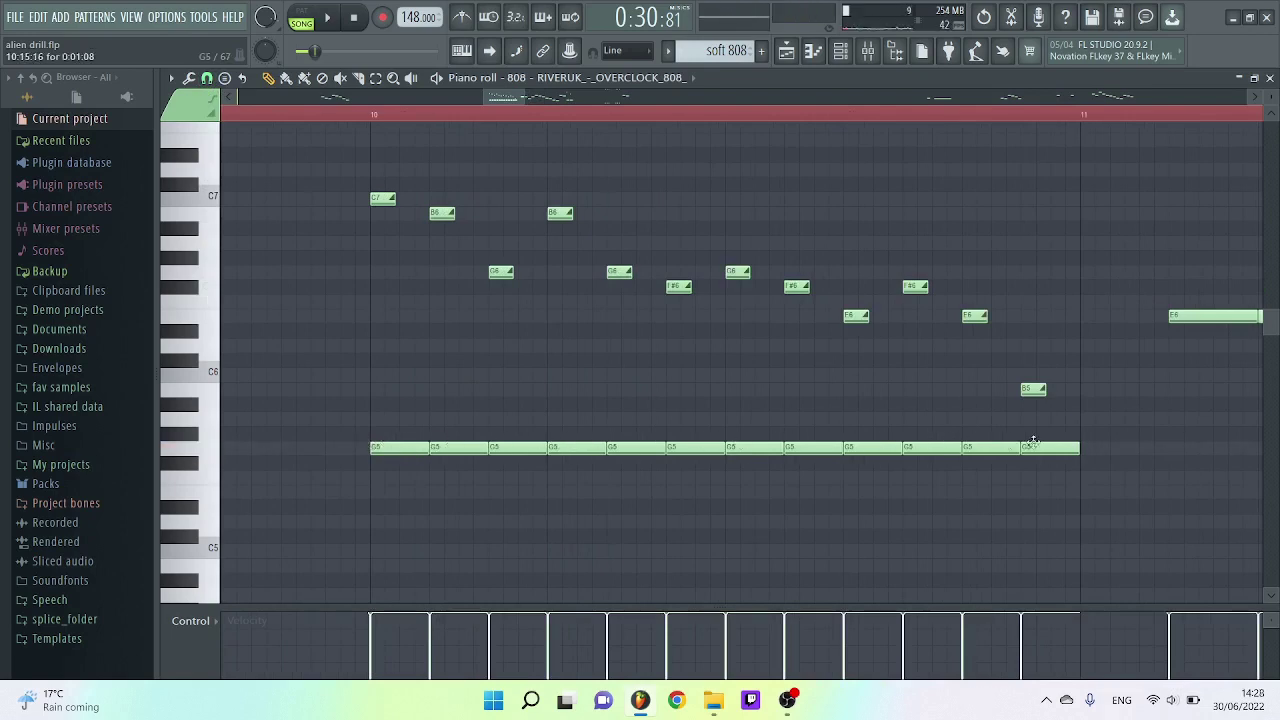
{"action": "scroll", "coordinate": [386, 222], "scroll_direction": "up", "scroll_amount": 3}
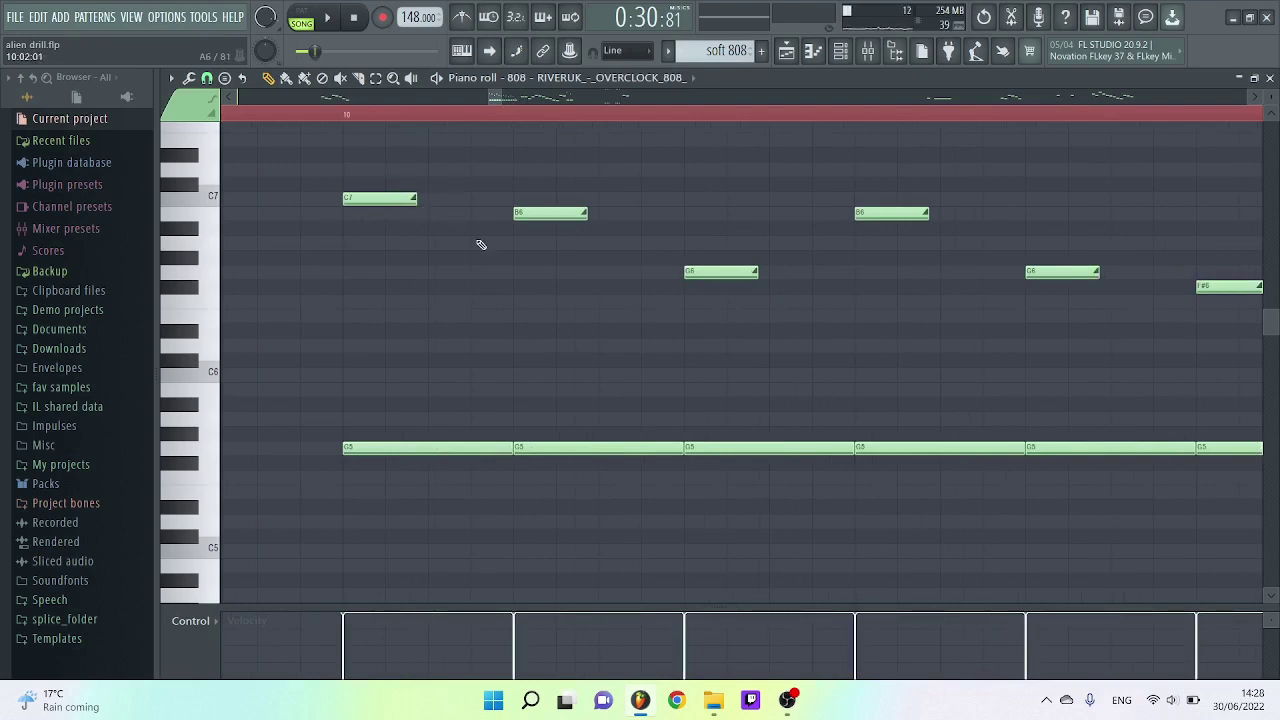
Step: Remove a stray note, then inspect the slide-to-C7 note's properties in the 808 pattern
{"action": "left_click", "coordinate": [451, 331]}
{"action": "right_click", "coordinate": [488, 336]}
{"action": "double_click", "coordinate": [371, 199]}
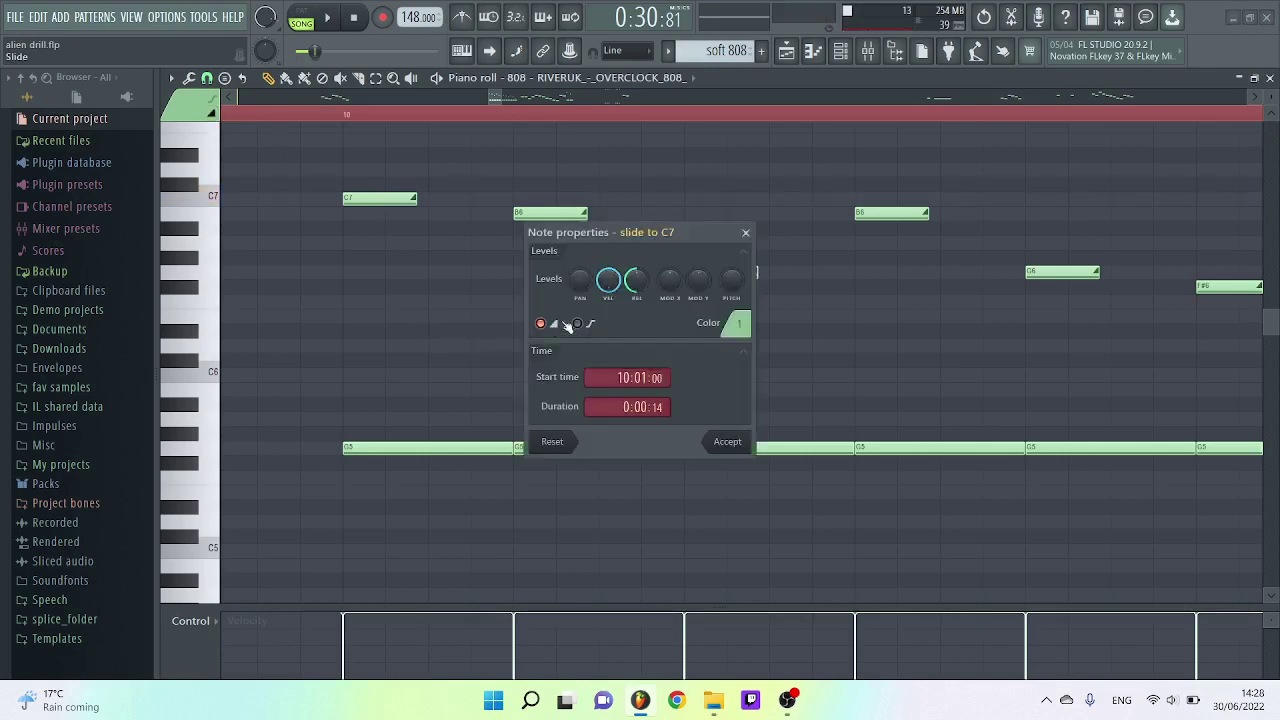
{"action": "left_click", "coordinate": [745, 232]}
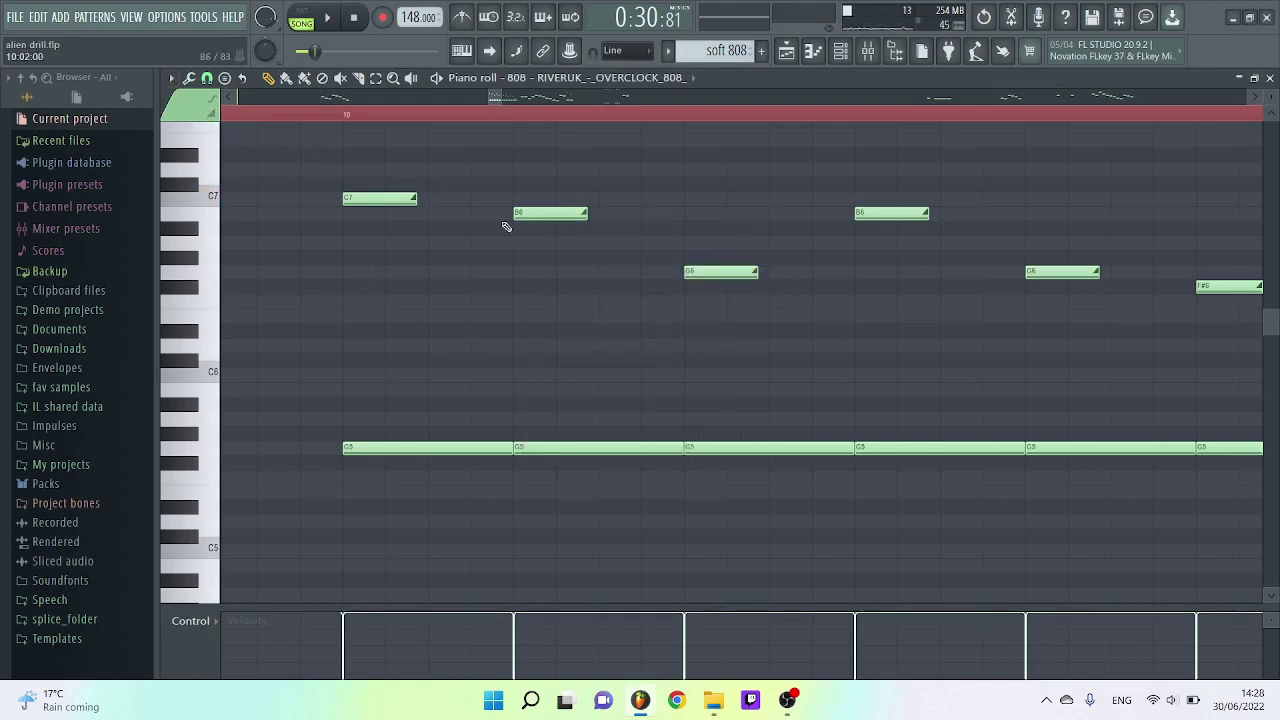
{"action": "scroll", "coordinate": [531, 236], "scroll_direction": "down", "scroll_amount": 5}
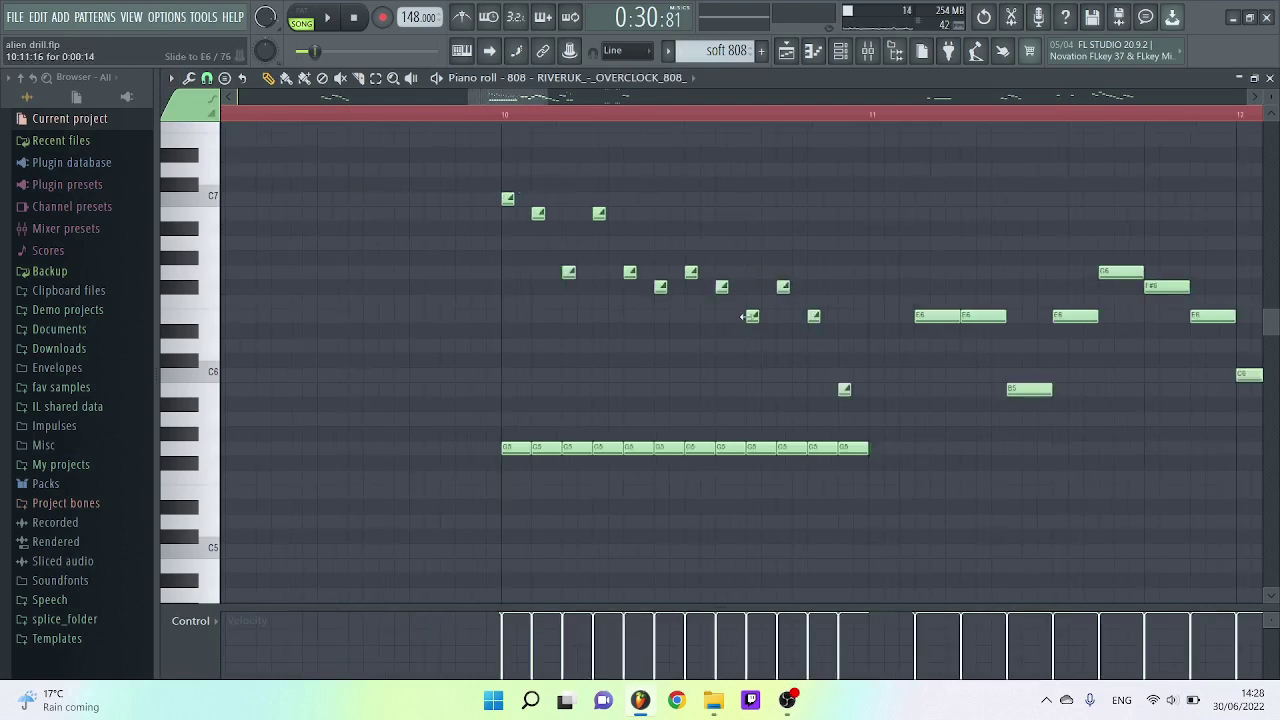
{"action": "scroll", "coordinate": [548, 140], "scroll_direction": "down", "scroll_amount": 3}
{"action": "left_click", "coordinate": [585, 121]}
{"action": "key", "text": "space"}
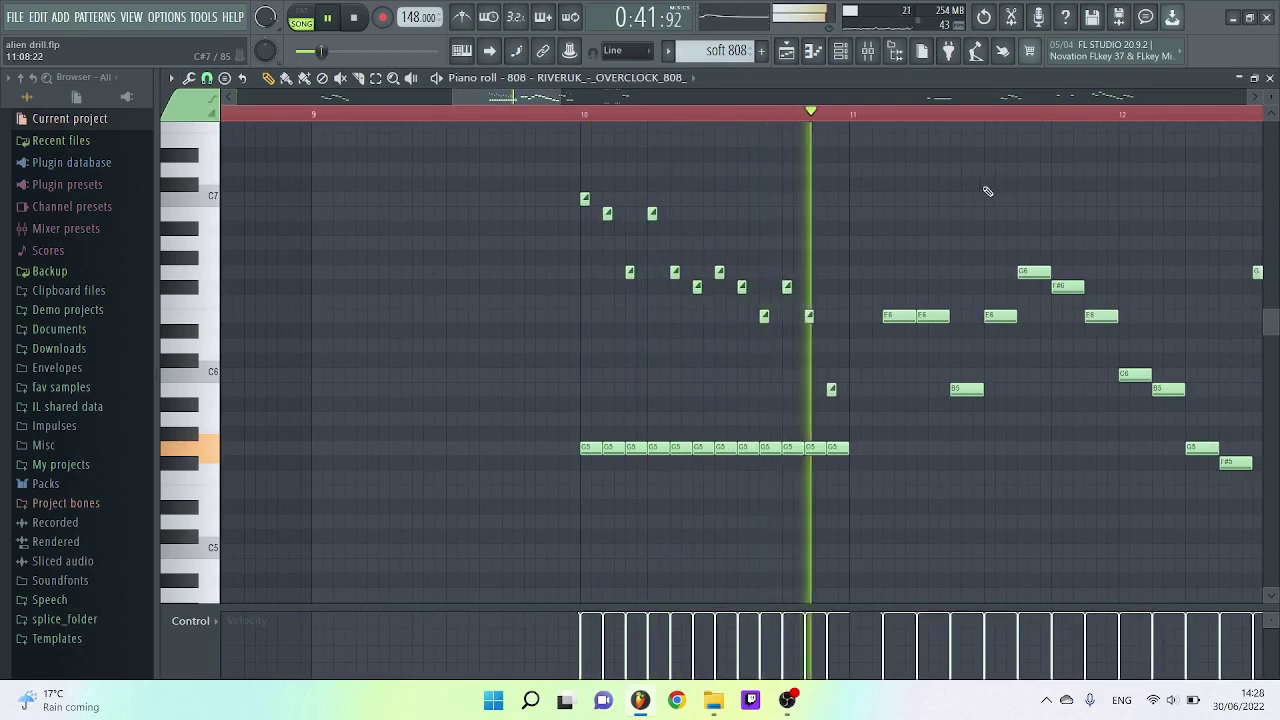
{"action": "key", "text": "space"}
{"action": "left_click_drag", "start_coordinate": [515, 97], "coordinate": [551, 99]}
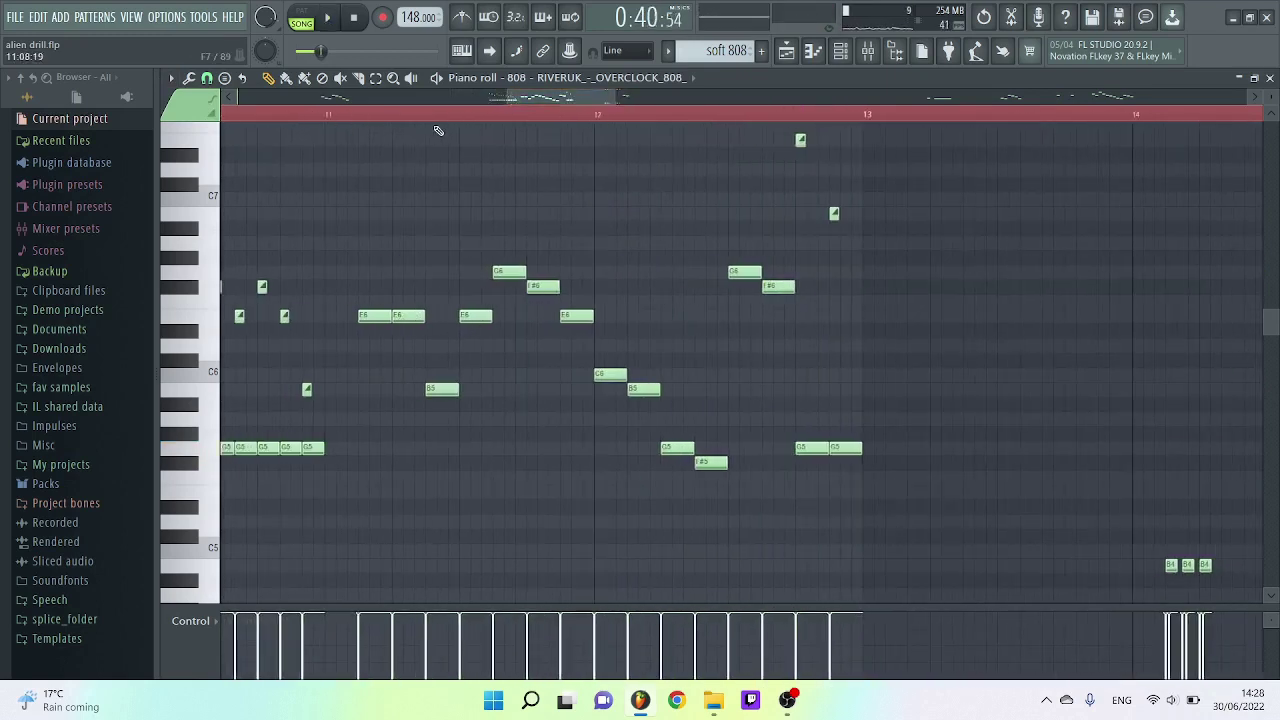
{"action": "left_click", "coordinate": [330, 119]}
{"action": "key", "text": "space"}
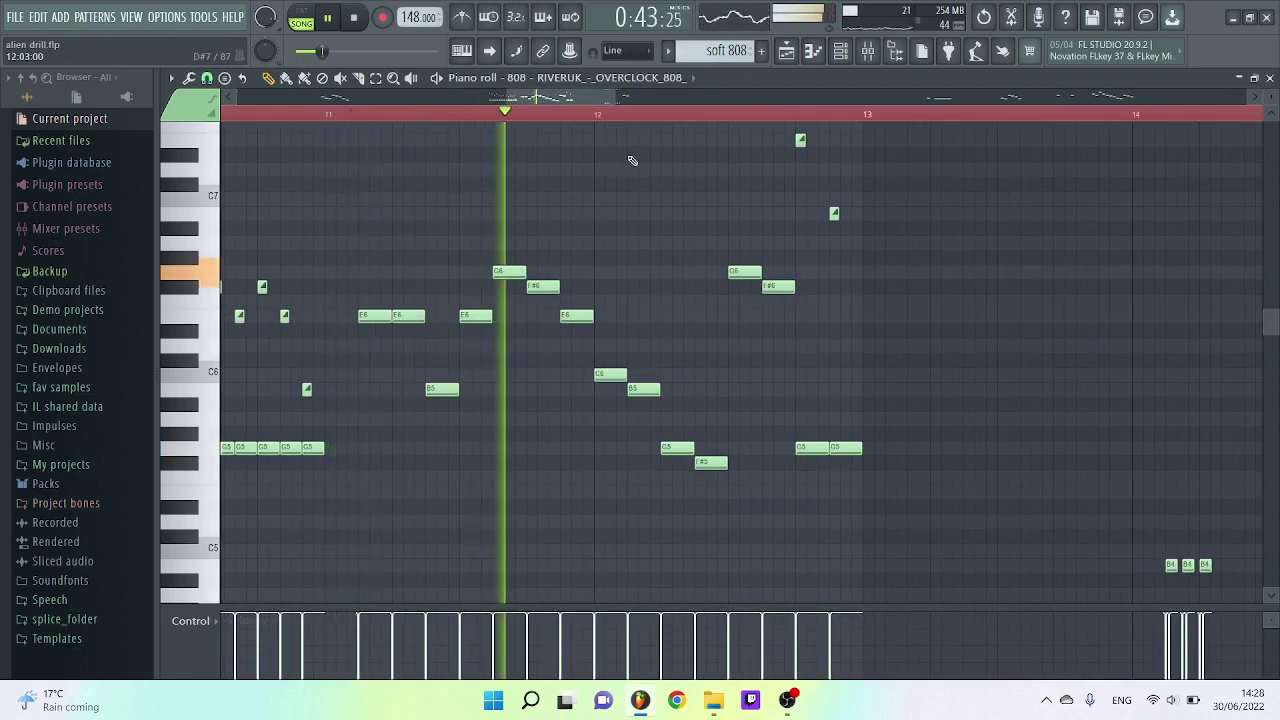
{"action": "left_click_drag", "start_coordinate": [574, 98], "coordinate": [598, 97]}
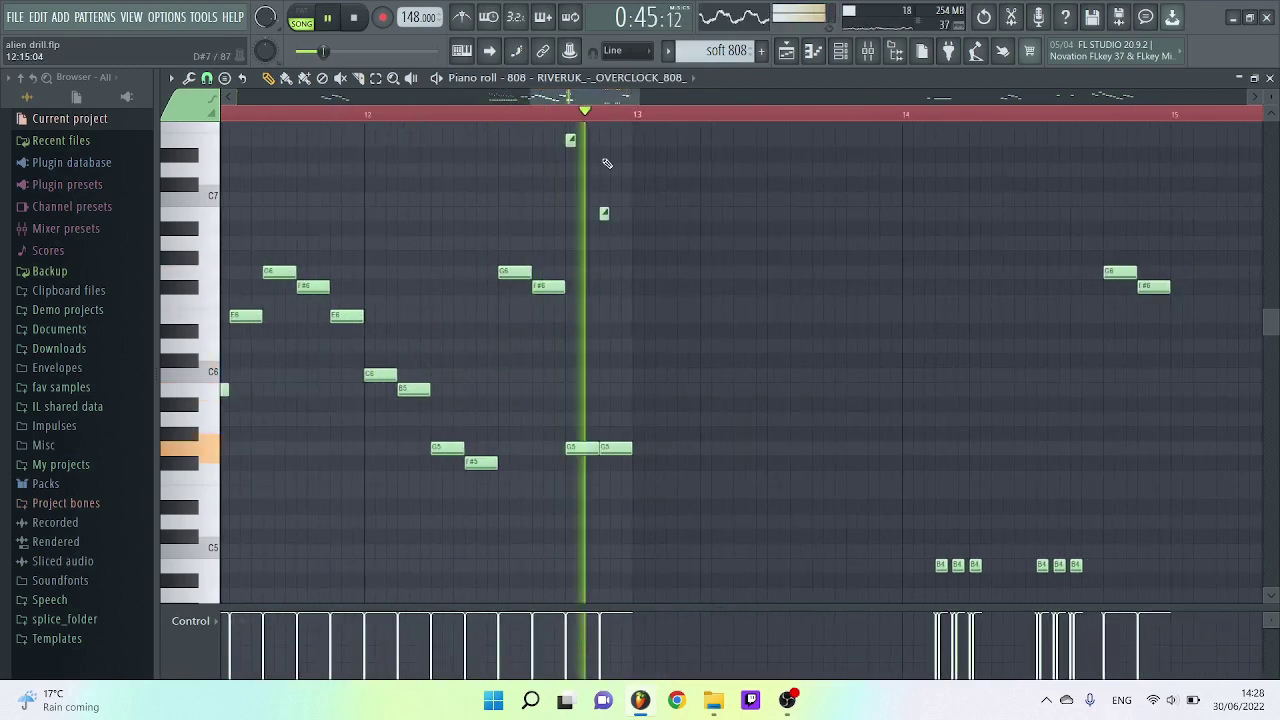
{"action": "key", "text": "space"}
{"action": "scroll", "coordinate": [602, 104], "scroll_direction": "right", "scroll_amount": 4}
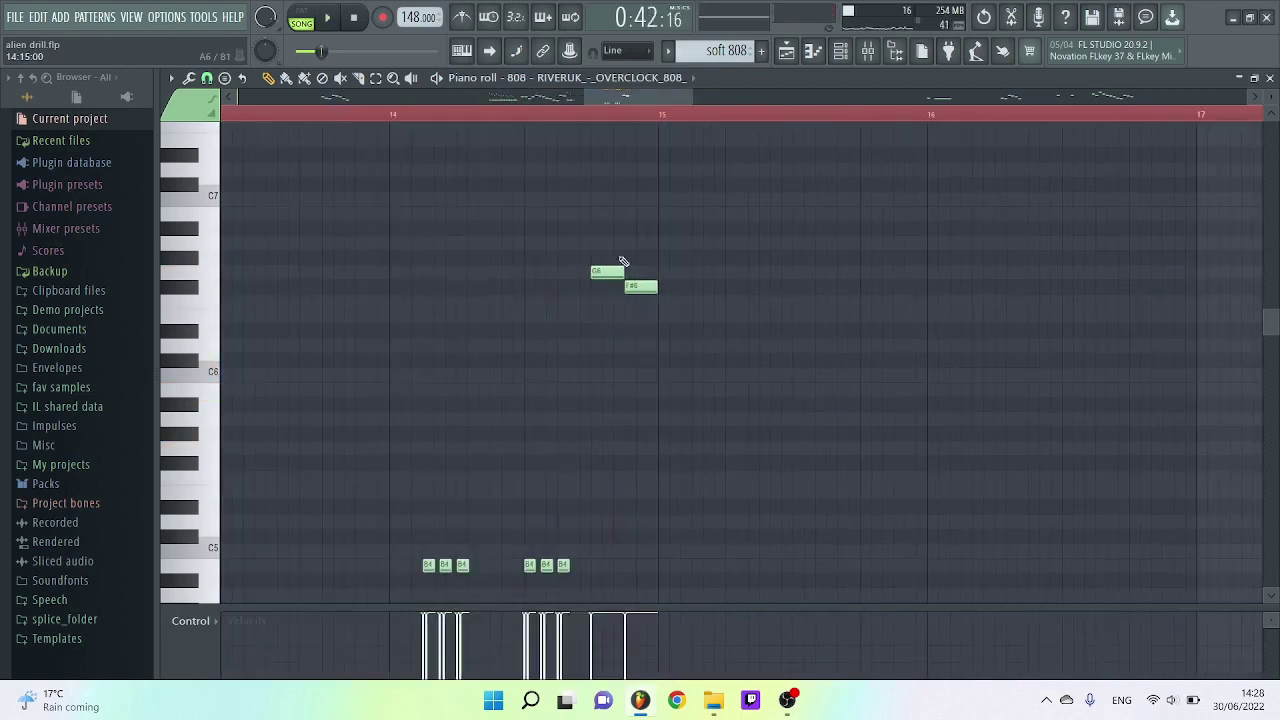
{"action": "scroll", "coordinate": [444, 186], "scroll_direction": "down", "scroll_amount": 1}
Step: Move the song position to the later bars and play back the B4 triplet notes
{"action": "left_click", "coordinate": [399, 121]}
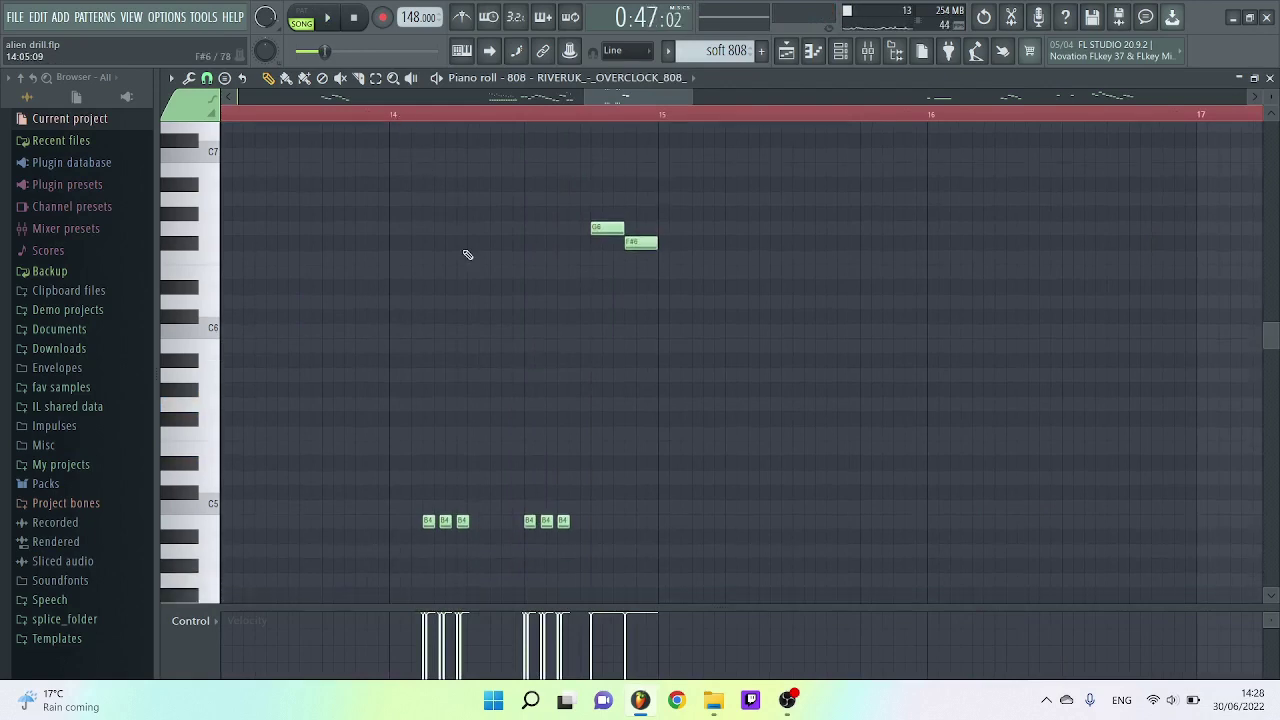
{"action": "scroll", "coordinate": [466, 251], "scroll_direction": "down", "scroll_amount": 2}
{"action": "scroll", "coordinate": [471, 254], "scroll_direction": "up", "scroll_amount": 2}
{"action": "scroll", "coordinate": [490, 252], "scroll_direction": "up", "scroll_amount": 3}
{"action": "scroll", "coordinate": [494, 251], "scroll_direction": "down", "scroll_amount": 1}
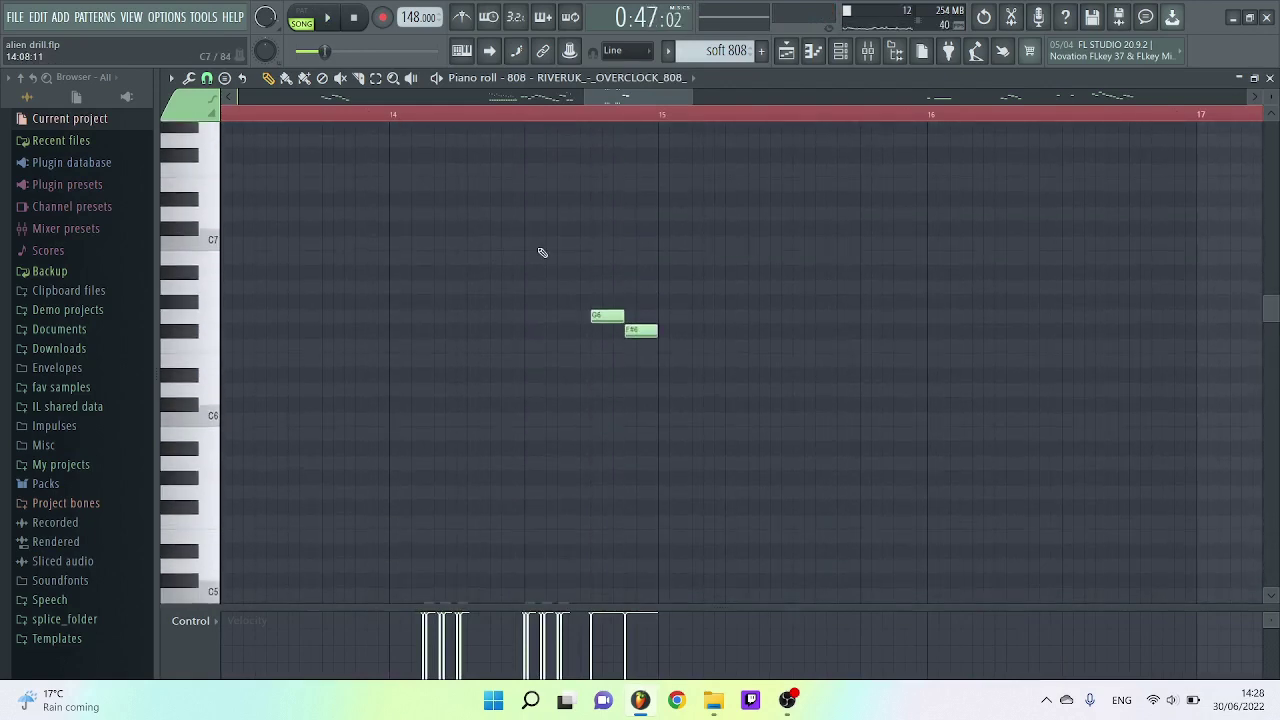
{"action": "scroll", "coordinate": [922, 252], "scroll_direction": "down", "scroll_amount": 2}
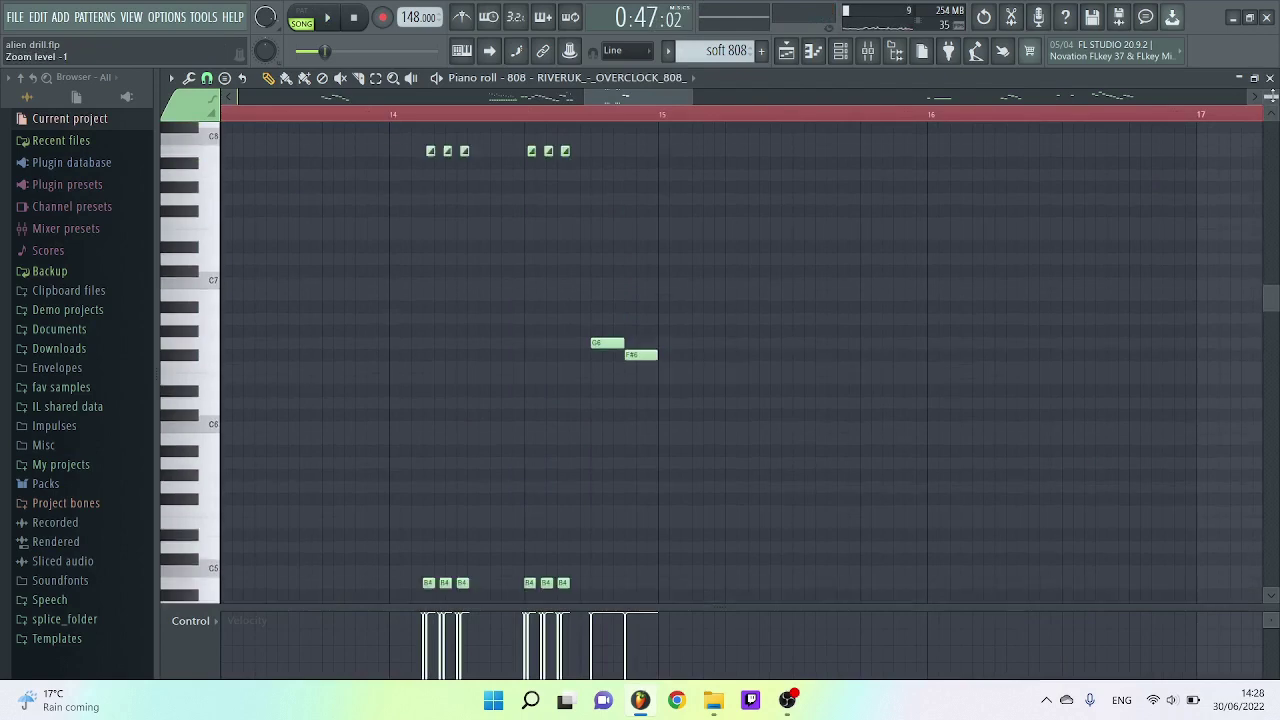
{"action": "key", "text": "space"}
{"action": "key", "text": "space"}
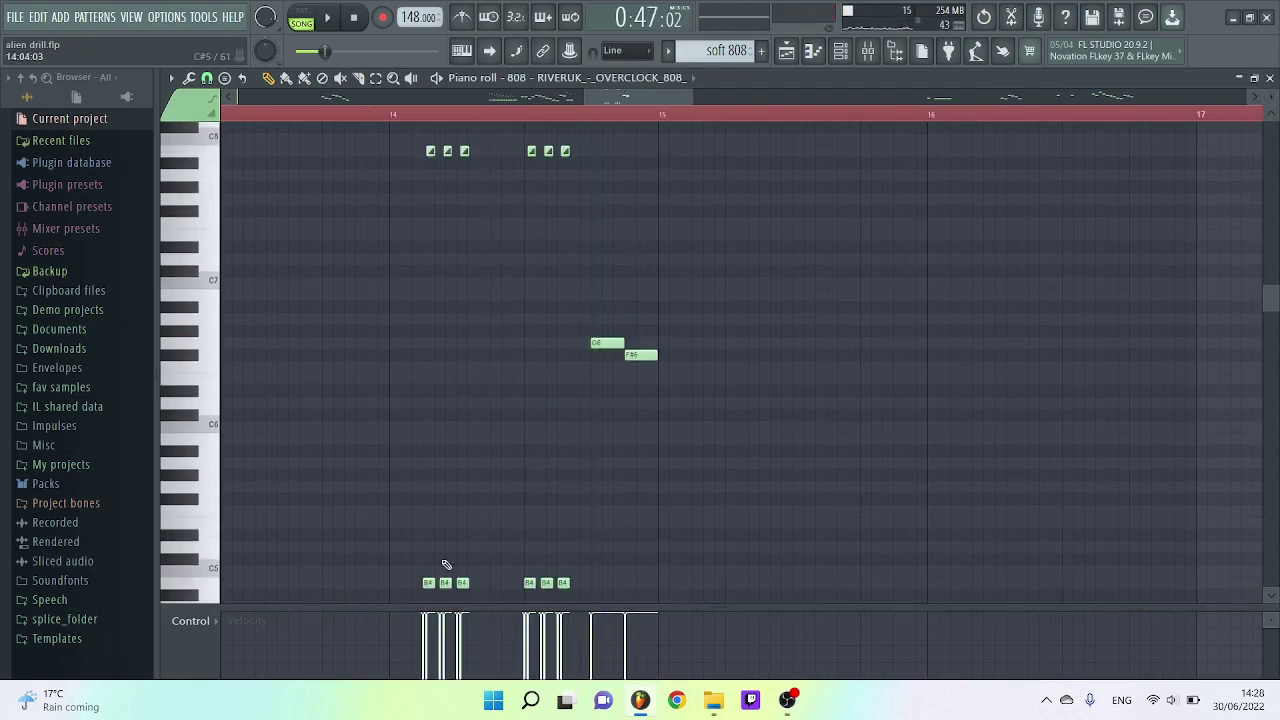
Step: Lengthen the first B4 note up to the next one, then undo the change
{"action": "scroll", "coordinate": [446, 565], "scroll_direction": "up", "scroll_amount": 5}
{"action": "scroll", "coordinate": [440, 560], "scroll_direction": "down", "scroll_amount": 2}
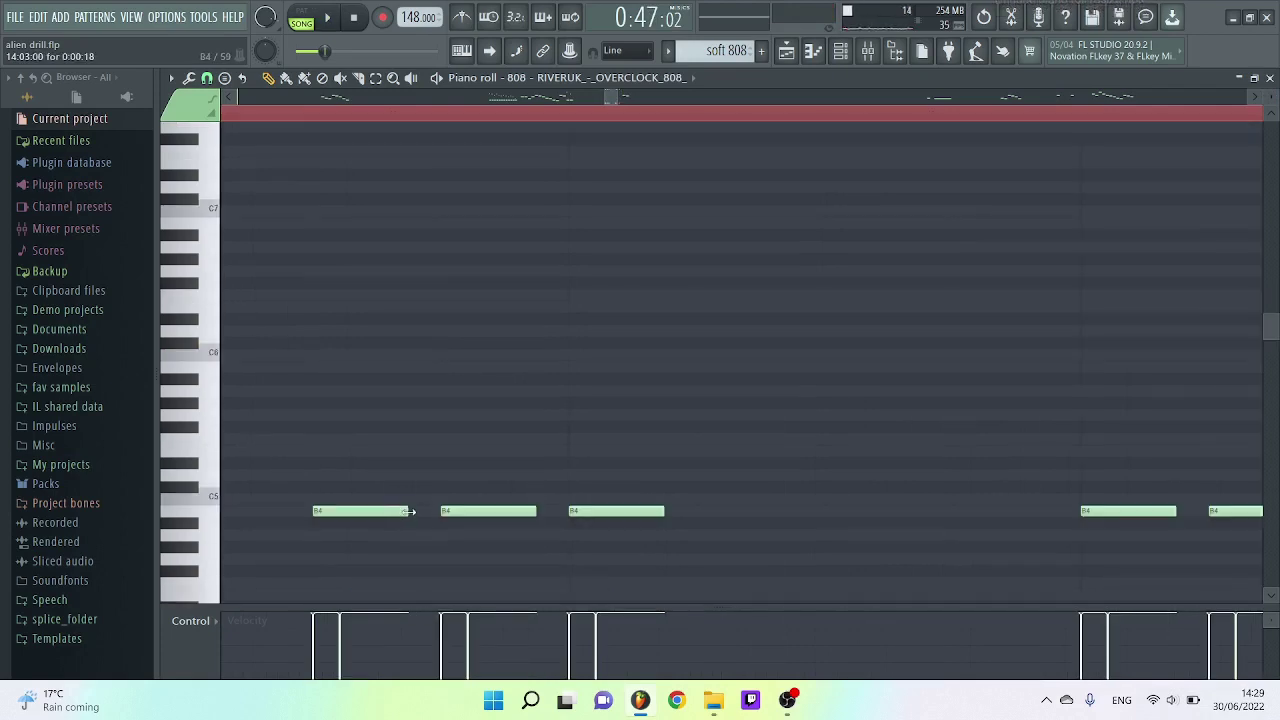
{"action": "left_click_drag", "start_coordinate": [408, 511], "coordinate": [441, 511]}
{"action": "key", "text": "ctrl+z"}
Step: Set the song position at the high B7 slide notes and play them back
{"action": "scroll", "coordinate": [454, 507], "scroll_direction": "up", "scroll_amount": 2}
{"action": "scroll", "coordinate": [454, 507], "scroll_direction": "up", "scroll_amount": 3}
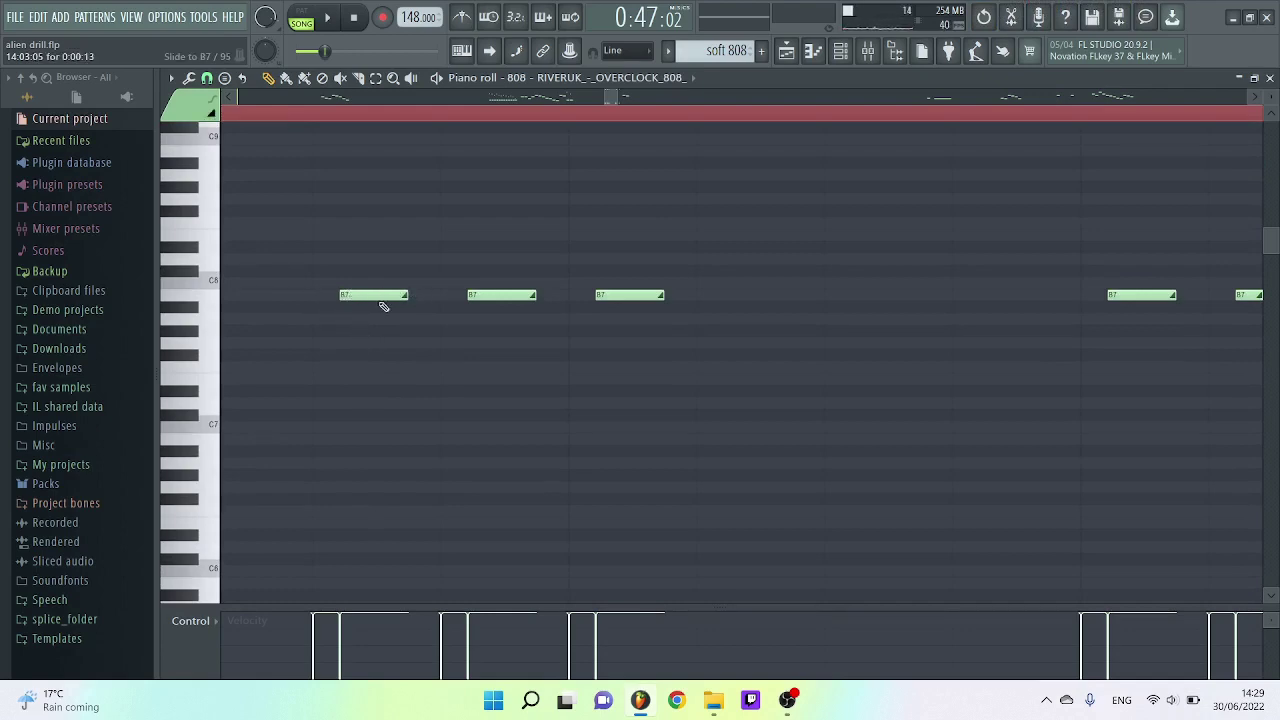
{"action": "scroll", "coordinate": [557, 409], "scroll_direction": "down", "scroll_amount": 2}
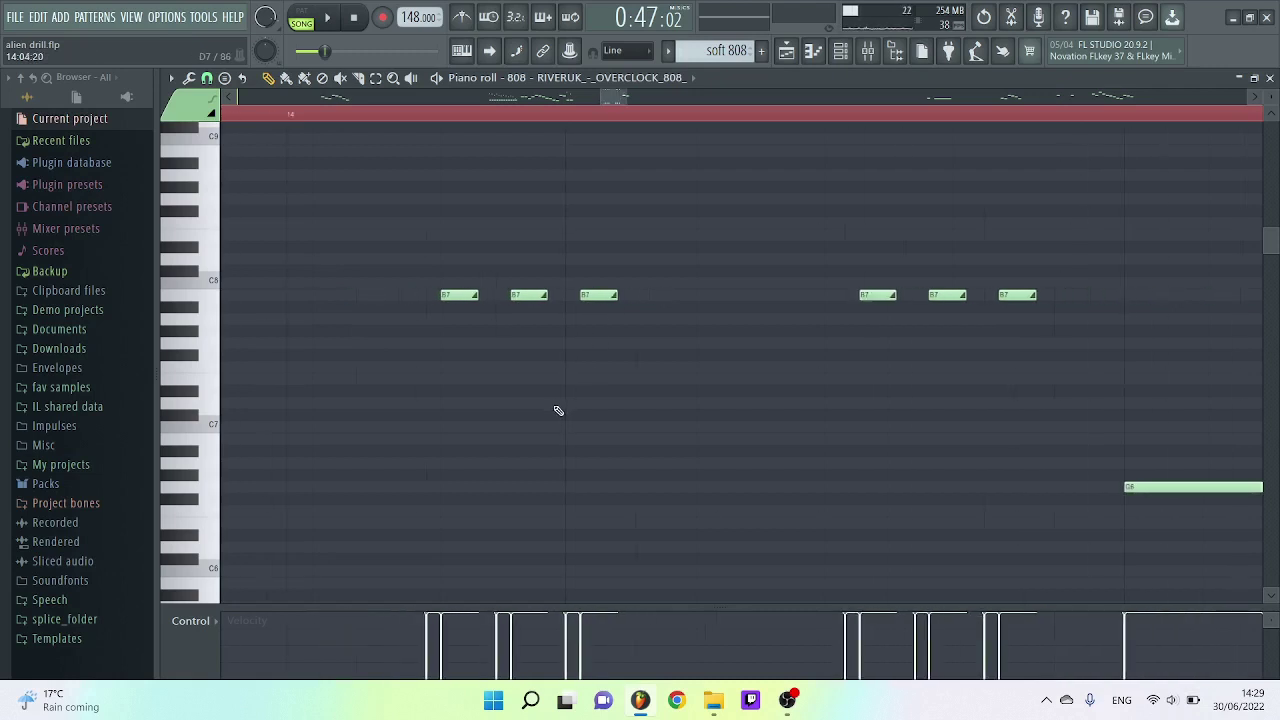
{"action": "left_click", "coordinate": [309, 120]}
{"action": "key", "text": "space"}
{"action": "key", "text": "space"}
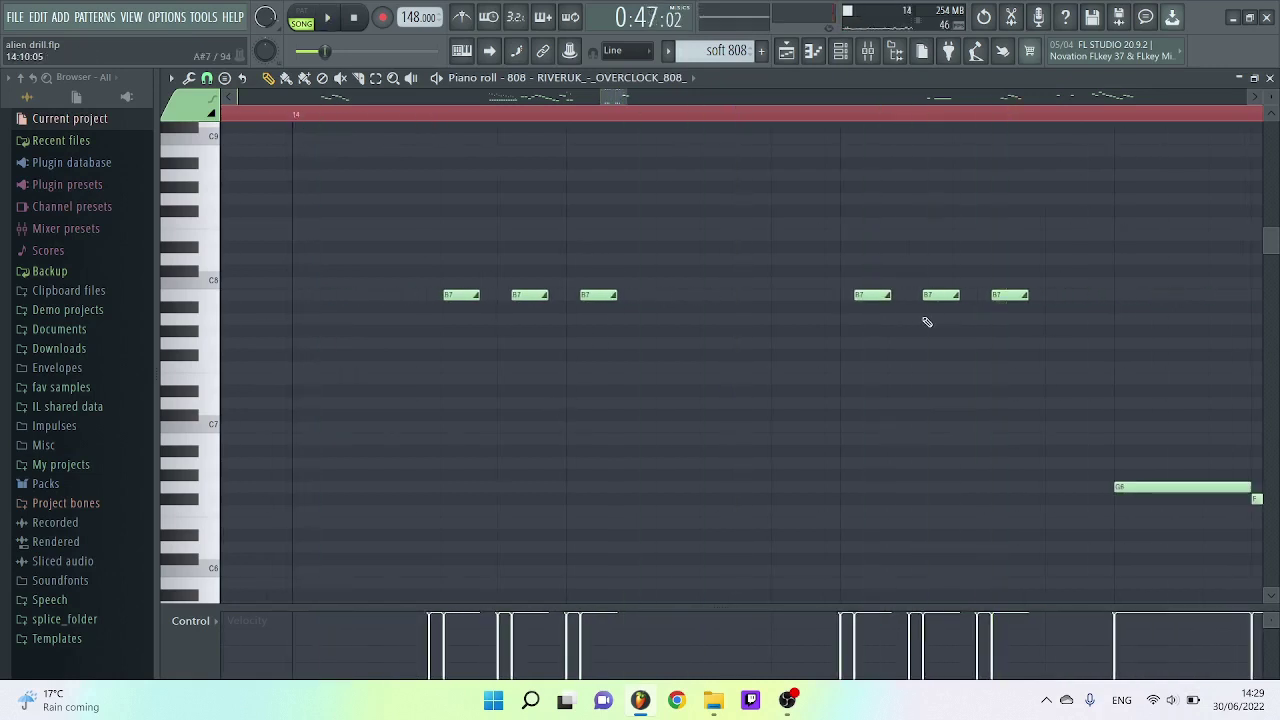
{"action": "scroll", "coordinate": [927, 322], "scroll_direction": "down", "scroll_amount": 5}
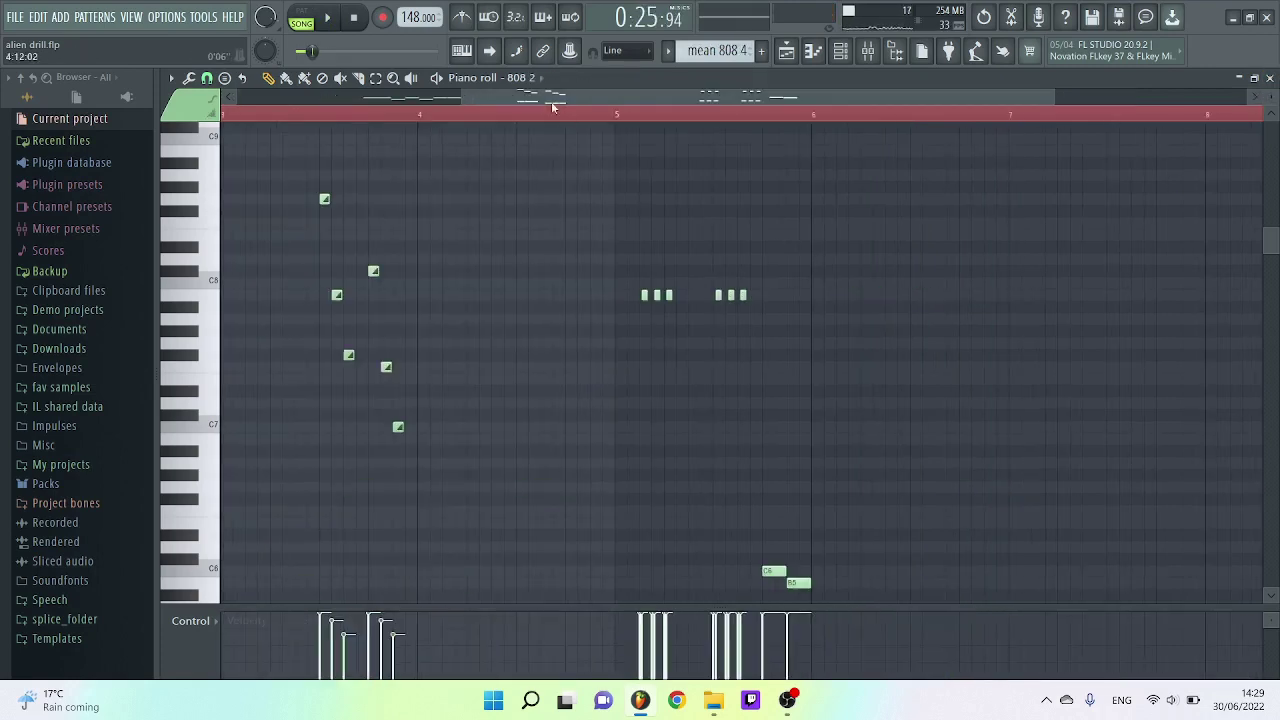
Step: Preview a low note and E5 on the keyboard, then play the 808 2 pattern
{"action": "left_click_drag", "start_coordinate": [551, 104], "coordinate": [460, 102]}
{"action": "scroll", "coordinate": [200, 485], "scroll_direction": "down", "scroll_amount": 4}
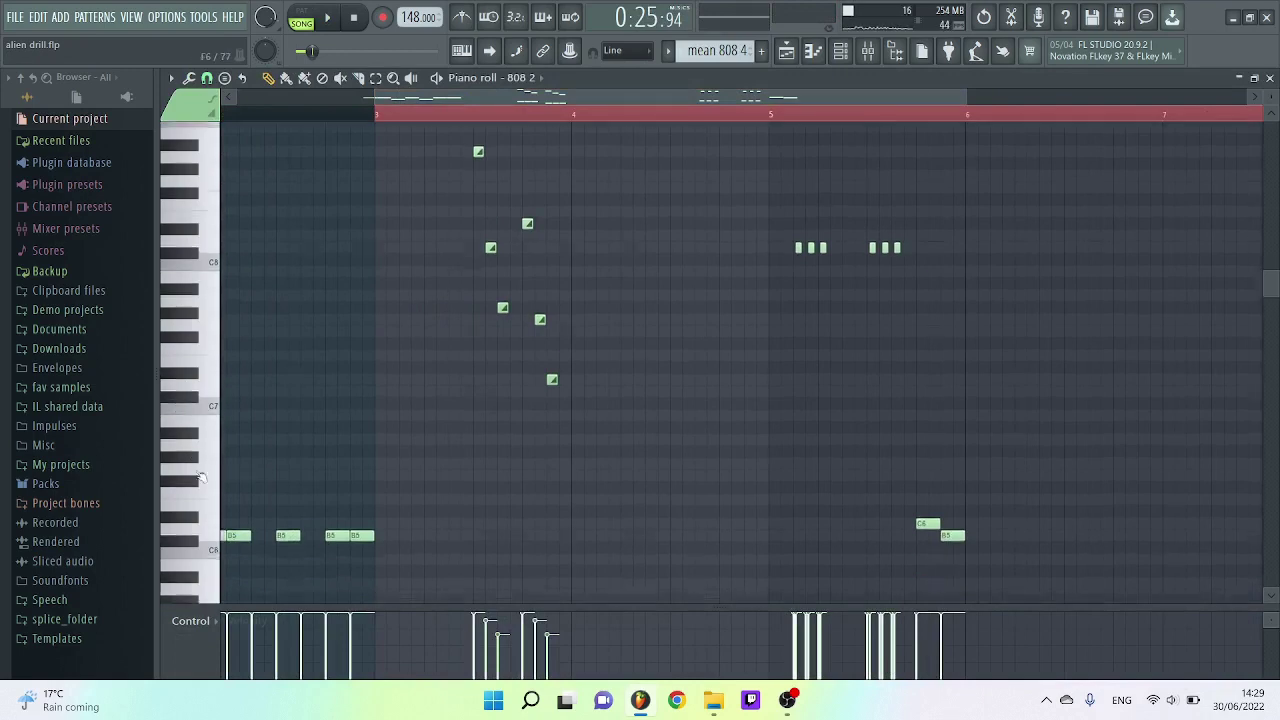
{"action": "left_click", "coordinate": [208, 479]}
{"action": "left_click", "coordinate": [252, 521]}
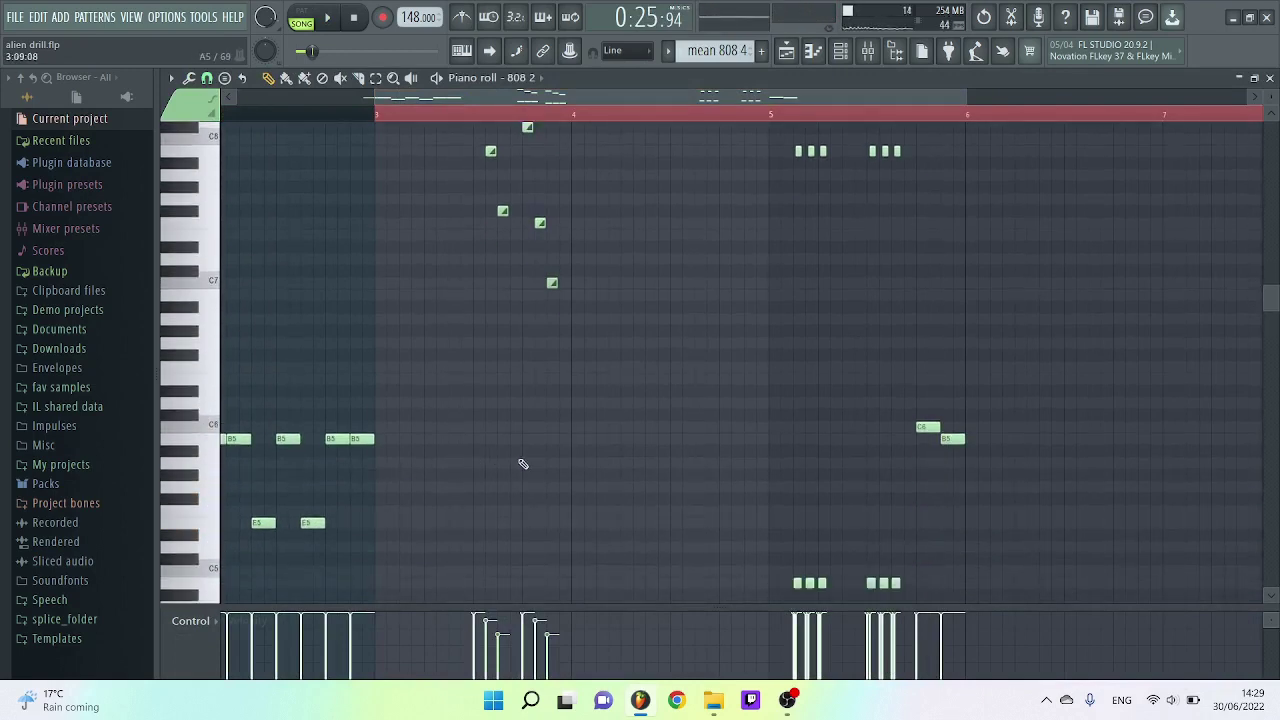
{"action": "key", "text": "space"}
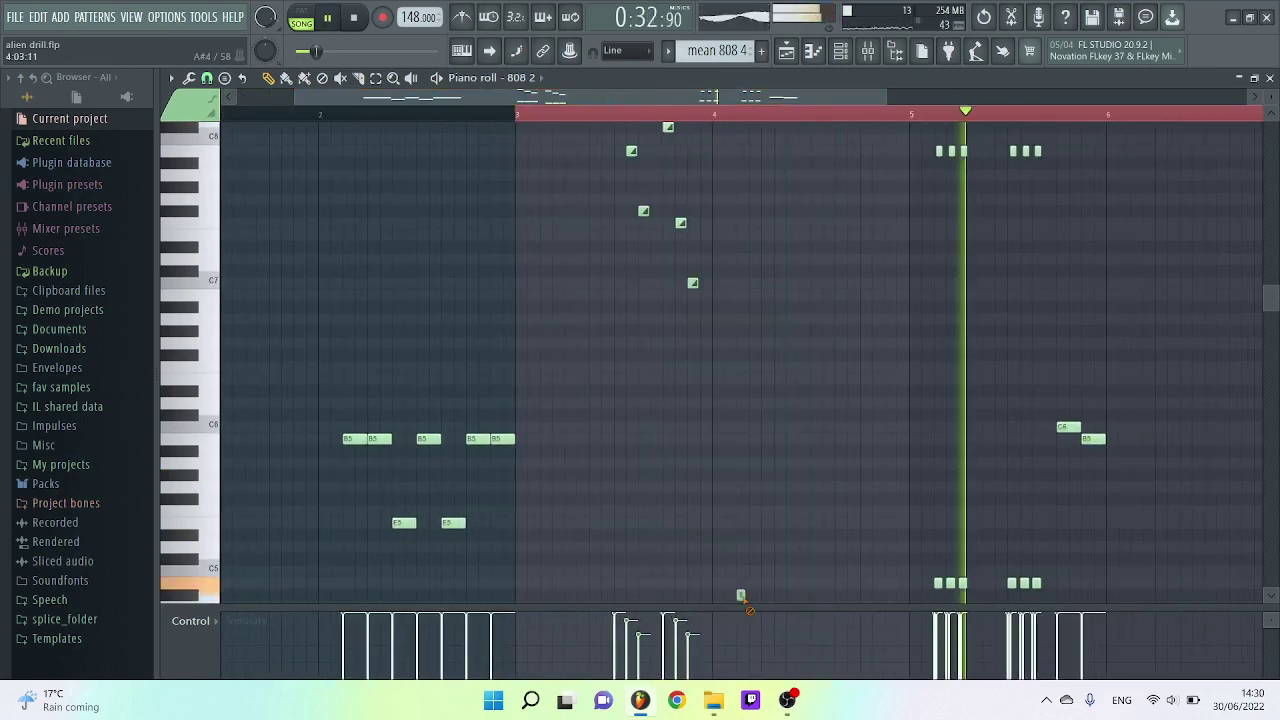
{"action": "key", "text": "space"}
Step: Hide the velocity lane to enlarge the grid around the G#4 and D4 notes
{"action": "left_click_drag", "start_coordinate": [740, 606], "coordinate": [740, 676]}
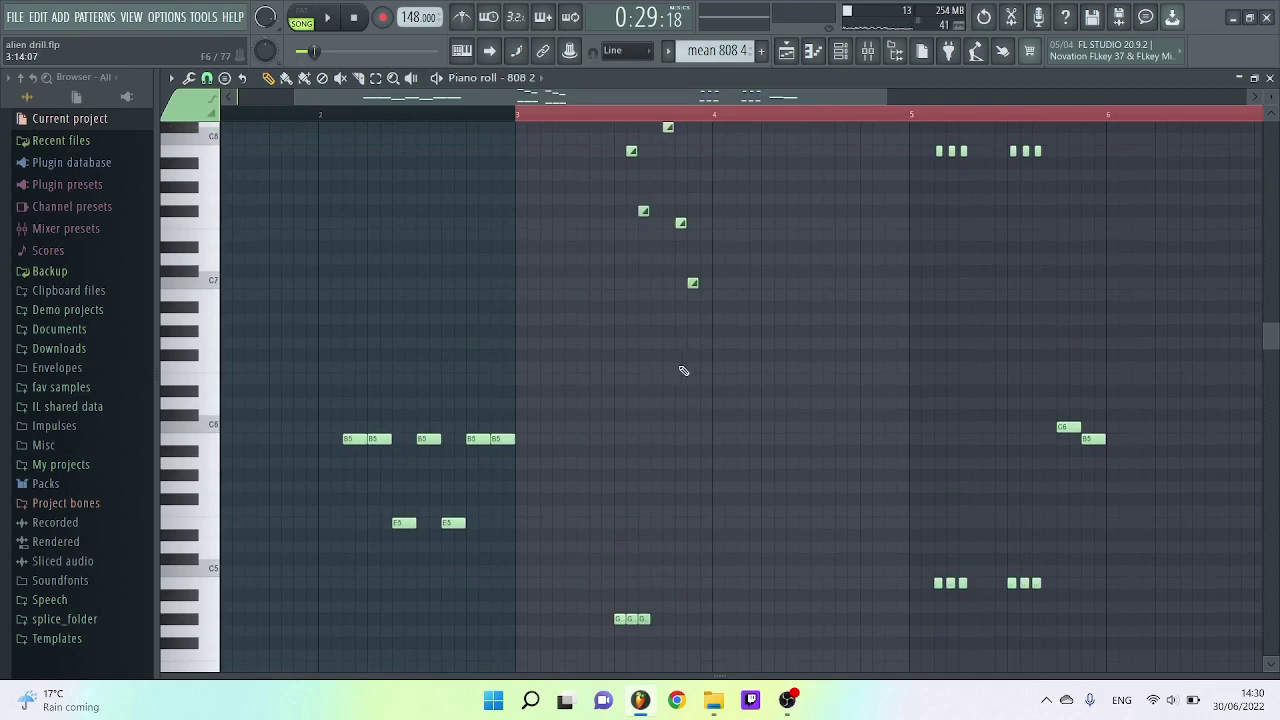
{"action": "scroll", "coordinate": [680, 370], "scroll_direction": "down", "scroll_amount": 5}
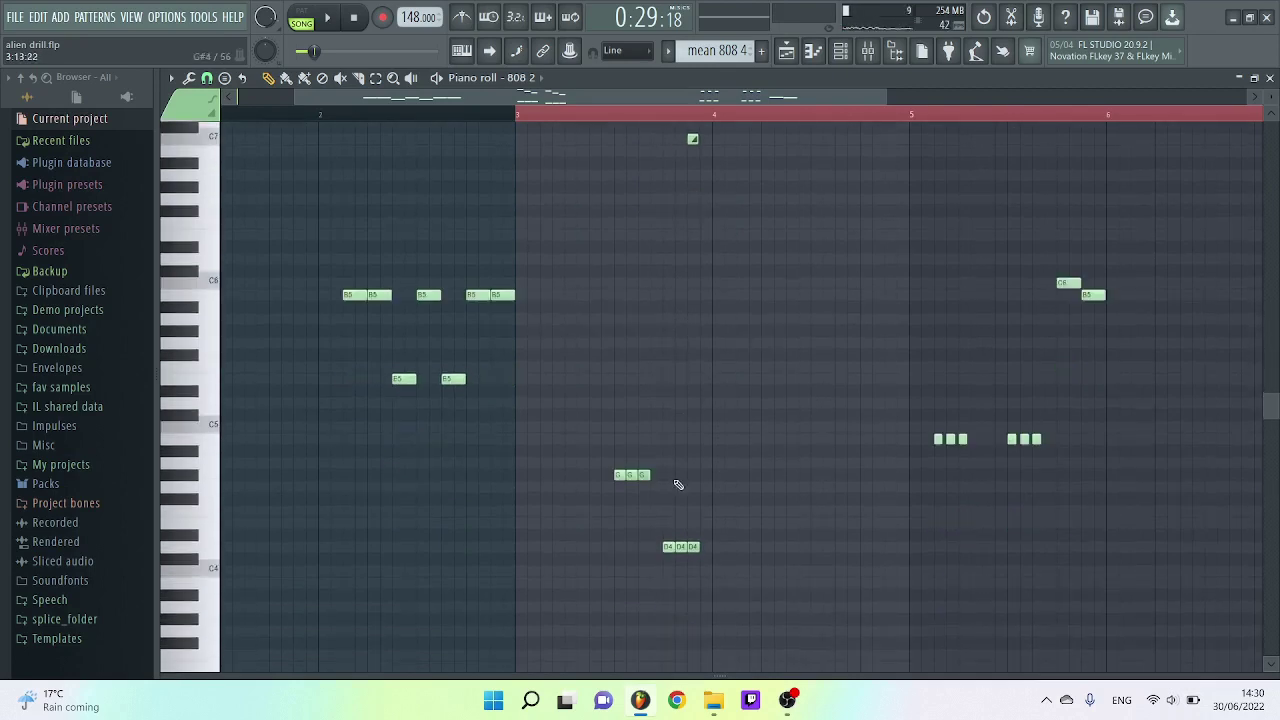
{"action": "scroll", "coordinate": [648, 497], "scroll_direction": "up", "scroll_amount": 1}
{"action": "scroll", "coordinate": [642, 497], "scroll_direction": "up", "scroll_amount": 4}
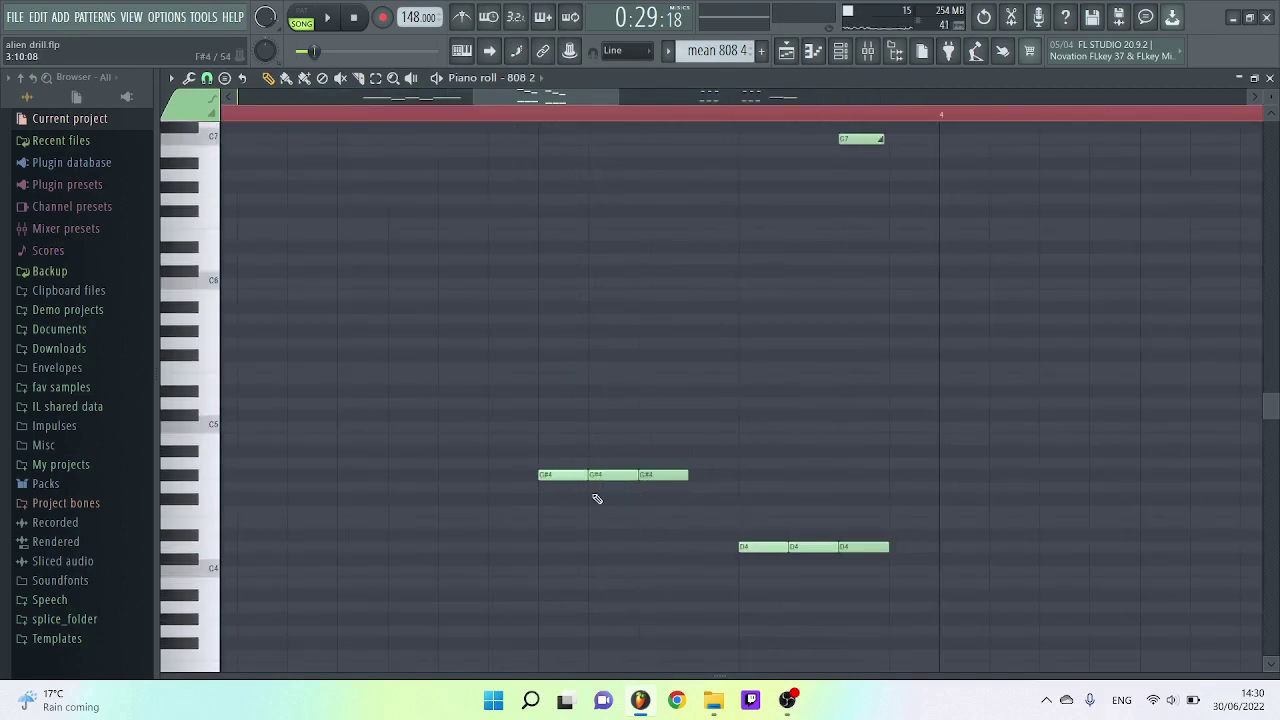
Step: Check the snap choices without changing them and reopen the Control velocity lane
{"action": "left_click", "coordinate": [206, 78]}
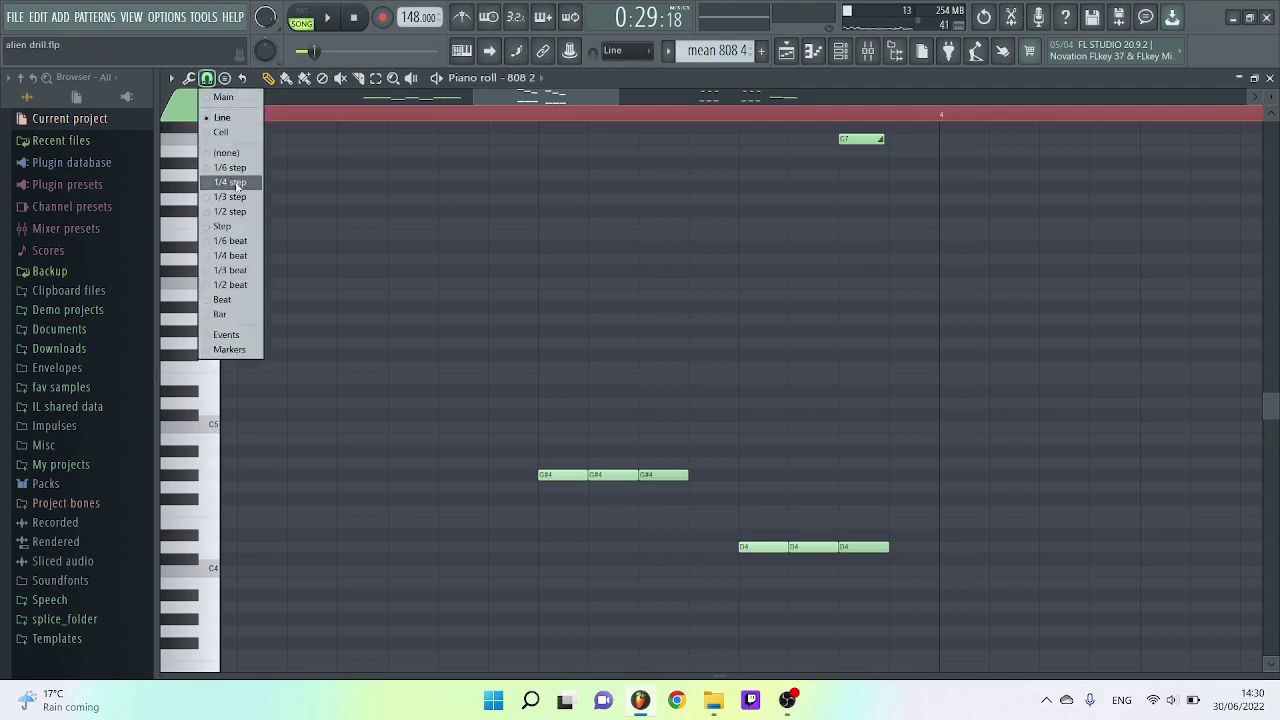
{"action": "left_click", "coordinate": [395, 231]}
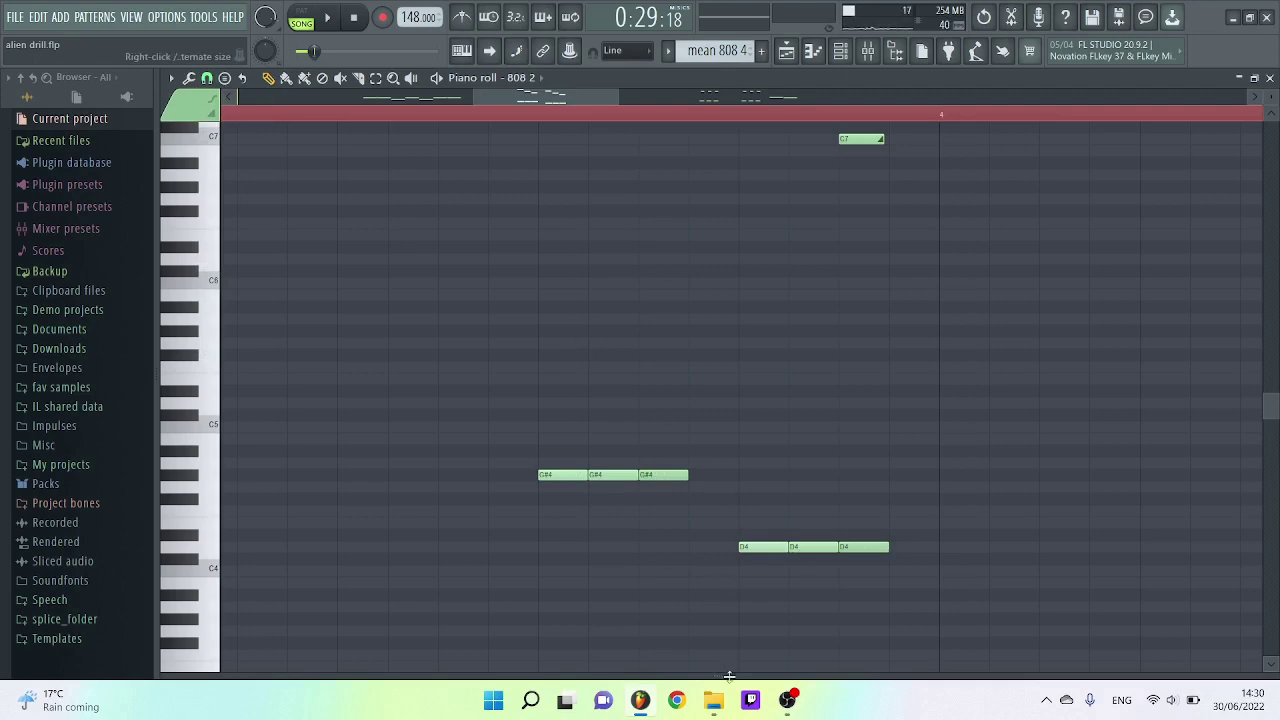
{"action": "left_click_drag", "start_coordinate": [727, 674], "coordinate": [710, 580]}
Step: Select the three G#4 and three D4 notes, then deselect them
{"action": "left_click_drag", "start_coordinate": [567, 467], "coordinate": [949, 537], "text": "ctrl"}
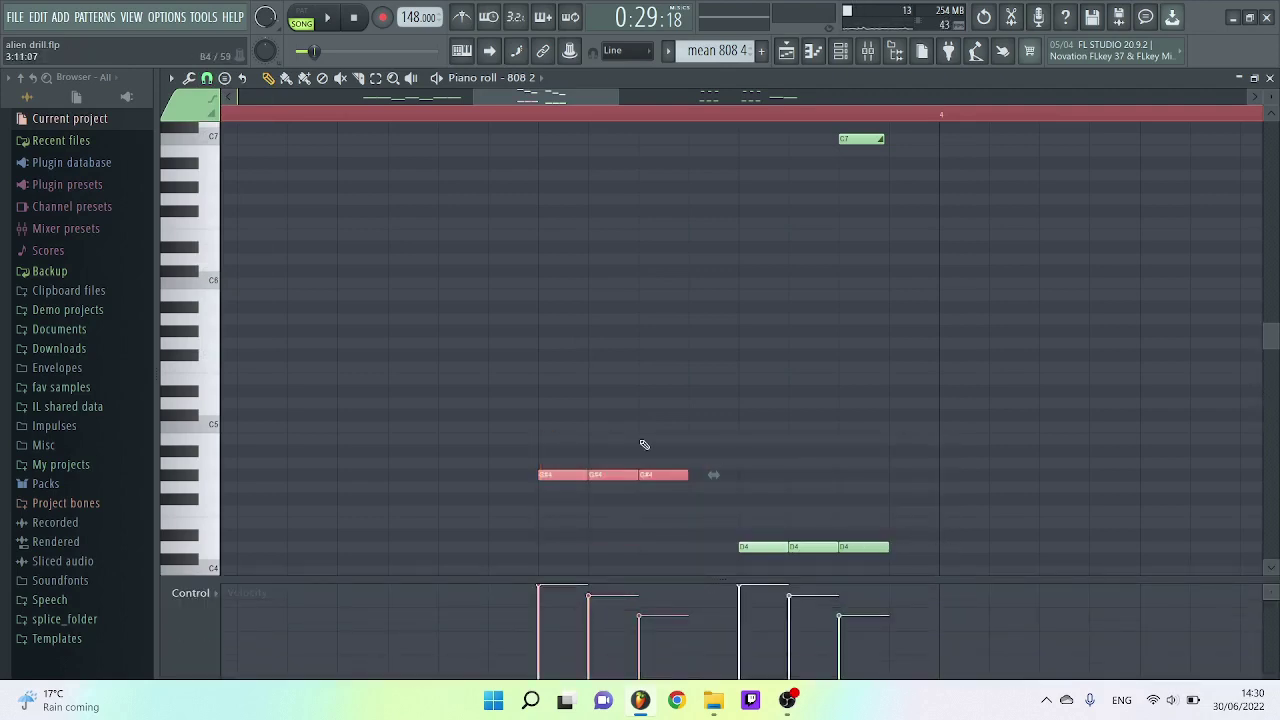
{"action": "left_click_drag", "start_coordinate": [474, 394], "coordinate": [1190, 595], "text": "ctrl"}
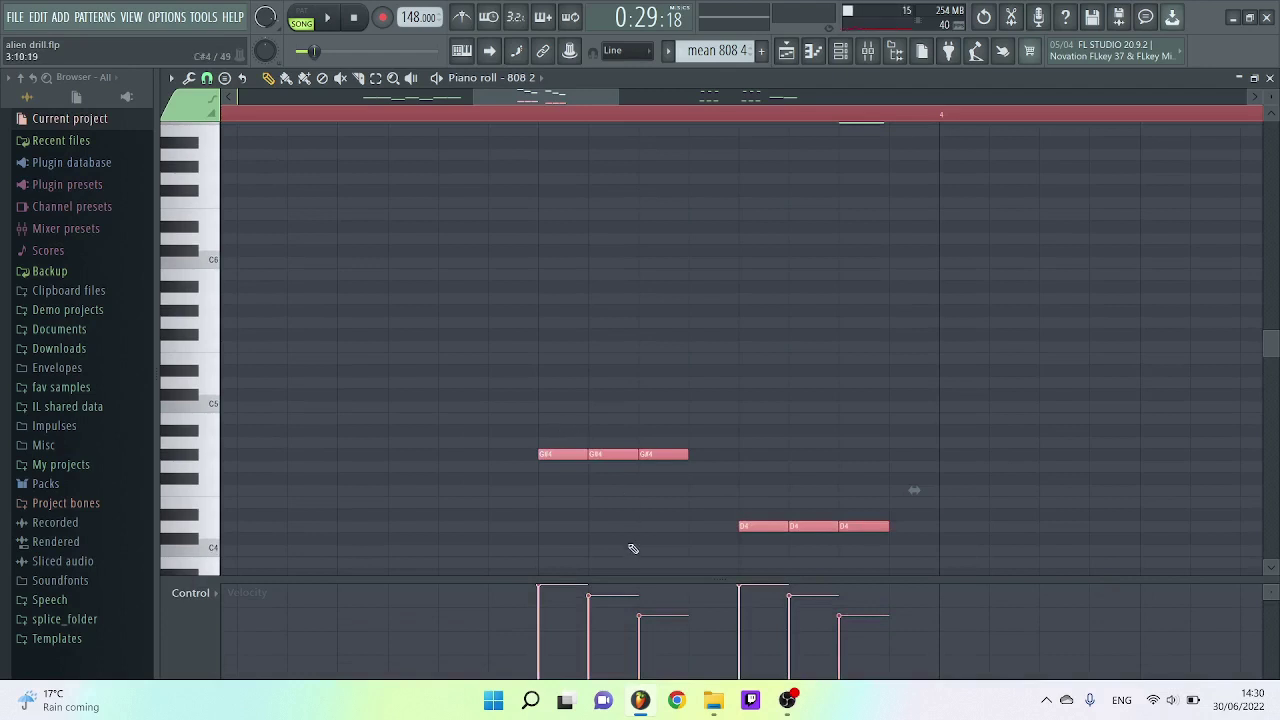
{"action": "left_click", "coordinate": [687, 553]}
{"action": "scroll", "coordinate": [740, 520], "scroll_direction": "up", "scroll_amount": 10}
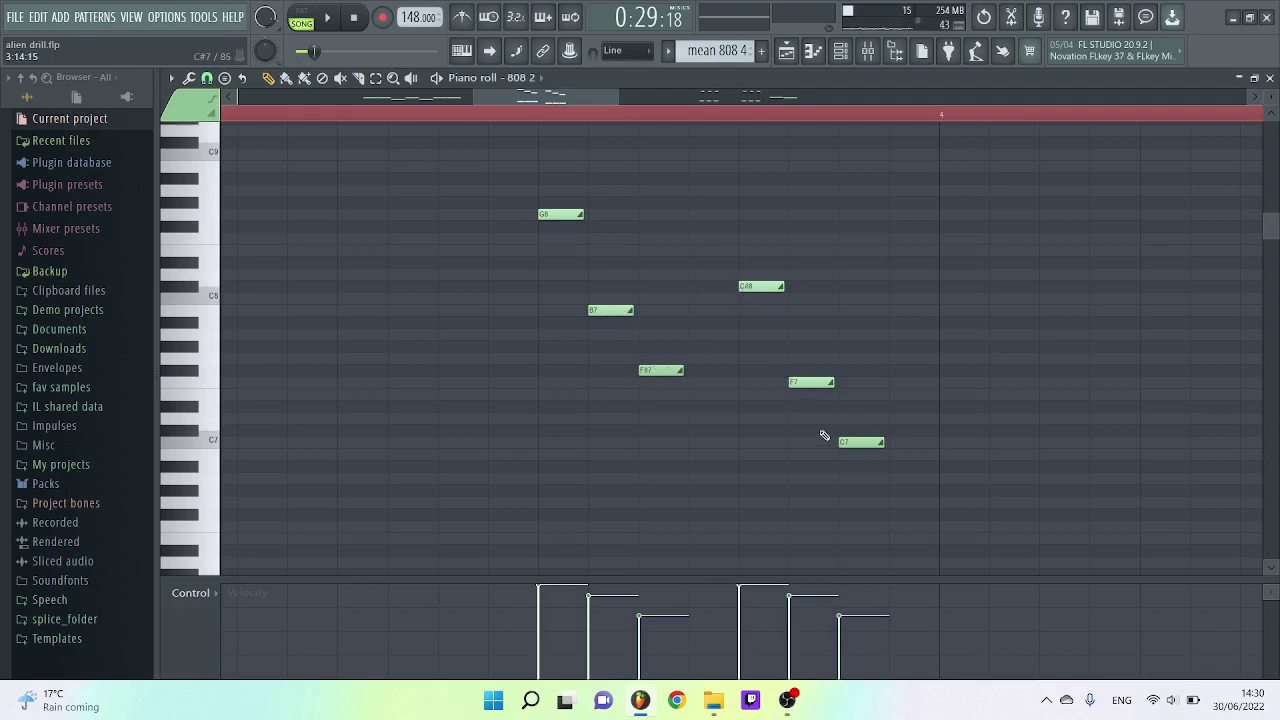
Step: Briefly play and stop the 808 2 pattern
{"action": "scroll", "coordinate": [824, 435], "scroll_direction": "down", "scroll_amount": 2}
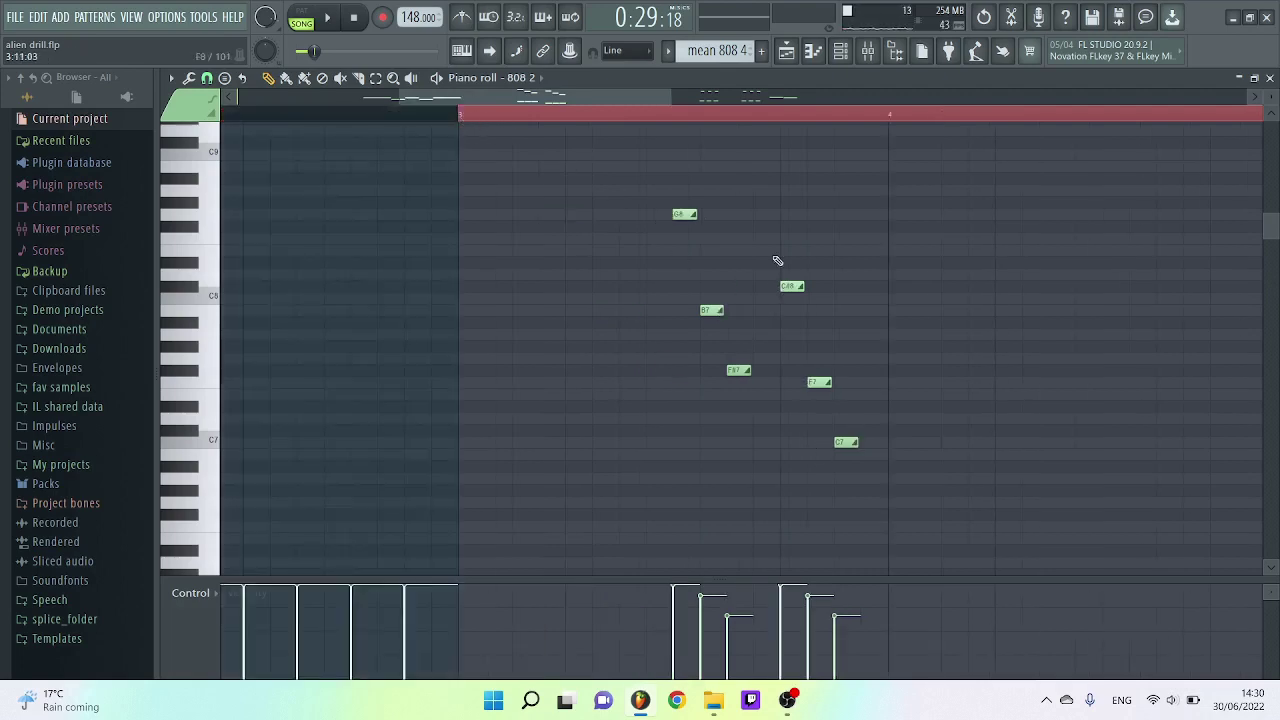
{"action": "key", "text": "space"}
{"action": "scroll", "coordinate": [915, 328], "scroll_direction": "down", "scroll_amount": 2}
{"action": "key", "text": "space"}
Step: Play the 808 2 pattern from bar 5 through the B7 triplets and C6-to-B5 pair
{"action": "scroll", "coordinate": [980, 350], "scroll_direction": "down", "scroll_amount": 2}
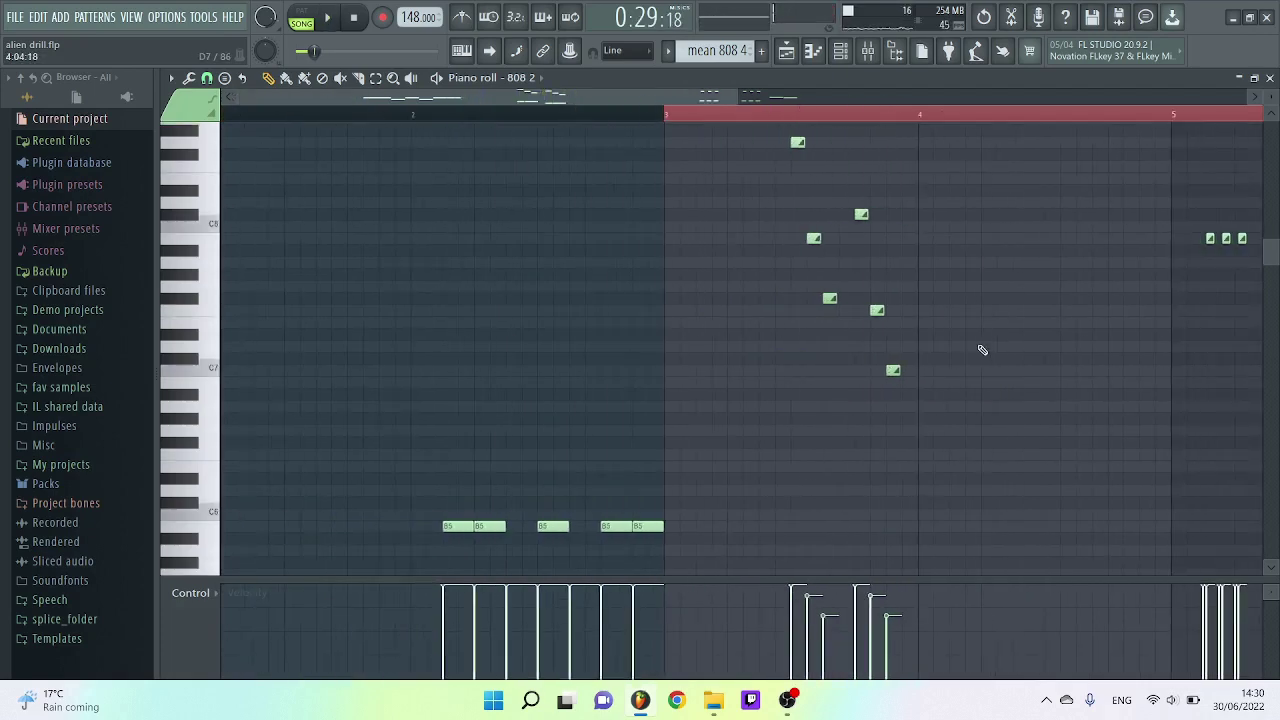
{"action": "scroll", "coordinate": [985, 350], "scroll_direction": "down", "scroll_amount": 2}
{"action": "scroll", "coordinate": [913, 299], "scroll_direction": "up", "scroll_amount": 3}
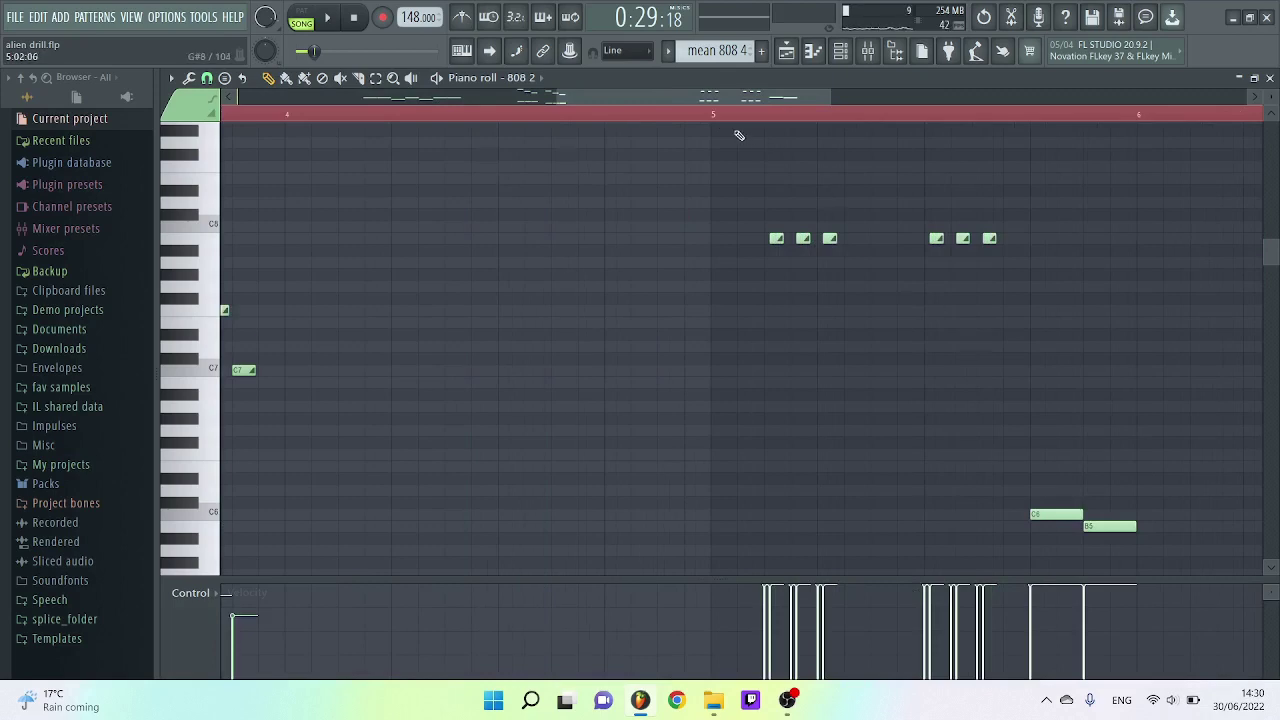
{"action": "left_click", "coordinate": [713, 117]}
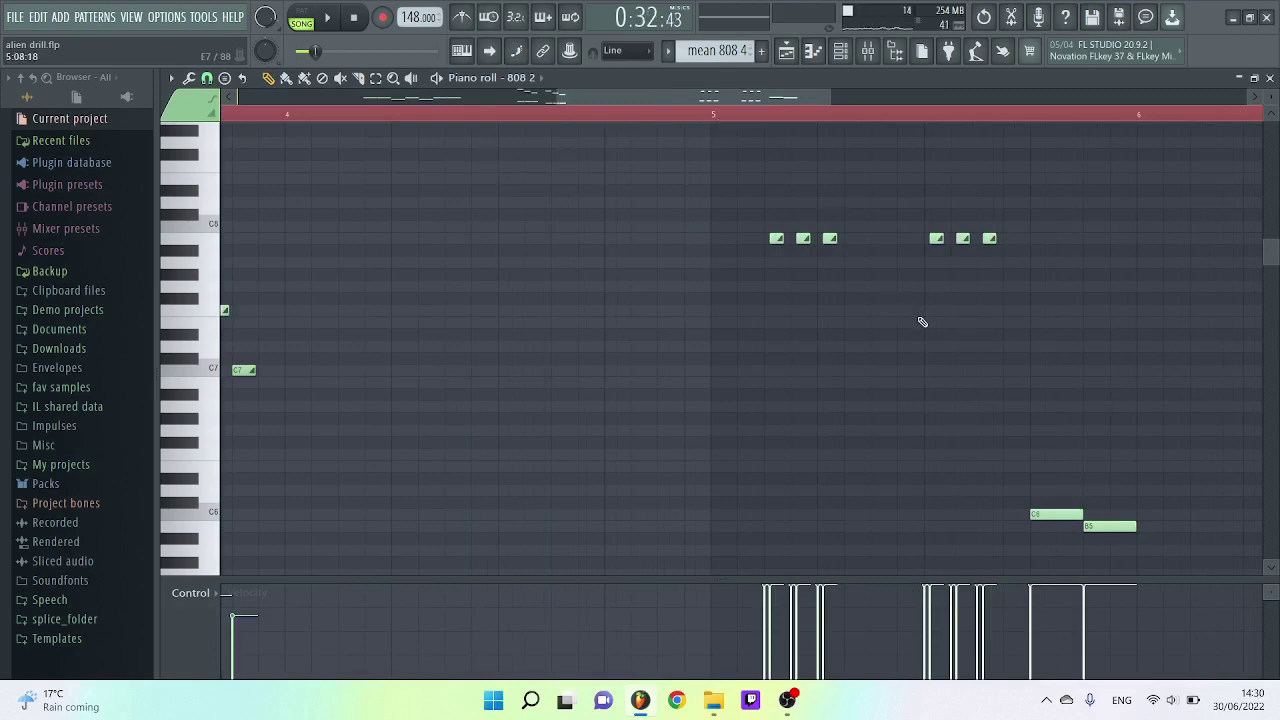
{"action": "scroll", "coordinate": [922, 322], "scroll_direction": "down", "scroll_amount": 1}
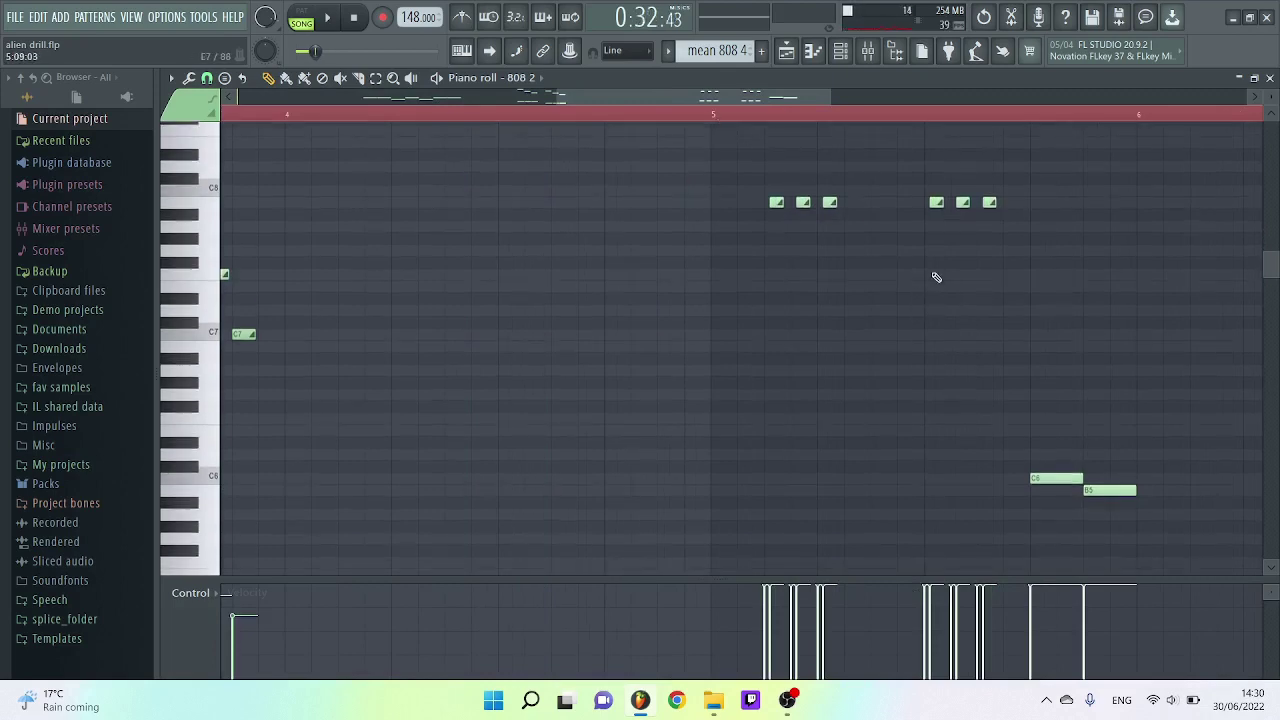
{"action": "key", "text": "space"}
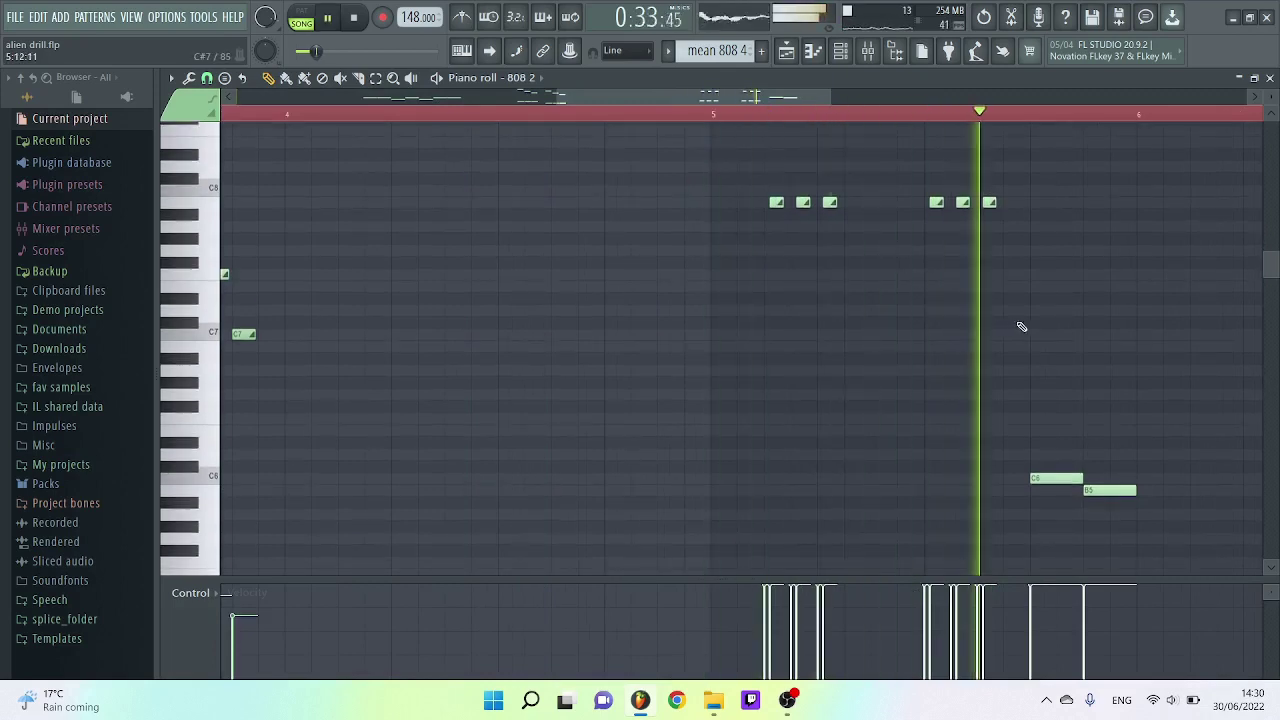
{"action": "key", "text": "space"}
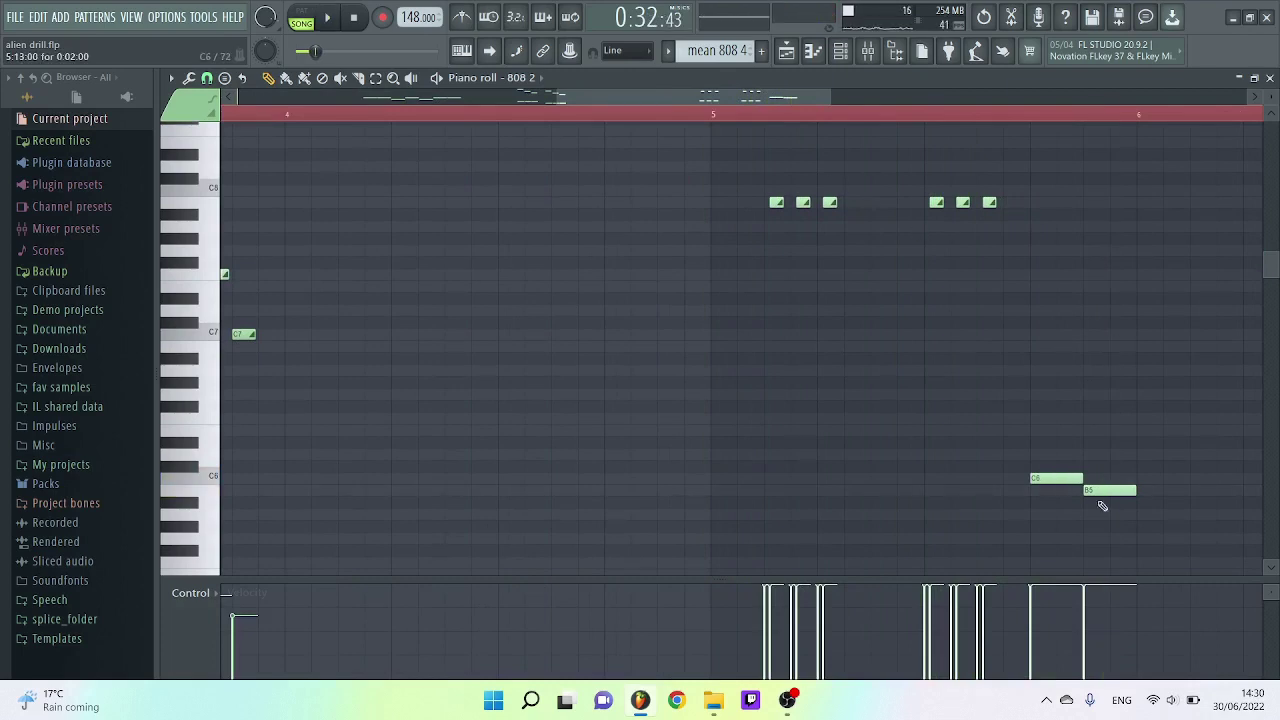
Step: Show the ranomd 808 pattern's descending G6-to-G5 notes in the piano roll
{"action": "left_click", "coordinate": [1269, 77]}
{"action": "key", "text": "F7"}
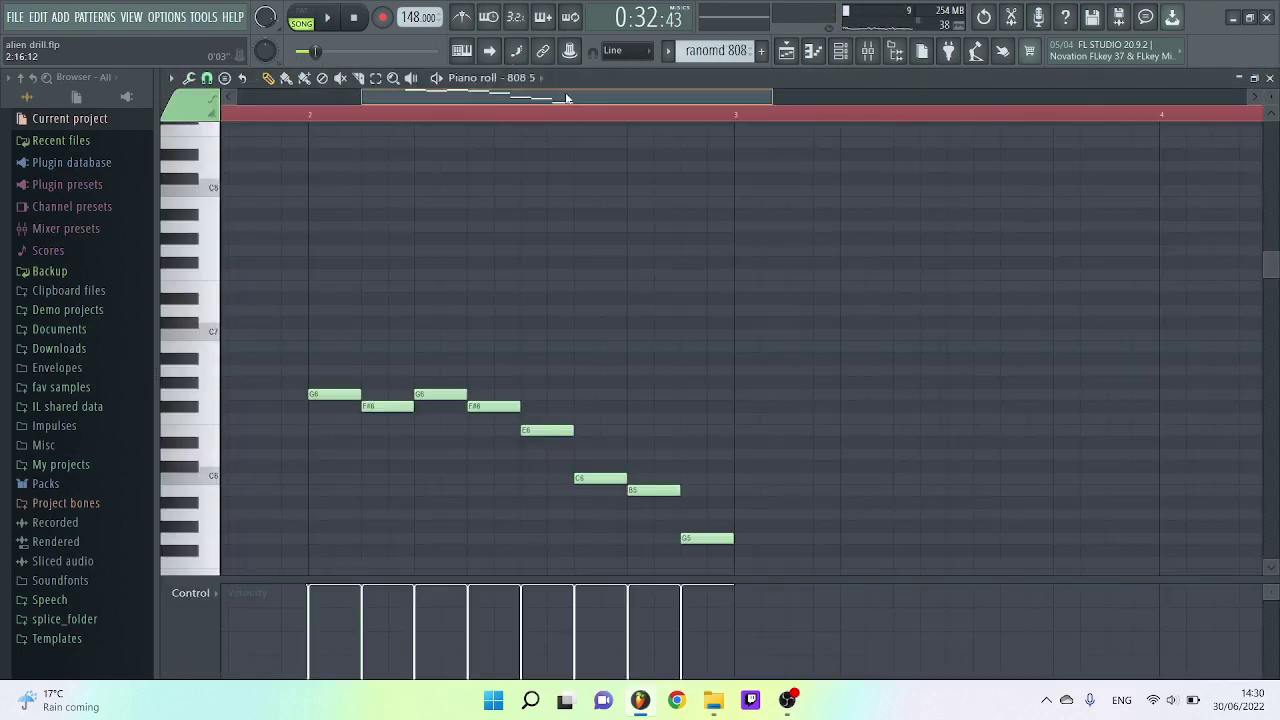
{"action": "left_click_drag", "start_coordinate": [565, 97], "coordinate": [522, 98]}
{"action": "scroll", "coordinate": [700, 250], "scroll_direction": "down", "scroll_amount": 1}
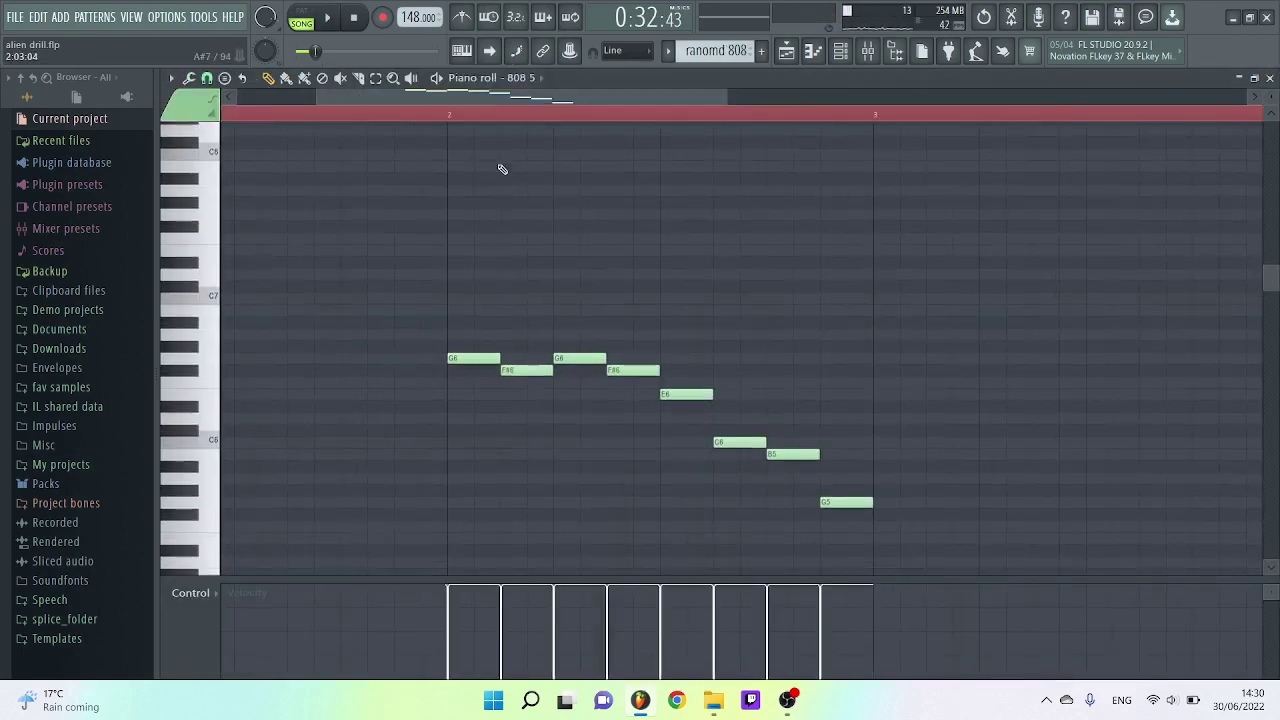
Step: Play the ranomd 808 pattern from a chosen start position and stop
{"action": "left_click", "coordinate": [450, 118]}
{"action": "key", "text": "space"}
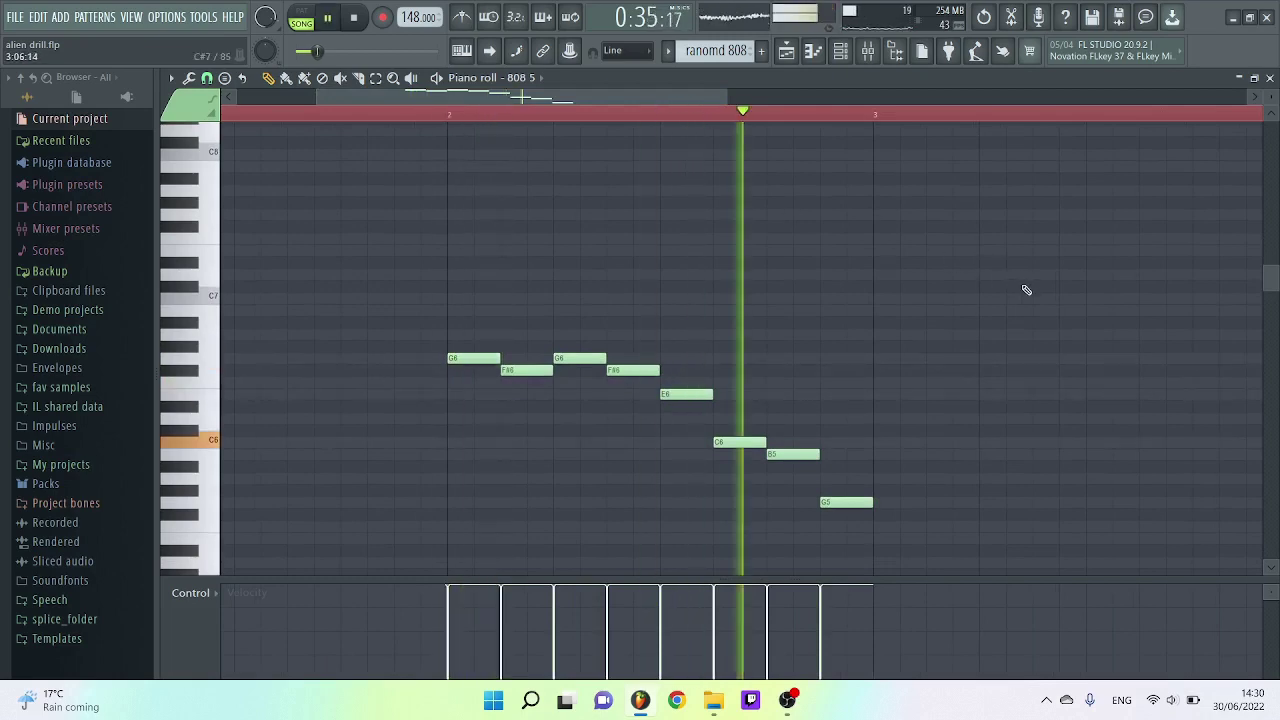
{"action": "key", "text": "space"}
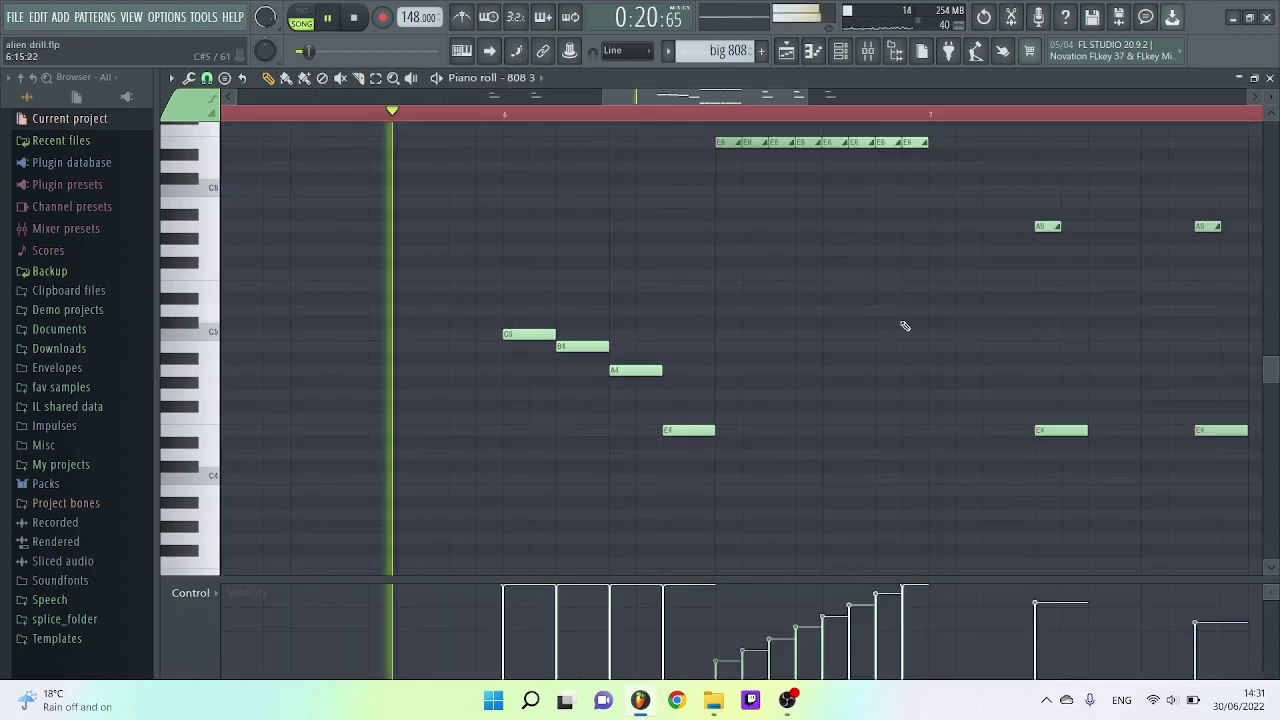
Step: Preview pitches sliding from C5 down to G4 and set playback to start at bar 6
{"action": "key", "text": "space"}
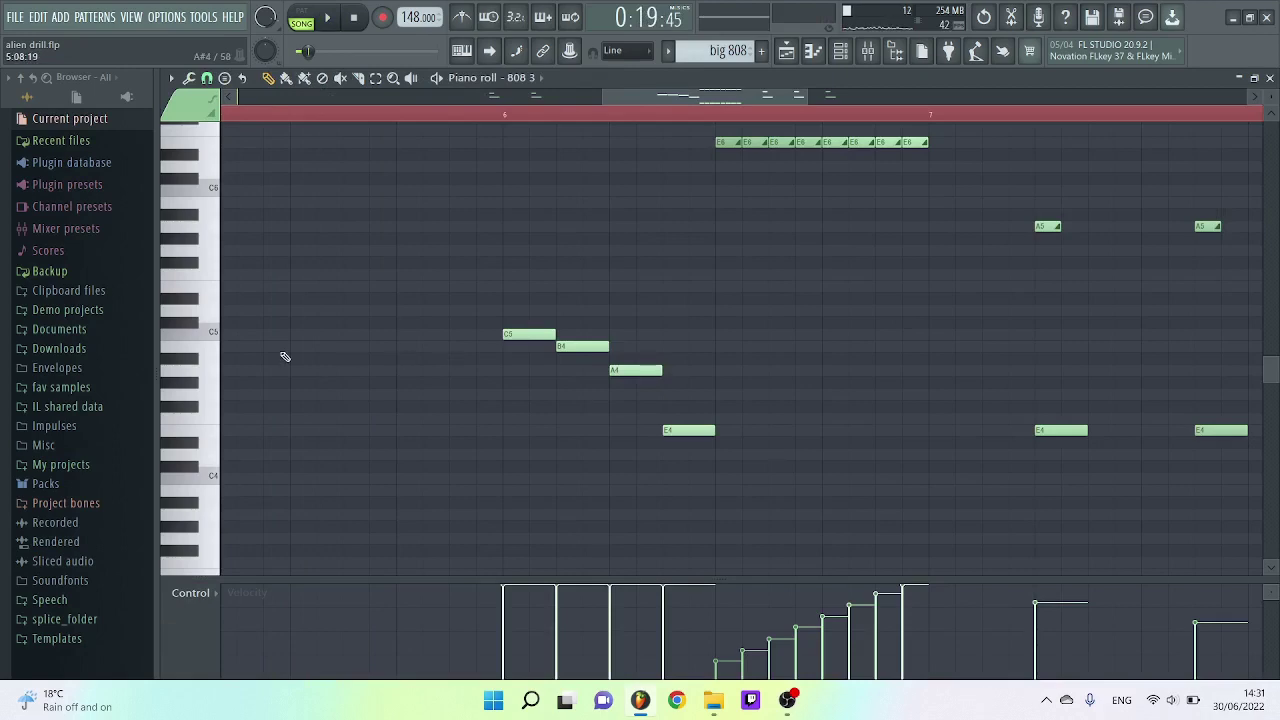
{"action": "left_click", "coordinate": [213, 338]}
{"action": "left_click_drag", "start_coordinate": [213, 342], "coordinate": [218, 392]}
{"action": "left_click", "coordinate": [508, 116]}
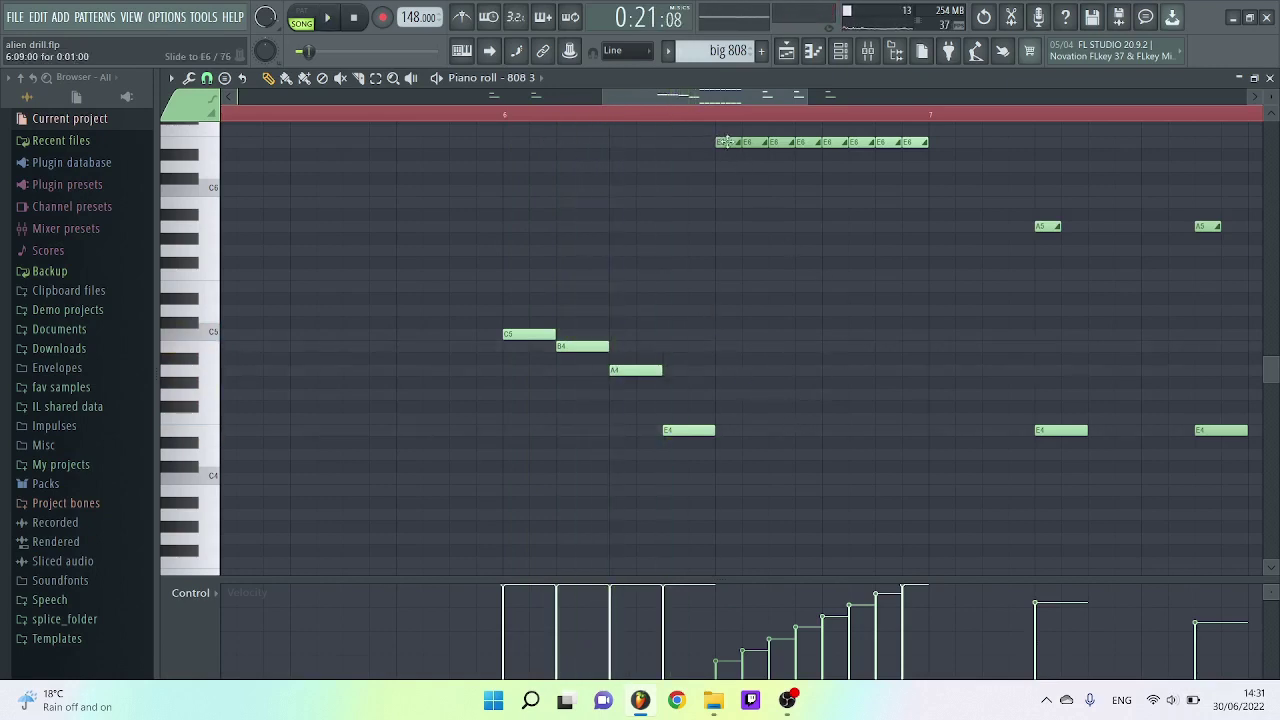
Step: Transpose the E6 slide run to A2, preview that note, then drag the run back up
{"action": "key", "text": "ctrl+z"}
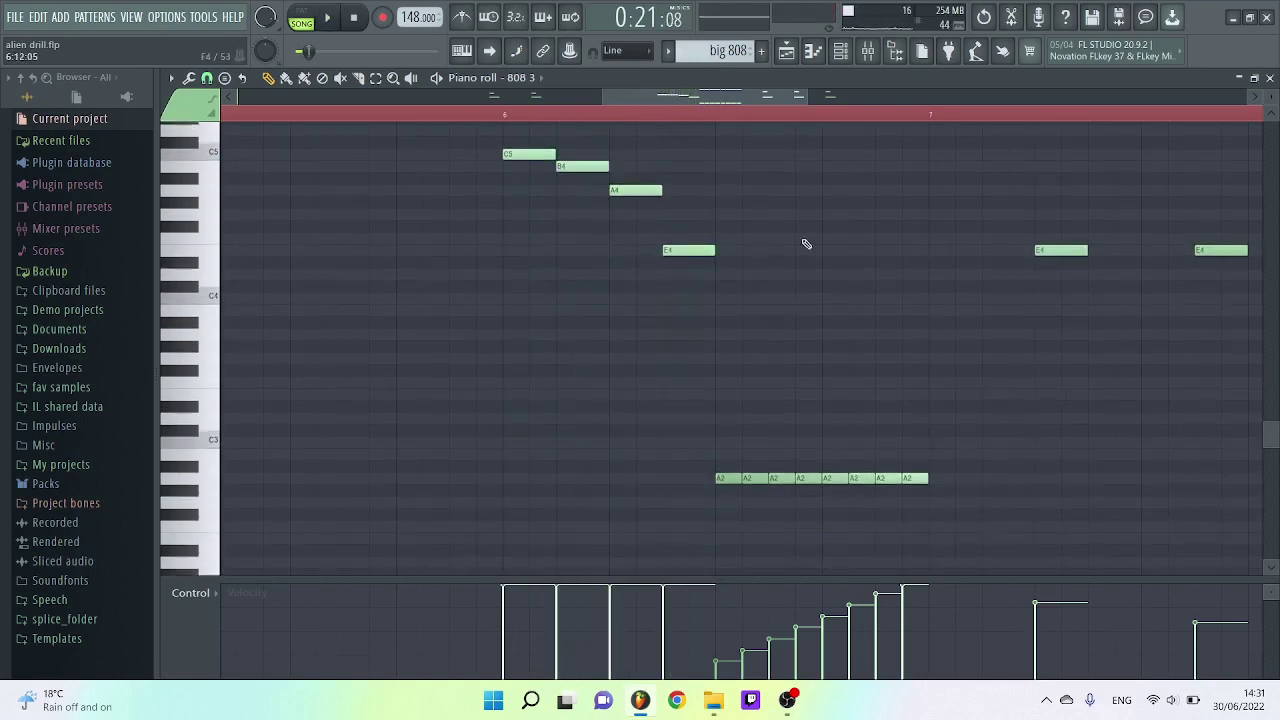
{"action": "scroll", "coordinate": [770, 480], "scroll_direction": "up", "scroll_amount": 4, "text": "ctrl"}
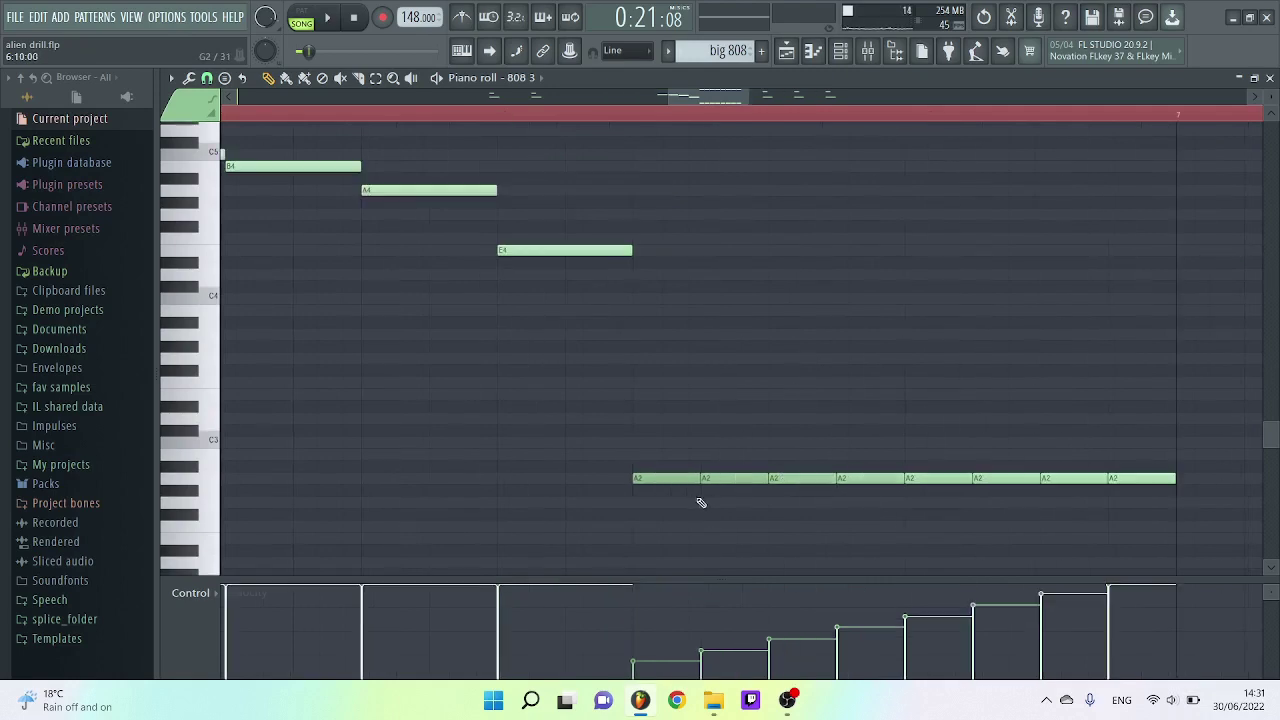
{"action": "left_click", "coordinate": [218, 485]}
{"action": "left_click_drag", "start_coordinate": [853, 490], "coordinate": [853, 221]}
{"action": "scroll", "coordinate": [640, 283], "scroll_direction": "up", "scroll_amount": 1}
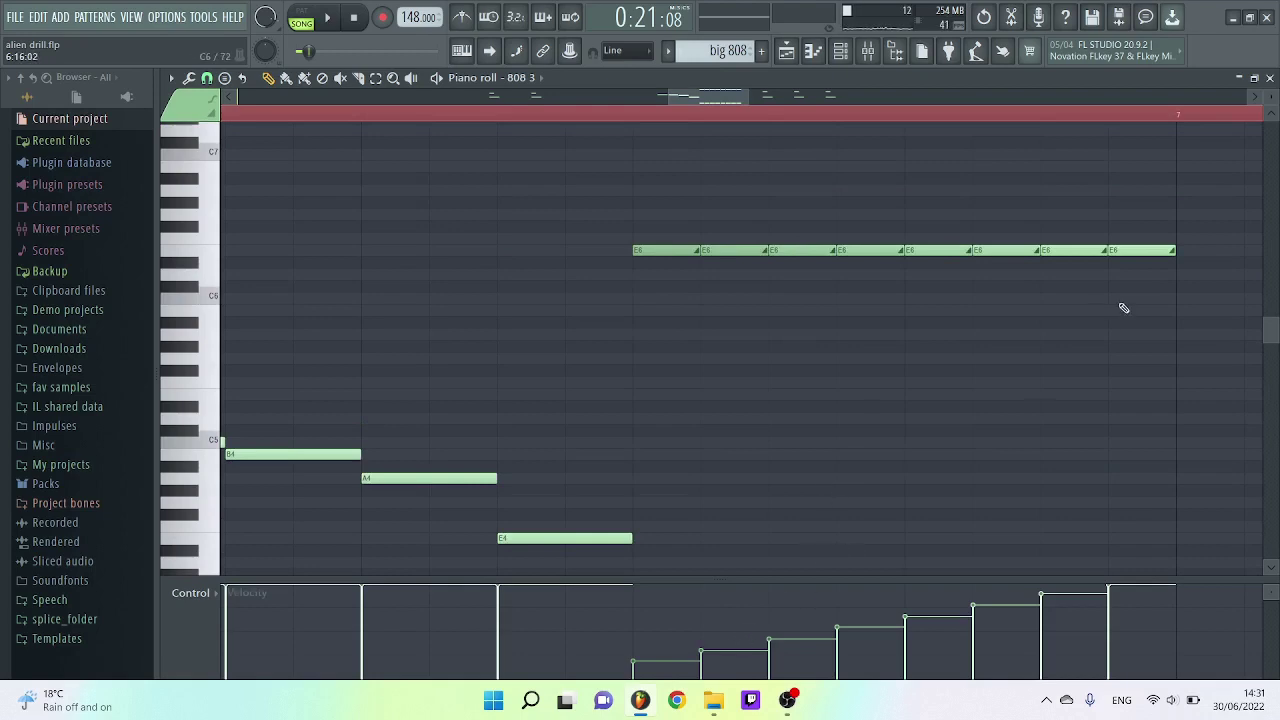
{"action": "scroll", "coordinate": [1124, 308], "scroll_direction": "down", "scroll_amount": 4}
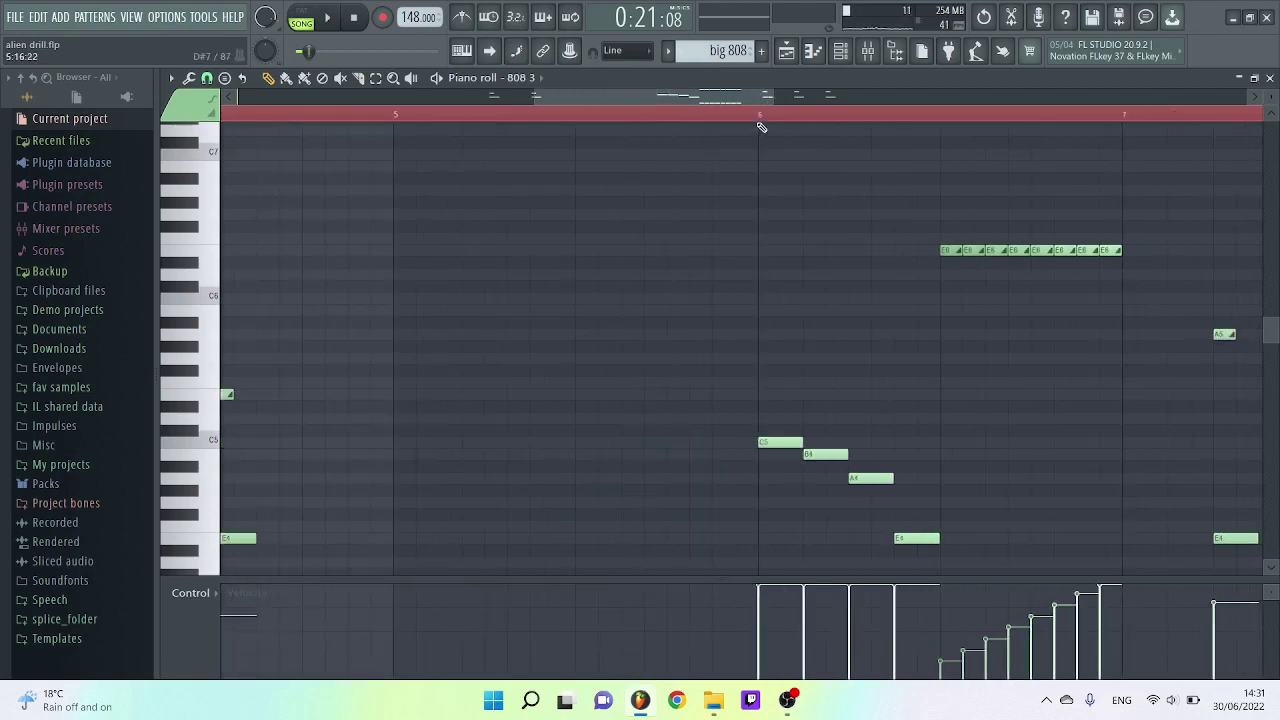
Step: Play the big 808 pattern from bar 6 and stop
{"action": "key", "text": "space"}
{"action": "scroll", "coordinate": [1009, 337], "scroll_direction": "down", "scroll_amount": 3}
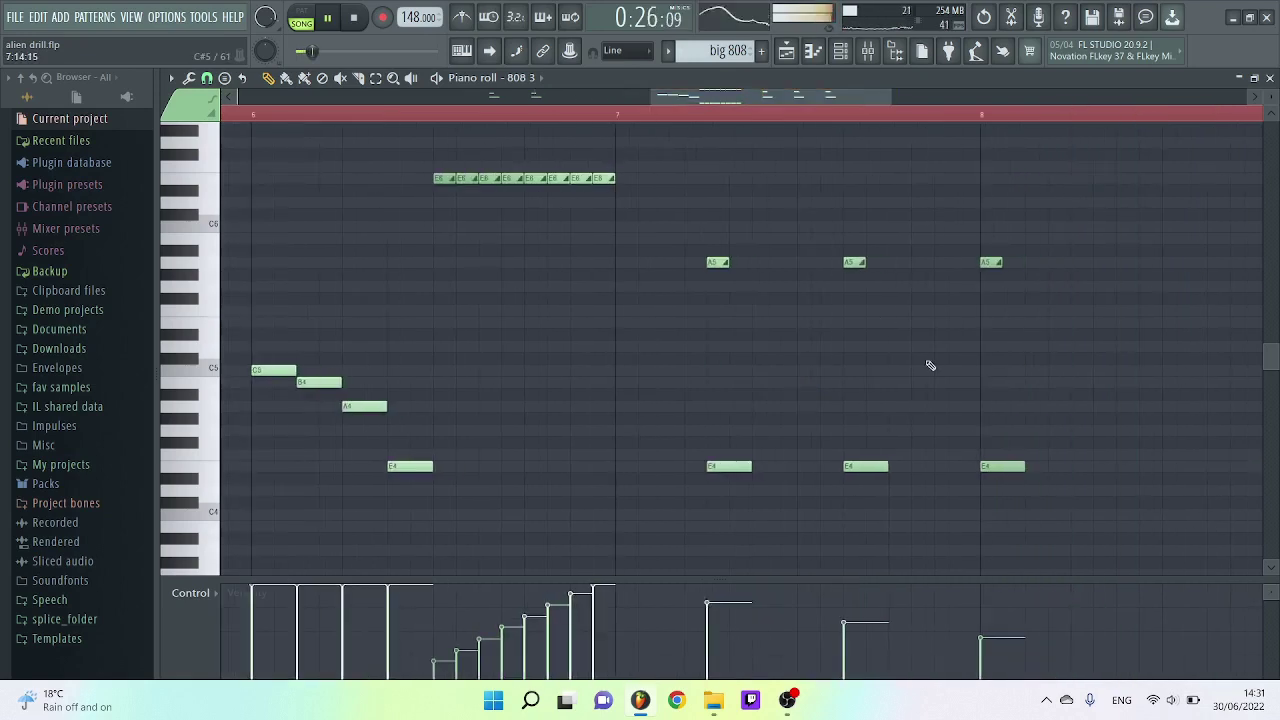
{"action": "scroll", "coordinate": [915, 362], "scroll_direction": "down", "scroll_amount": 3}
{"action": "key", "text": "space"}
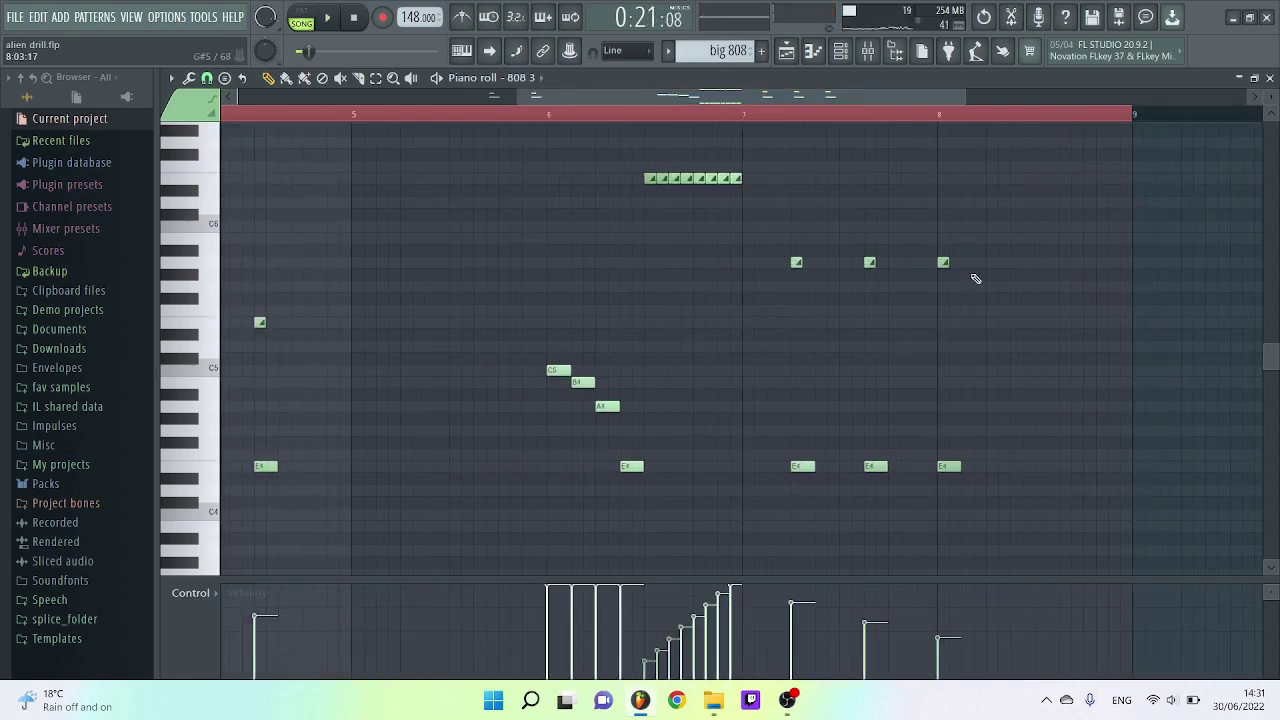
{"action": "scroll", "coordinate": [930, 342], "scroll_direction": "down", "scroll_amount": 2}
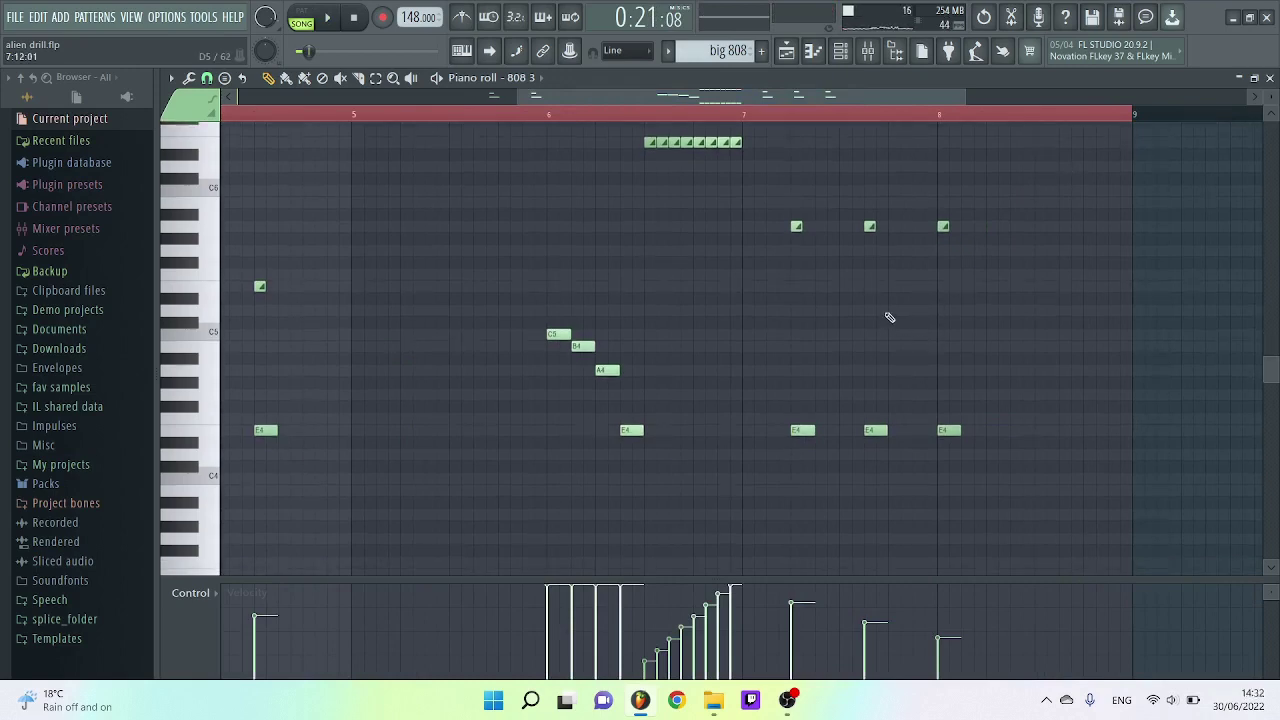
Step: Return to the playlist, unmute Track 14's growl vocals and play from bar 17
{"action": "key", "text": "F5"}
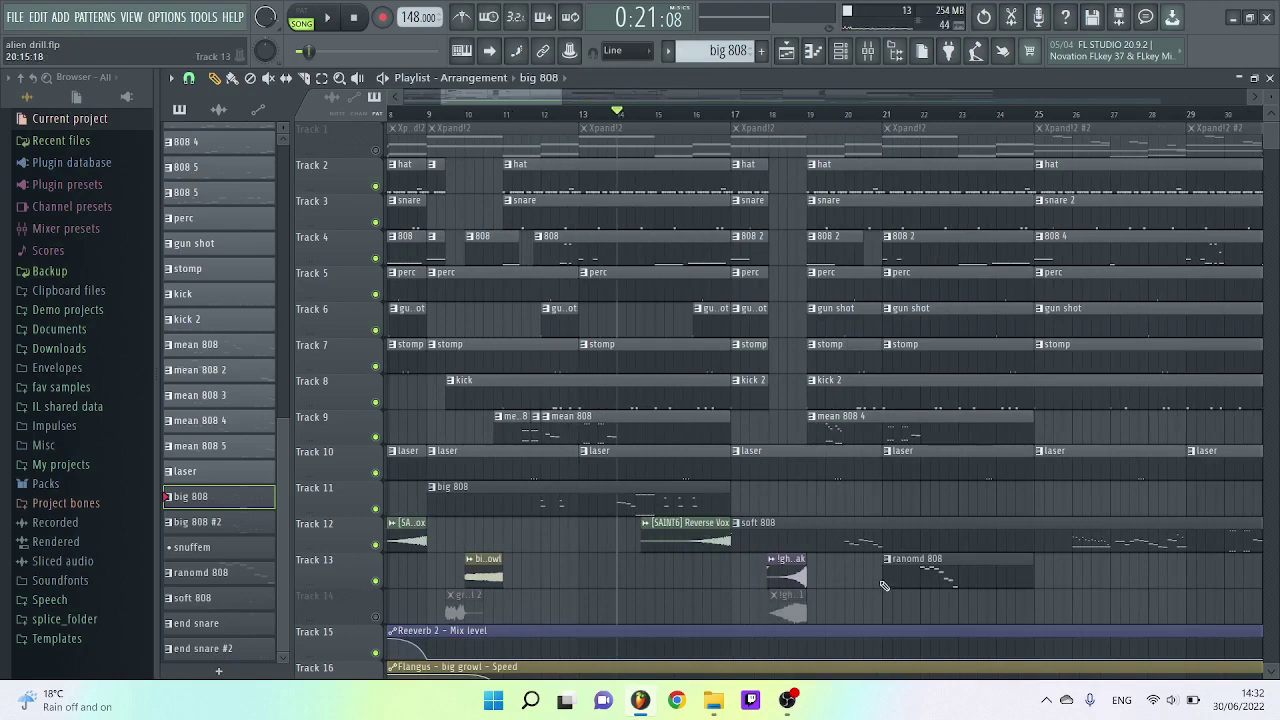
{"action": "left_click", "coordinate": [376, 617]}
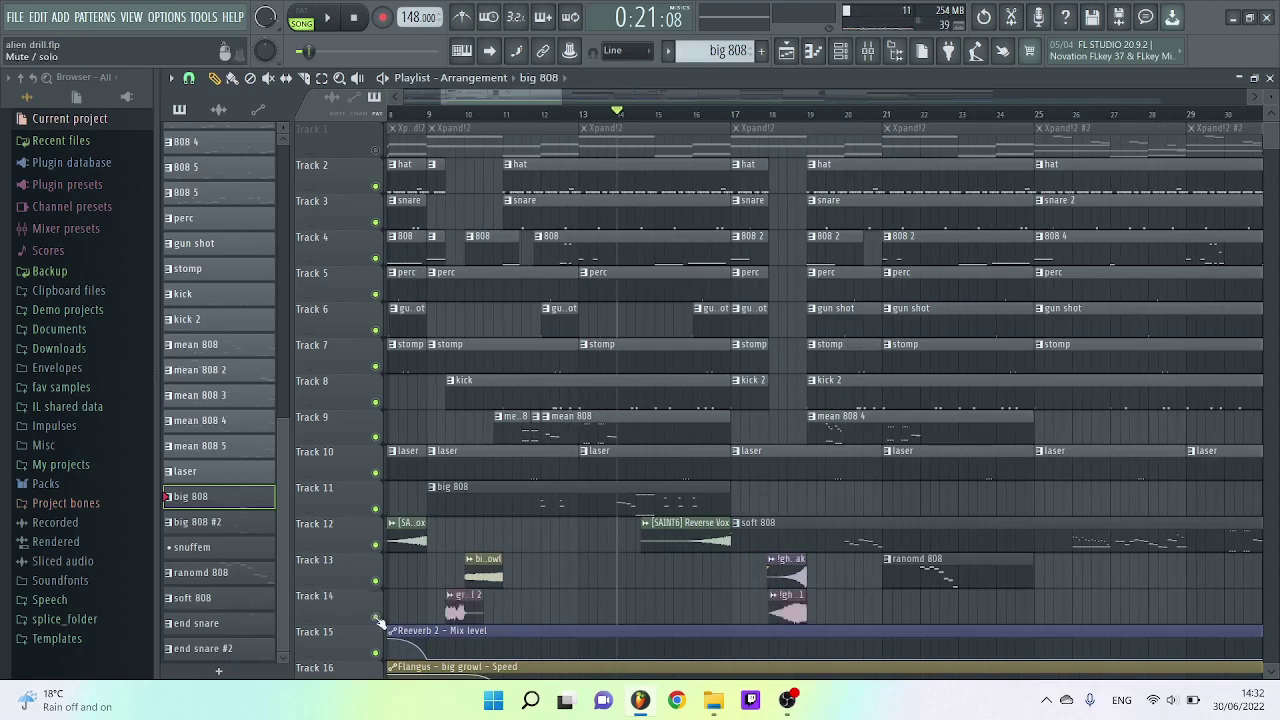
{"action": "left_click", "coordinate": [734, 114]}
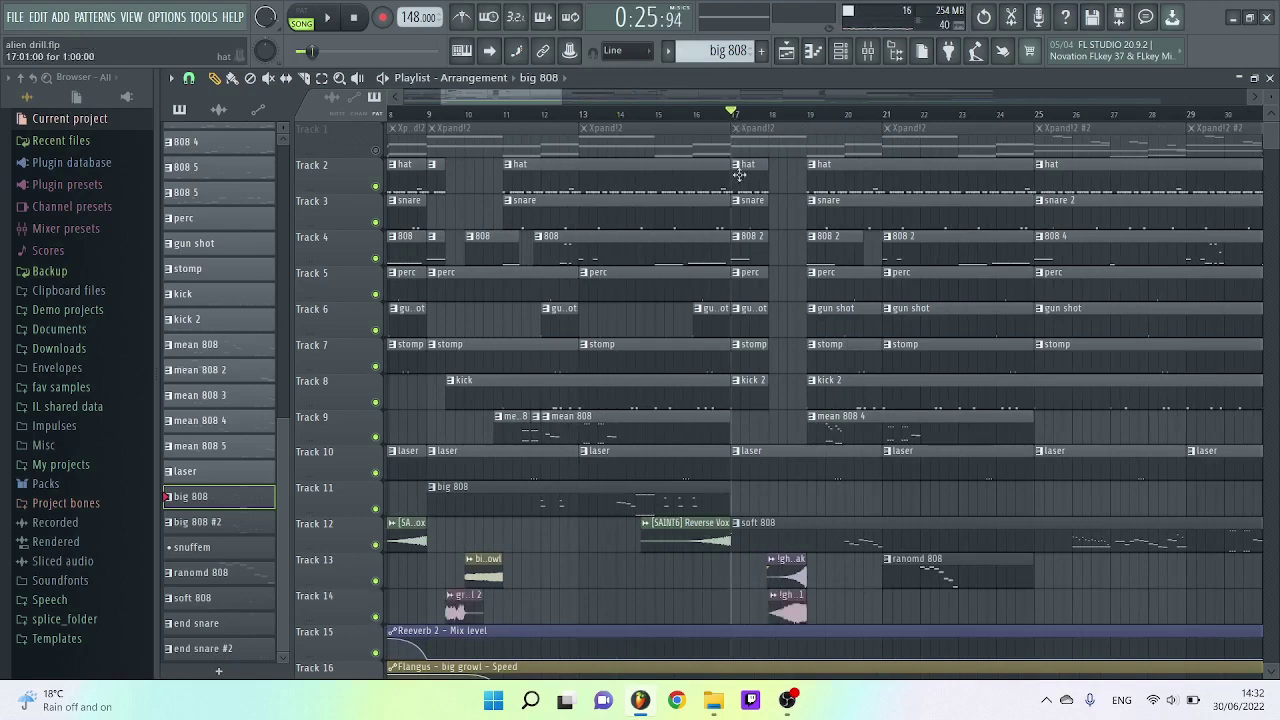
{"action": "key", "text": "space"}
{"action": "scroll", "coordinate": [828, 585], "scroll_direction": "up", "scroll_amount": 3}
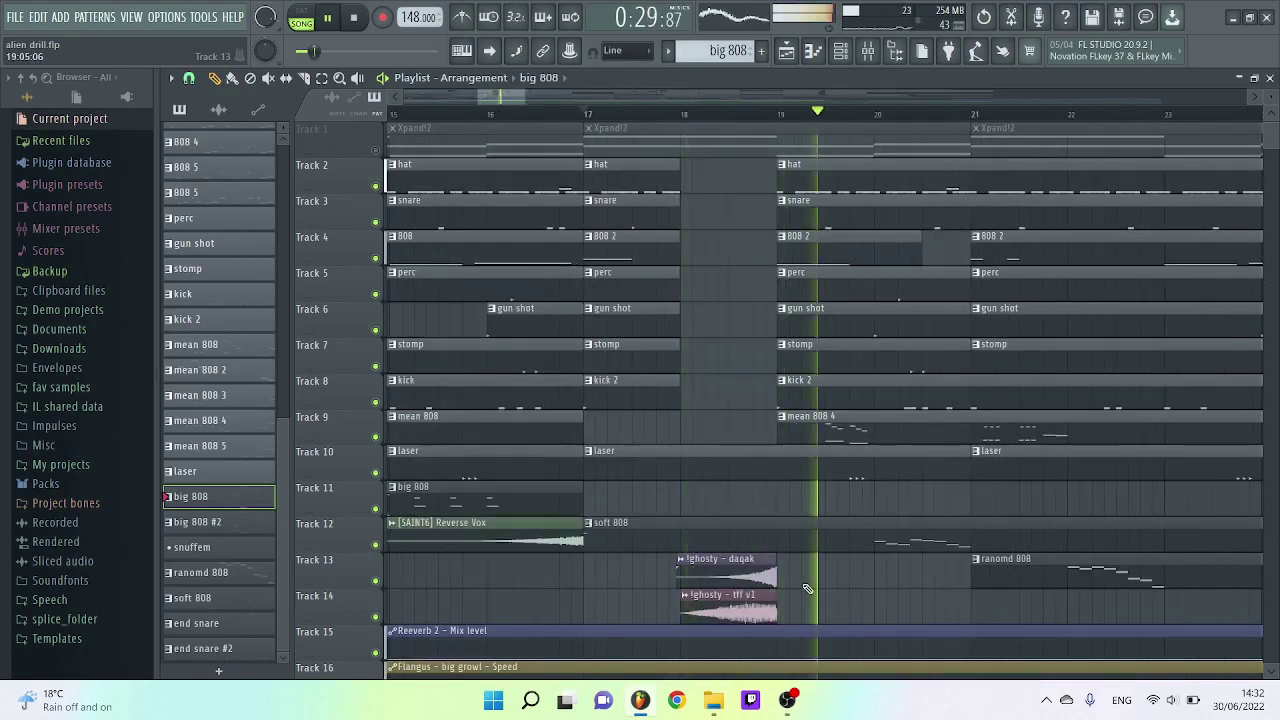
{"action": "scroll", "coordinate": [807, 588], "scroll_direction": "down", "scroll_amount": 2}
{"action": "key", "text": "space"}
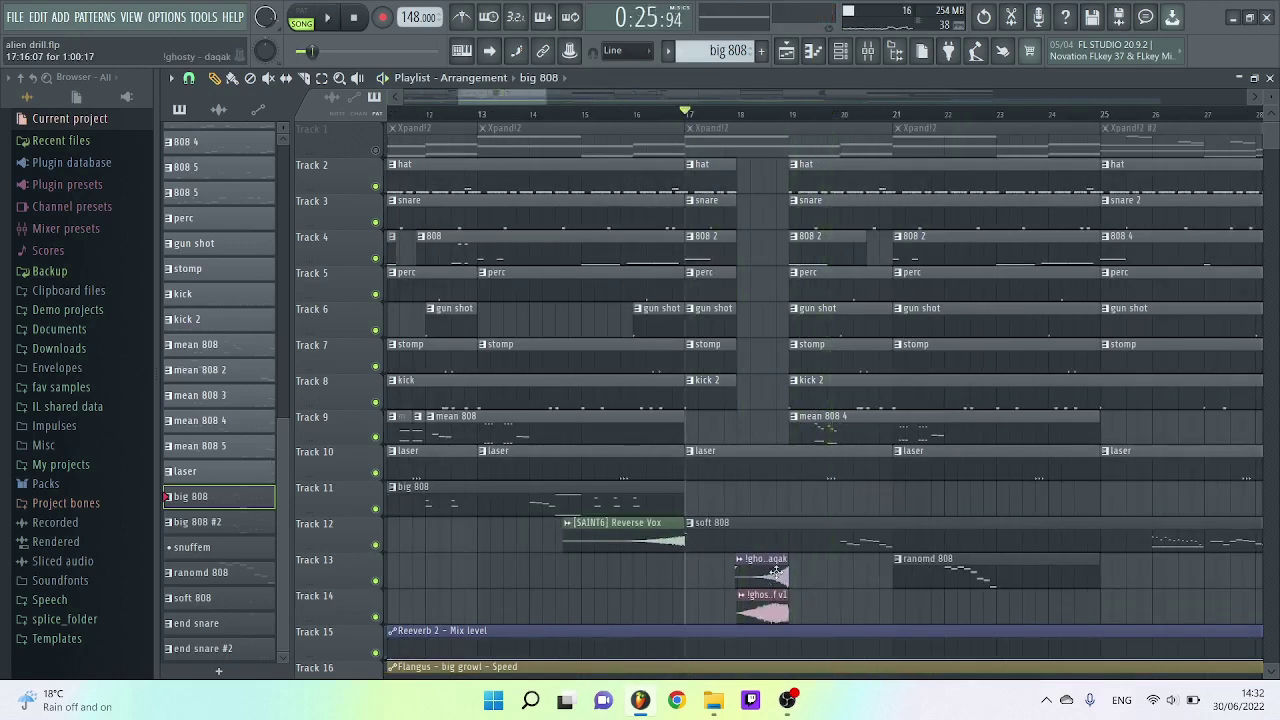
Step: Play the arrangement from around bar 9 and stop
{"action": "scroll", "coordinate": [733, 574], "scroll_direction": "up", "scroll_amount": 2}
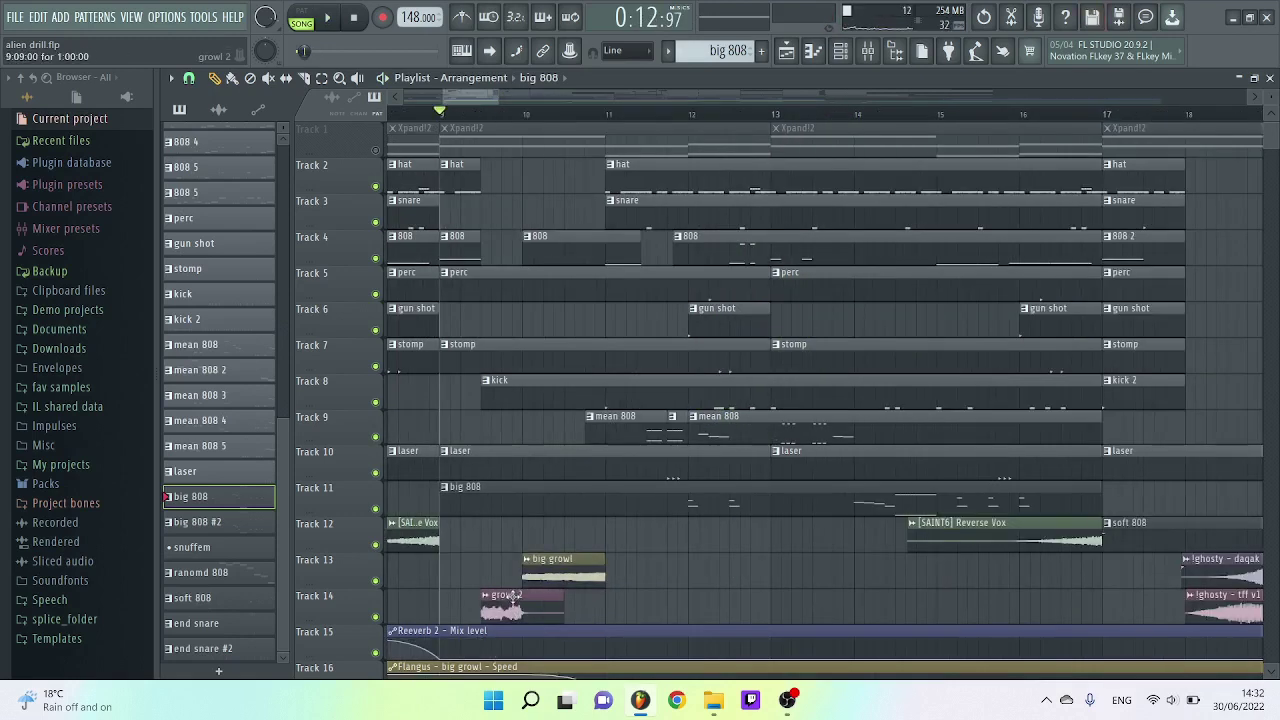
{"action": "key", "text": "space"}
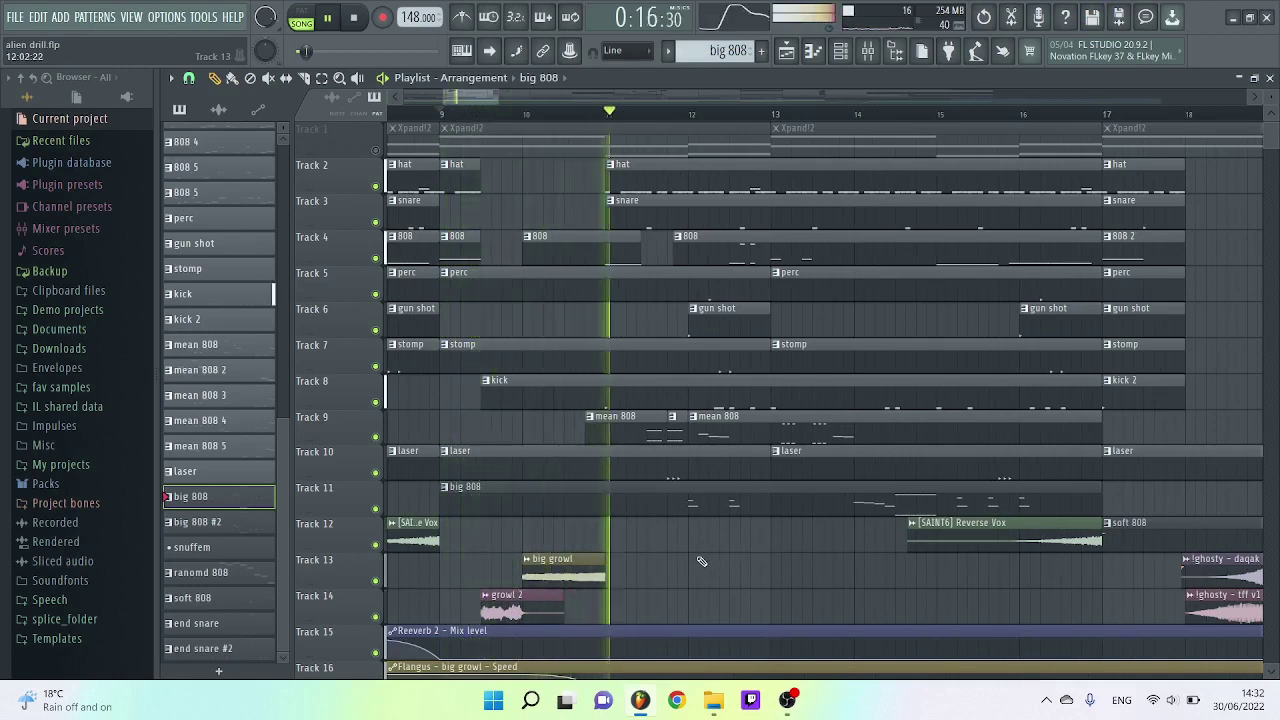
{"action": "key", "text": "space"}
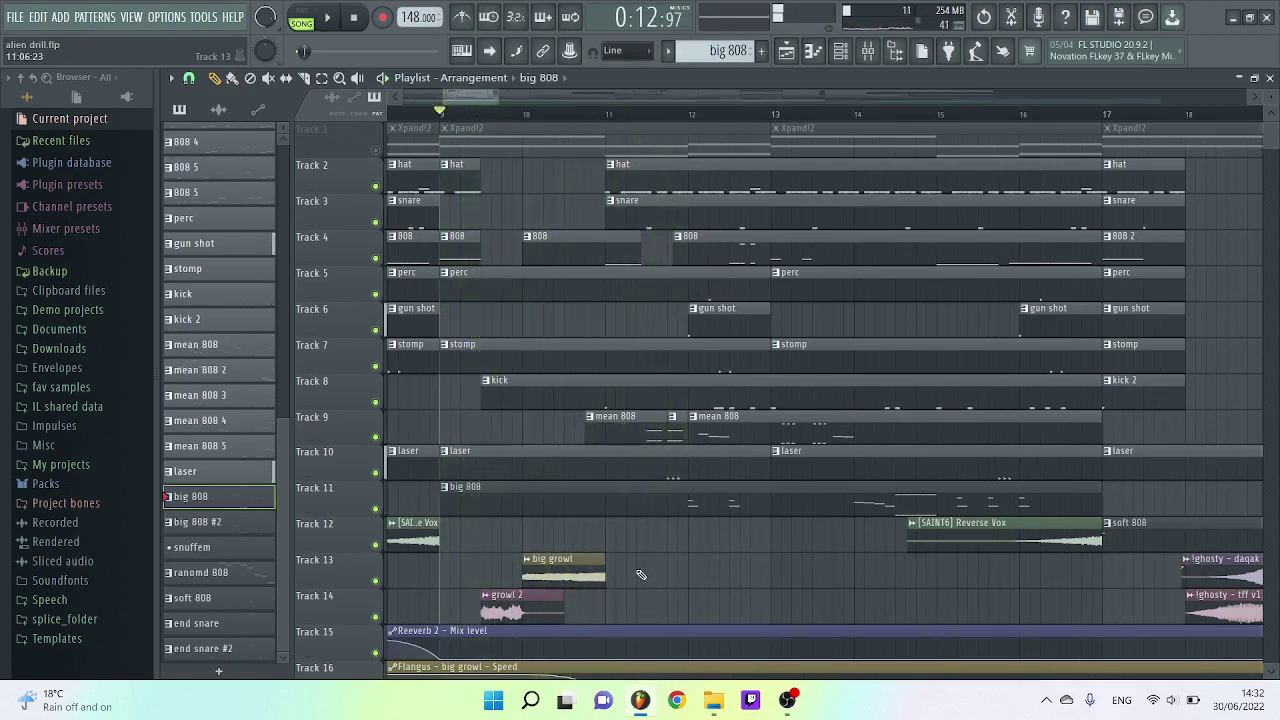
{"action": "scroll", "coordinate": [637, 577], "scroll_direction": "down", "scroll_amount": 5, "text": "ctrl"}
{"action": "scroll", "coordinate": [580, 585], "scroll_direction": "down", "scroll_amount": 3}
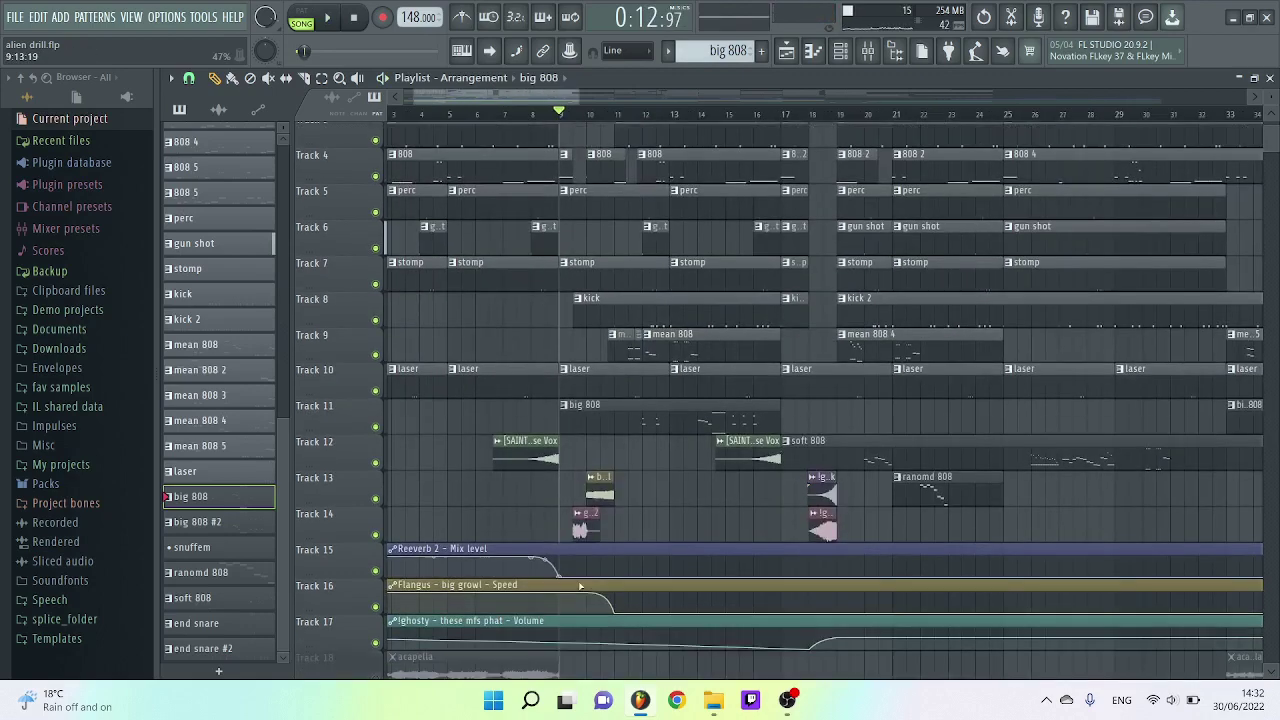
{"action": "scroll", "coordinate": [576, 588], "scroll_direction": "down", "scroll_amount": 1}
{"action": "scroll", "coordinate": [590, 545], "scroll_direction": "right", "scroll_amount": 5}
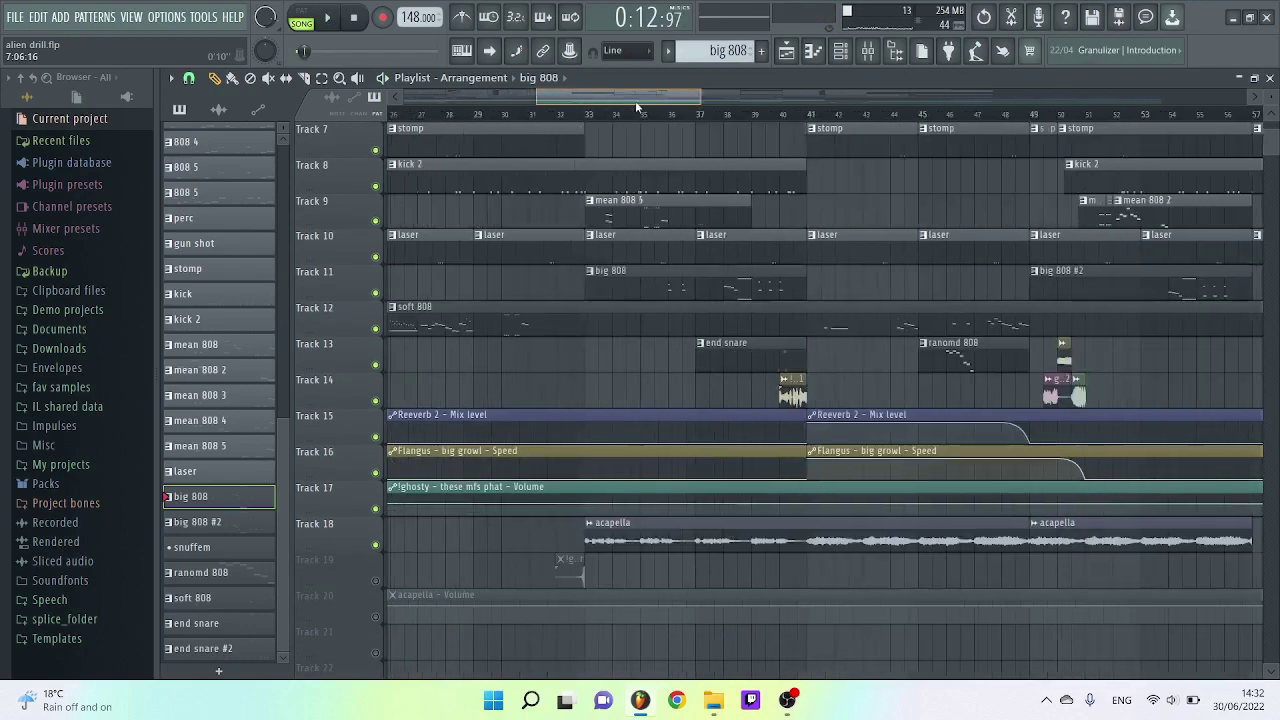
{"action": "left_click", "coordinate": [584, 115]}
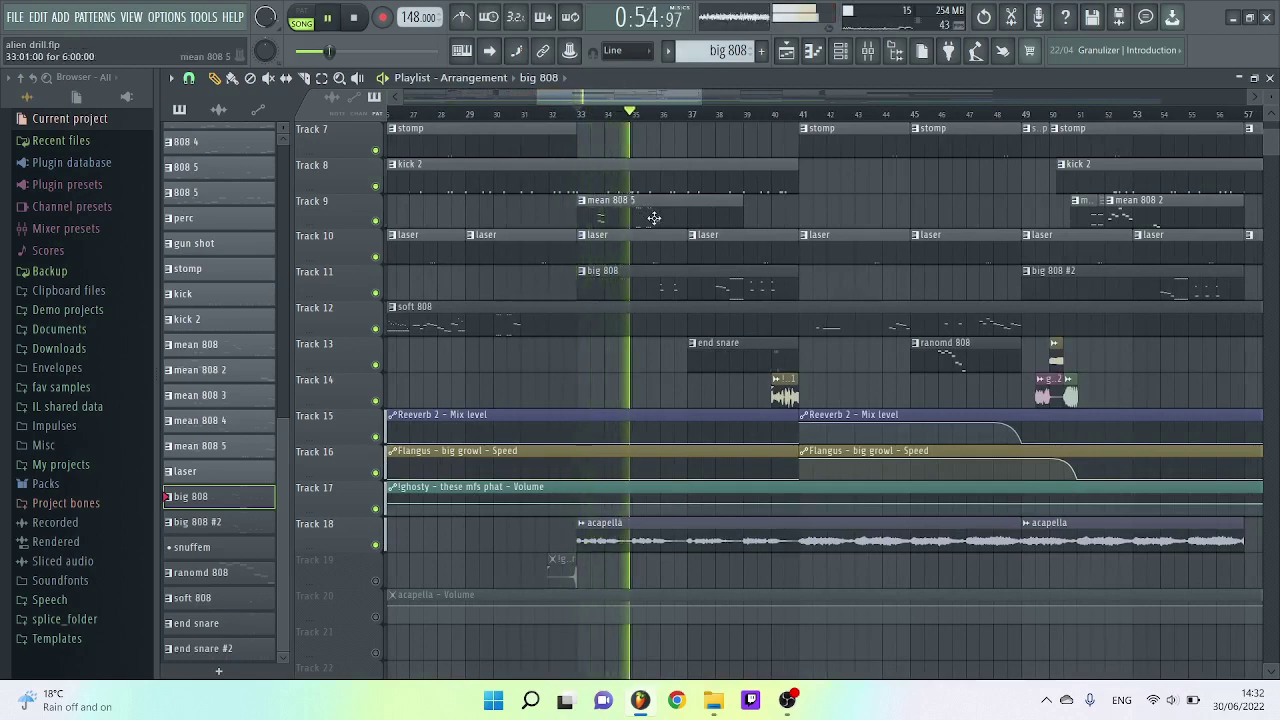
{"action": "key", "text": "space"}
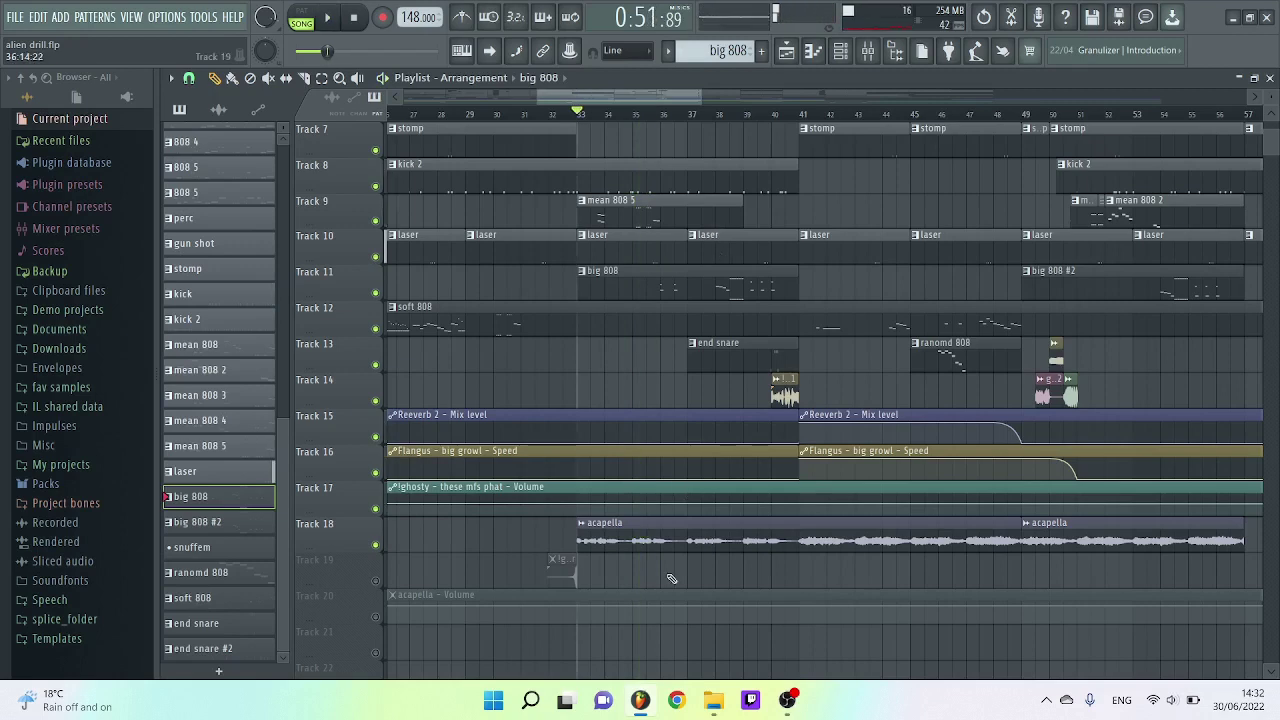
{"action": "scroll", "coordinate": [801, 108], "scroll_direction": "right", "scroll_amount": 1}
{"action": "left_click", "coordinate": [788, 112]}
{"action": "key", "text": "space"}
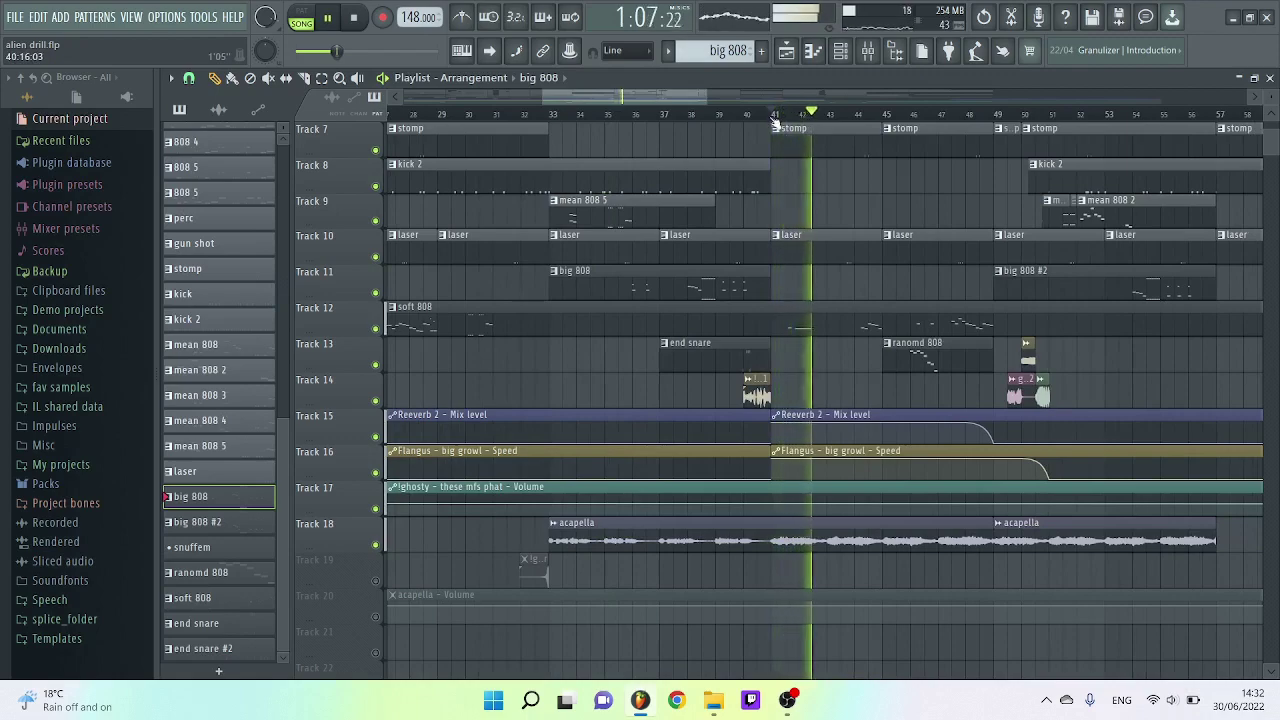
{"action": "key", "text": "space"}
{"action": "scroll", "coordinate": [666, 120], "scroll_direction": "down", "scroll_amount": 3}
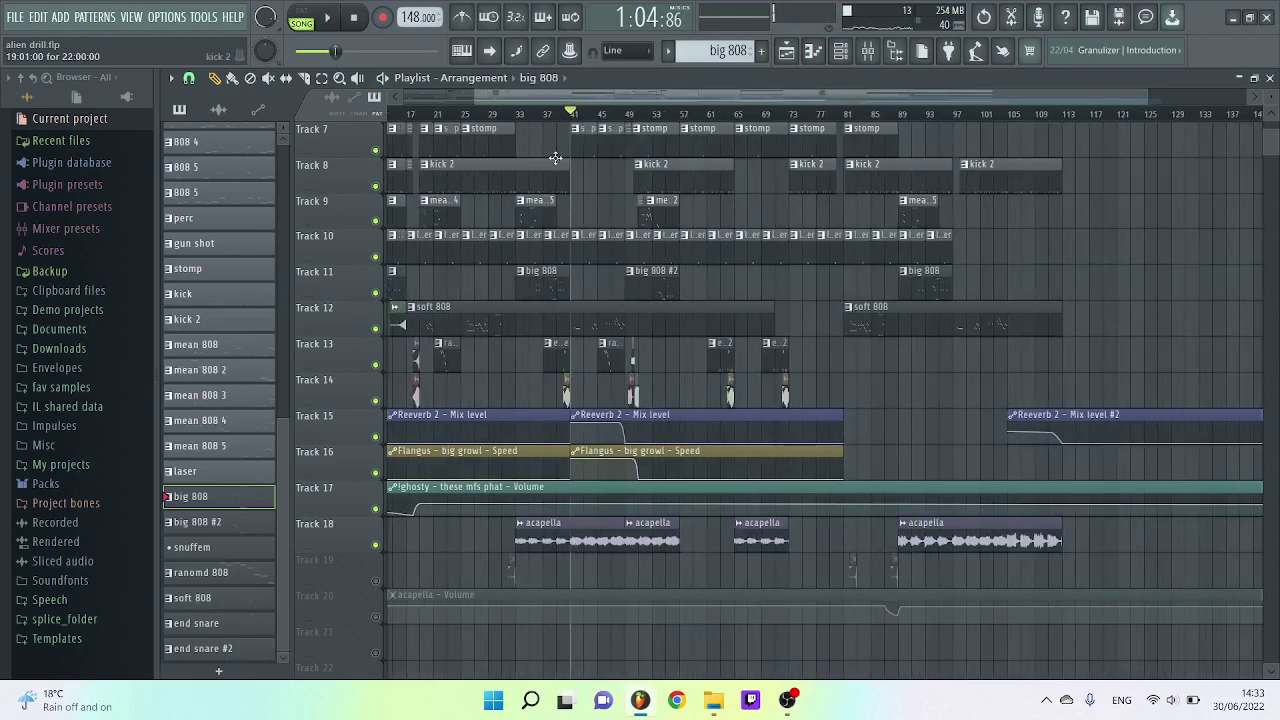
{"action": "scroll", "coordinate": [545, 108], "scroll_direction": "up", "scroll_amount": 4}
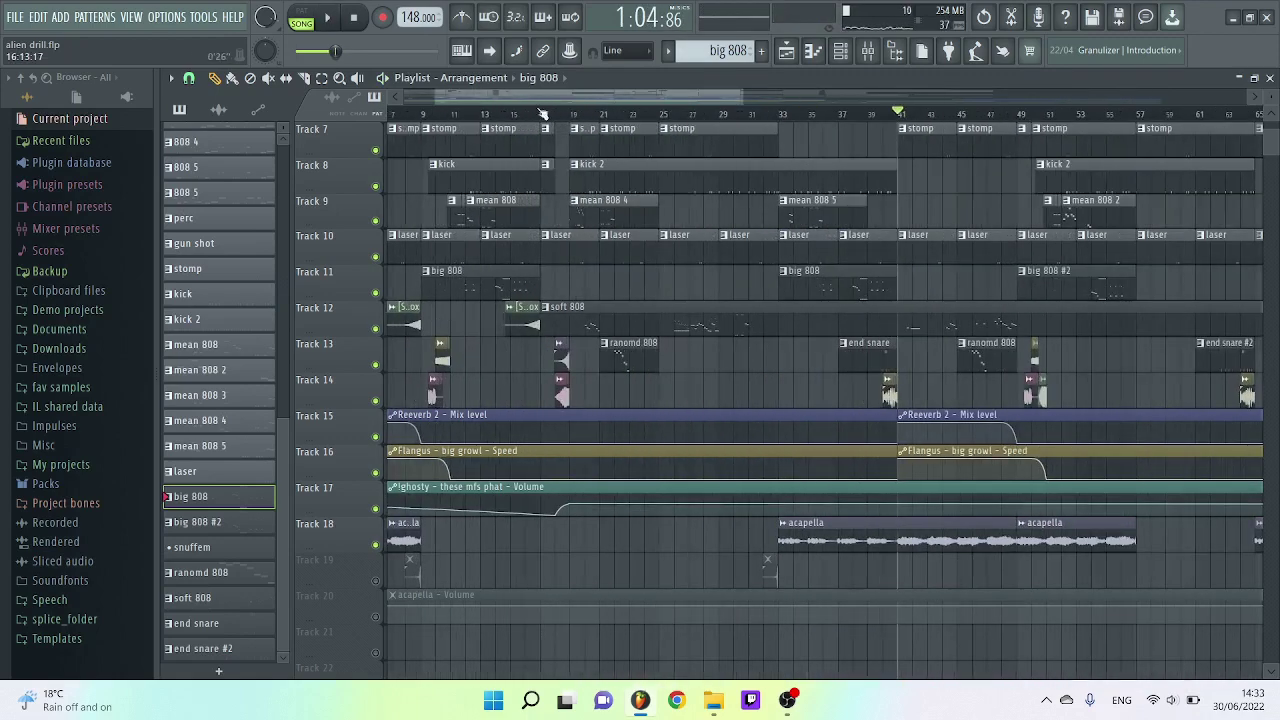
{"action": "scroll", "coordinate": [458, 323], "scroll_direction": "up", "scroll_amount": 3}
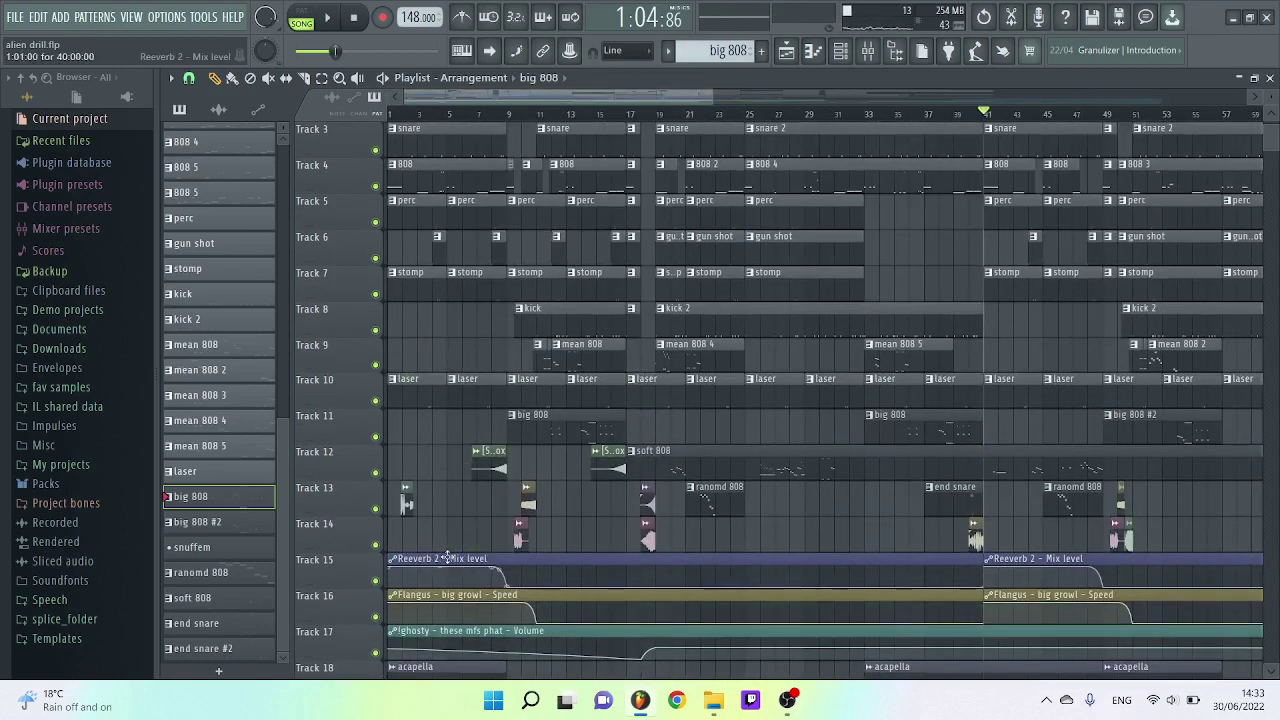
Step: Create an automation clip for the Master Fruity Reeverb 2 mix knob, placed on Track 15
{"action": "left_click", "coordinate": [868, 56]}
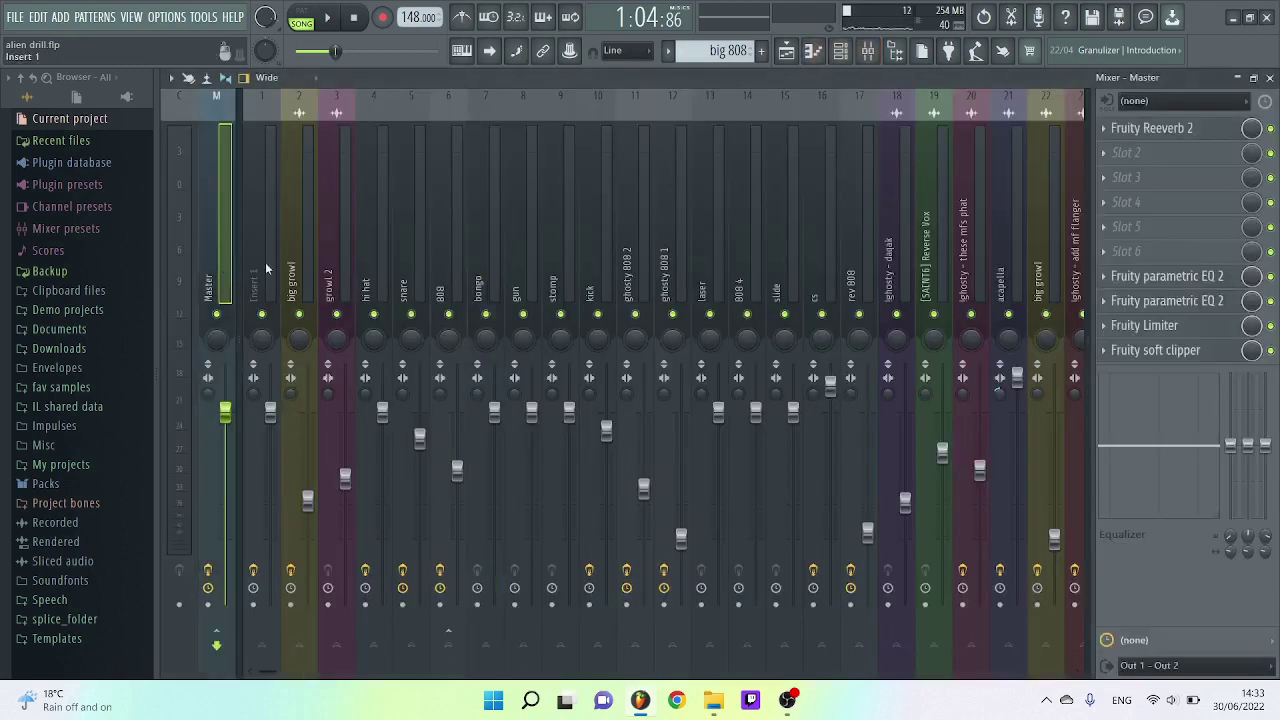
{"action": "left_click", "coordinate": [1150, 129]}
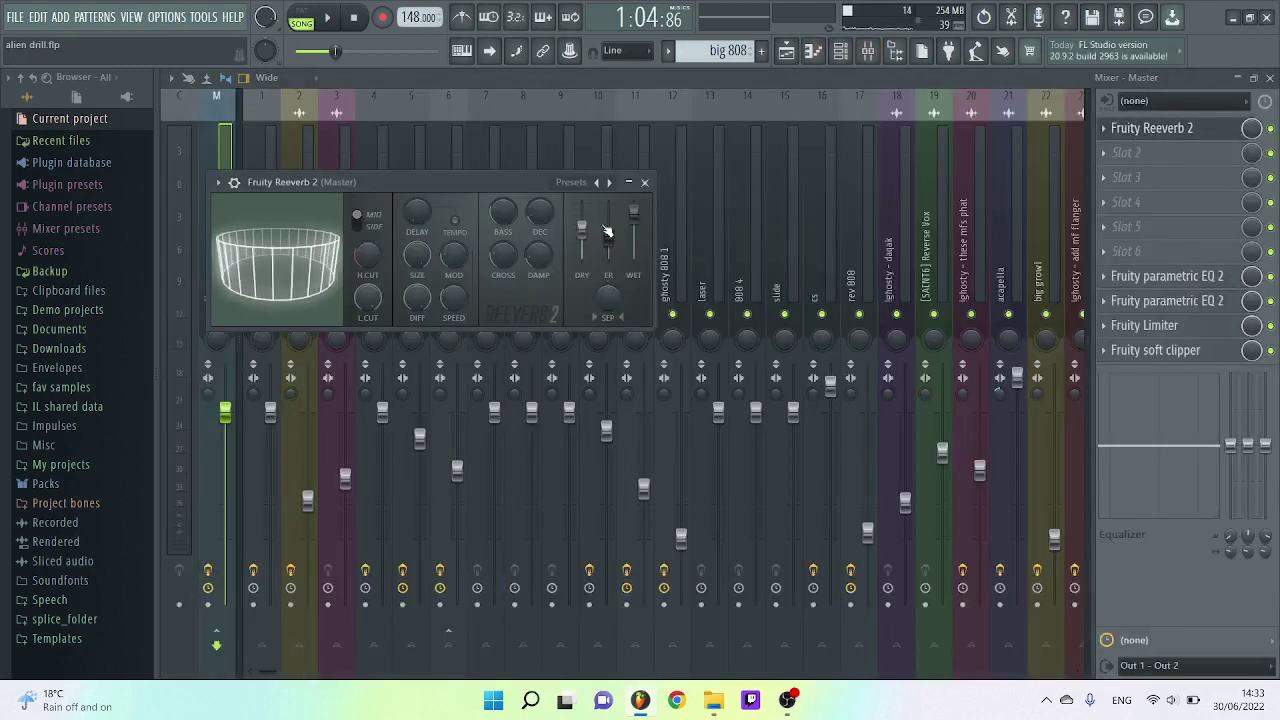
{"action": "left_click", "coordinate": [646, 183]}
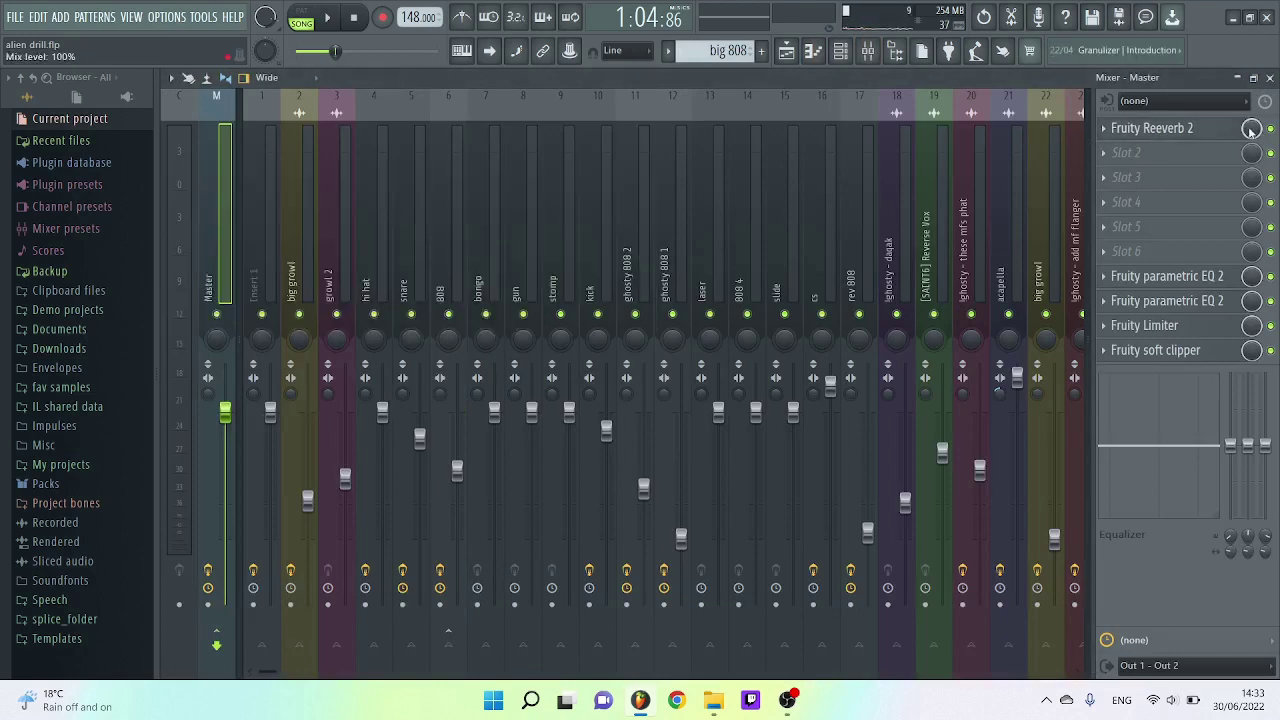
{"action": "right_click", "coordinate": [1251, 130]}
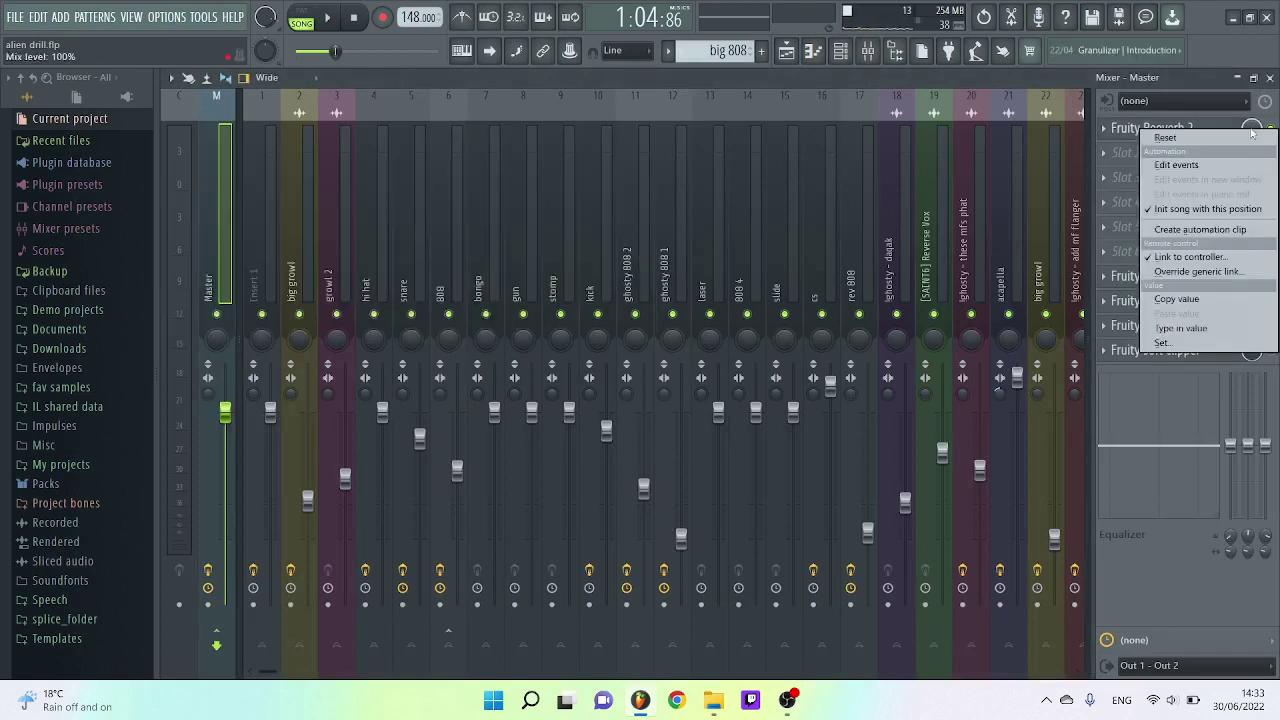
{"action": "left_click", "coordinate": [1200, 229]}
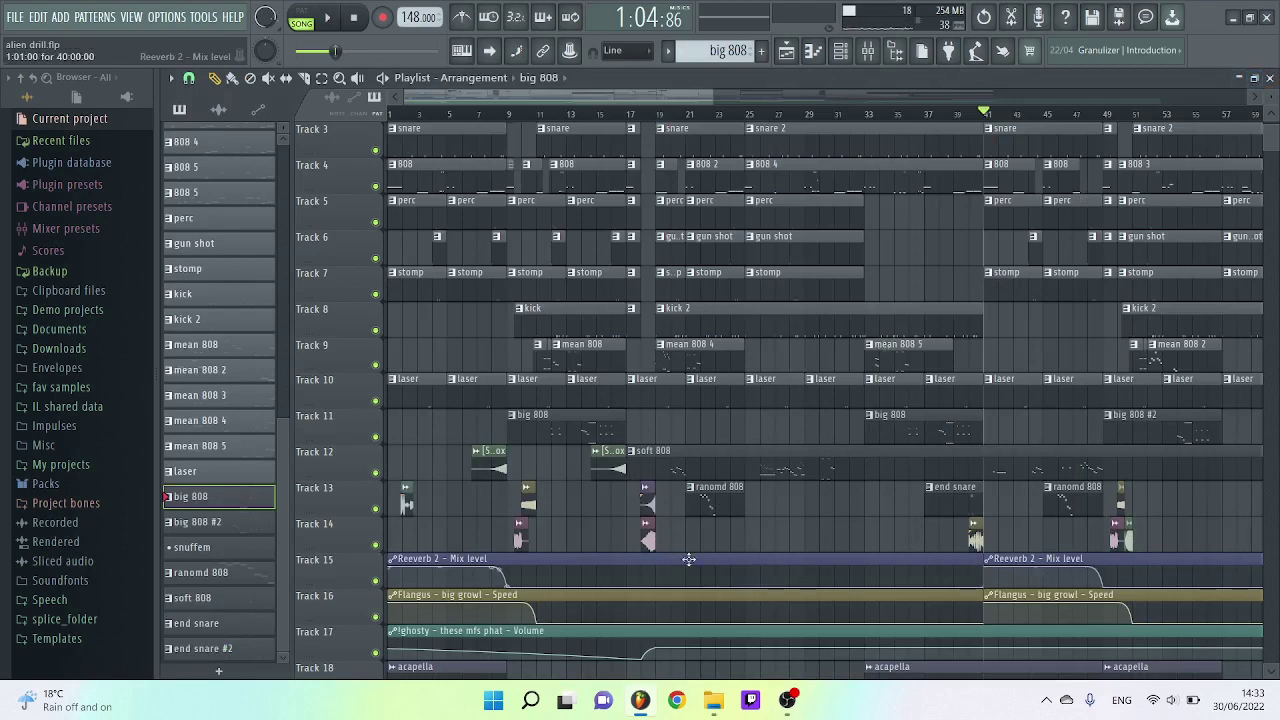
Step: Raise the start point and move the third point later on the Reeverb 2 mix automation curve
{"action": "left_click", "coordinate": [393, 568]}
{"action": "left_click_drag", "start_coordinate": [393, 568], "coordinate": [392, 563]}
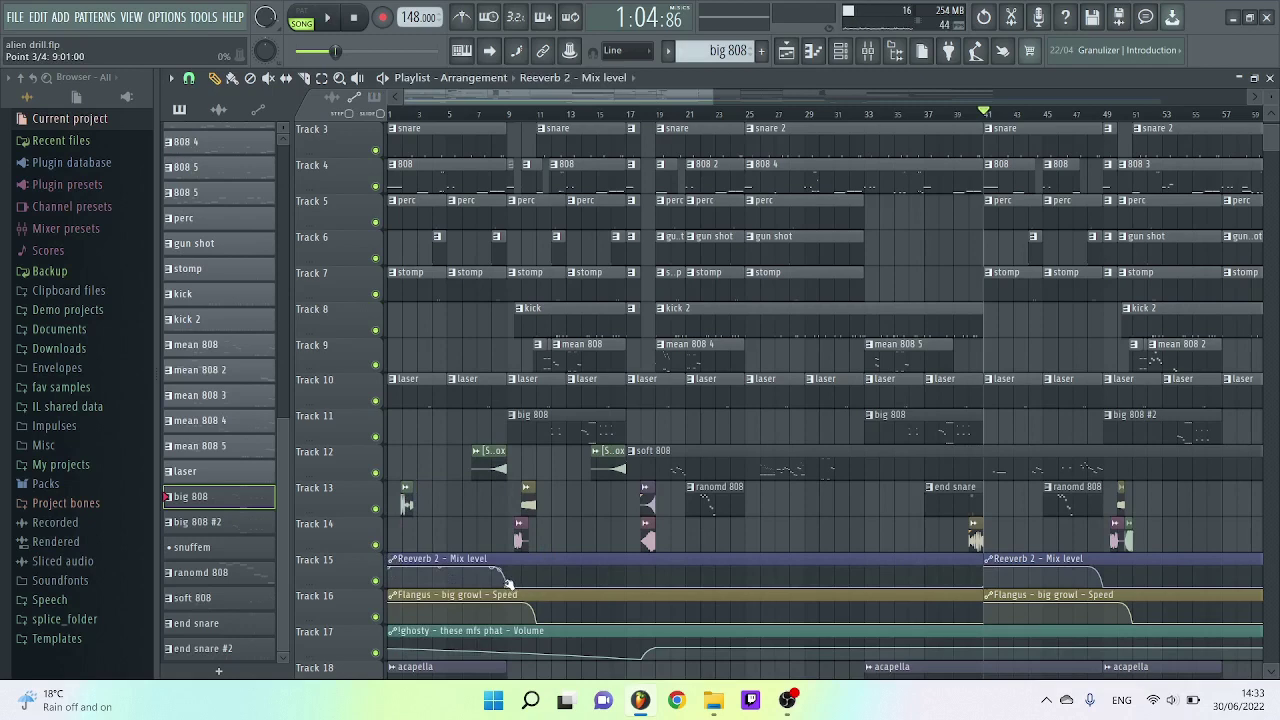
{"action": "scroll", "coordinate": [506, 583], "scroll_direction": "up", "scroll_amount": 4}
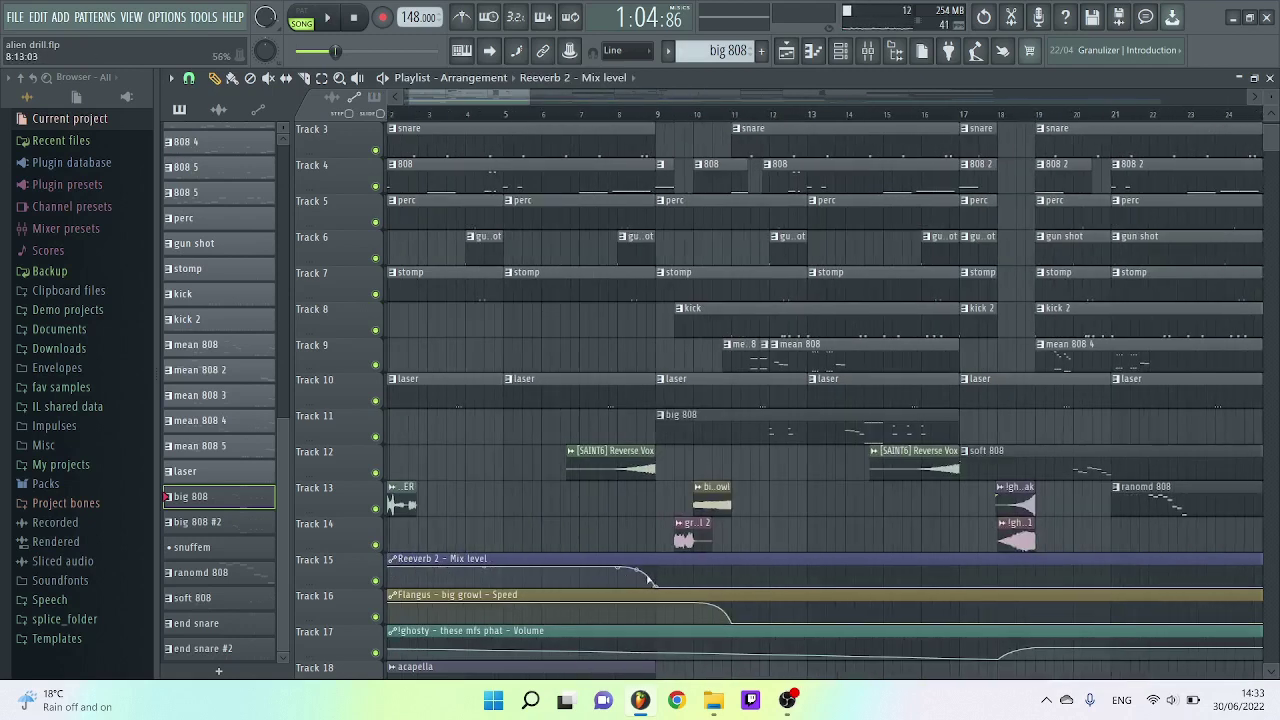
{"action": "left_click_drag", "start_coordinate": [652, 582], "coordinate": [657, 620]}
{"action": "scroll", "coordinate": [493, 472], "scroll_direction": "down", "scroll_amount": 2}
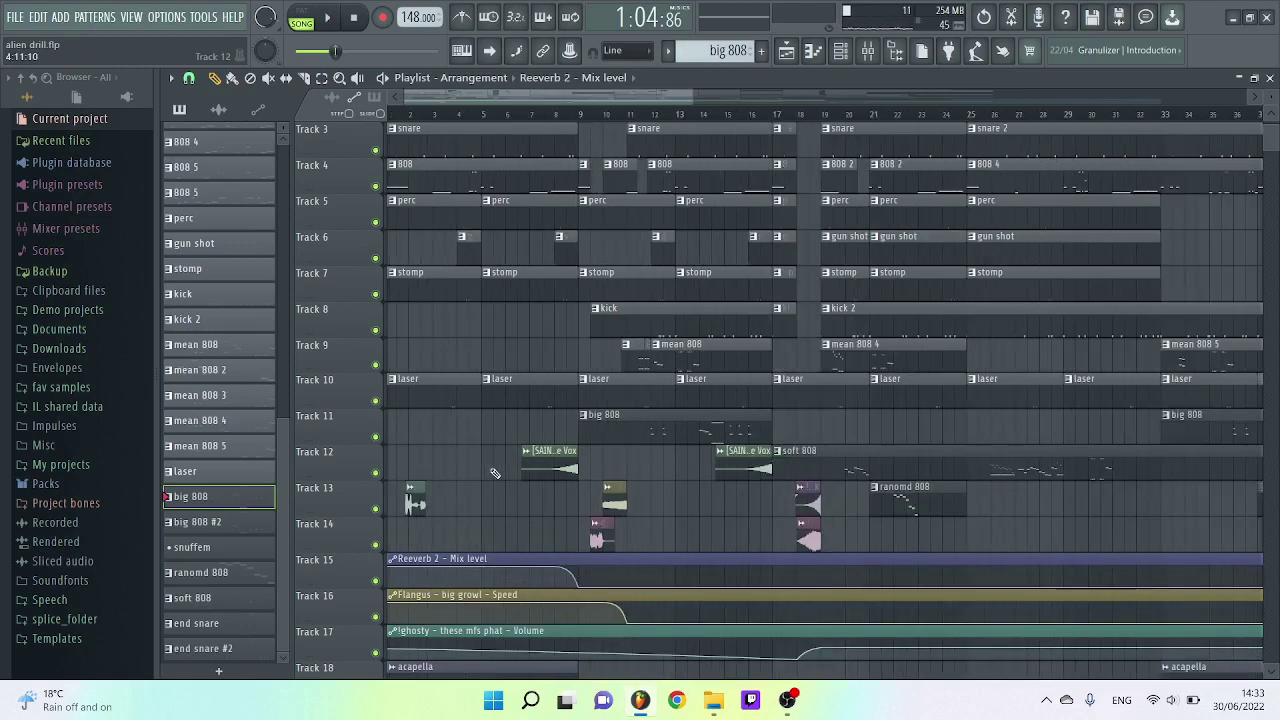
{"action": "scroll", "coordinate": [431, 252], "scroll_direction": "down", "scroll_amount": 2}
{"action": "scroll", "coordinate": [431, 252], "scroll_direction": "up", "scroll_amount": 1}
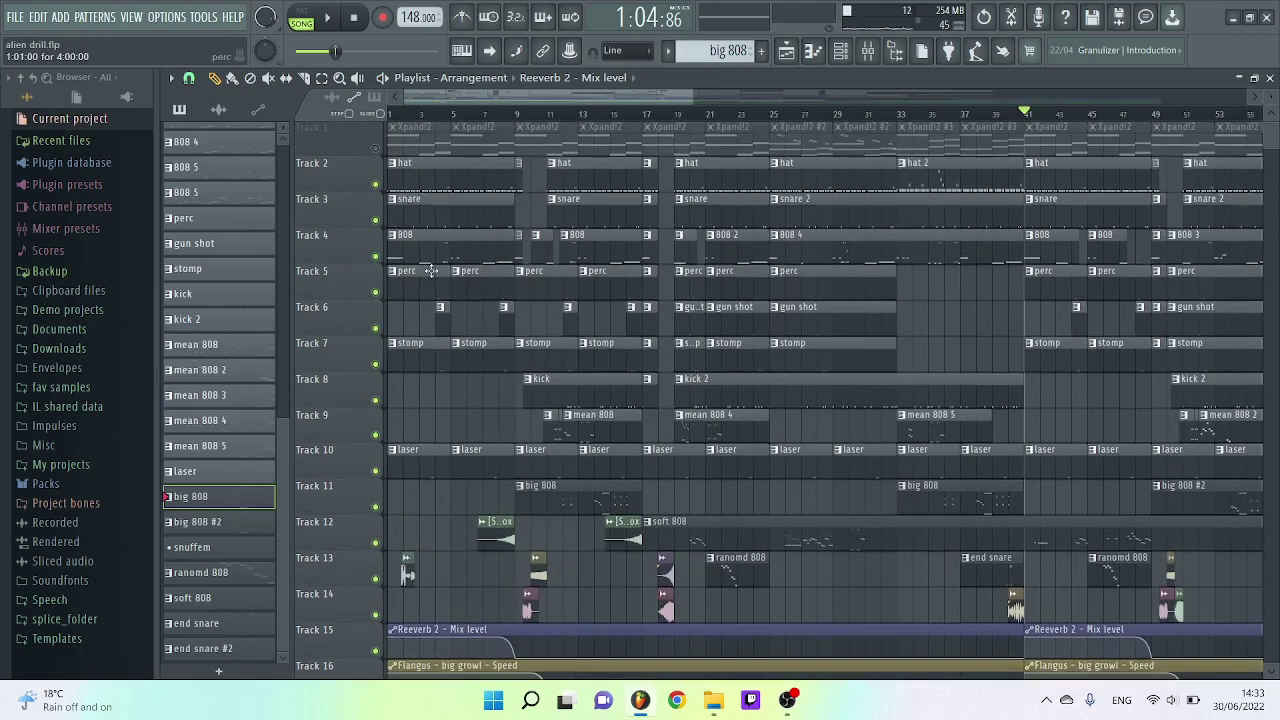
Step: Unmute Track 1 so its Xpand!2 clips play, and audition the arrangement
{"action": "left_click", "coordinate": [375, 150]}
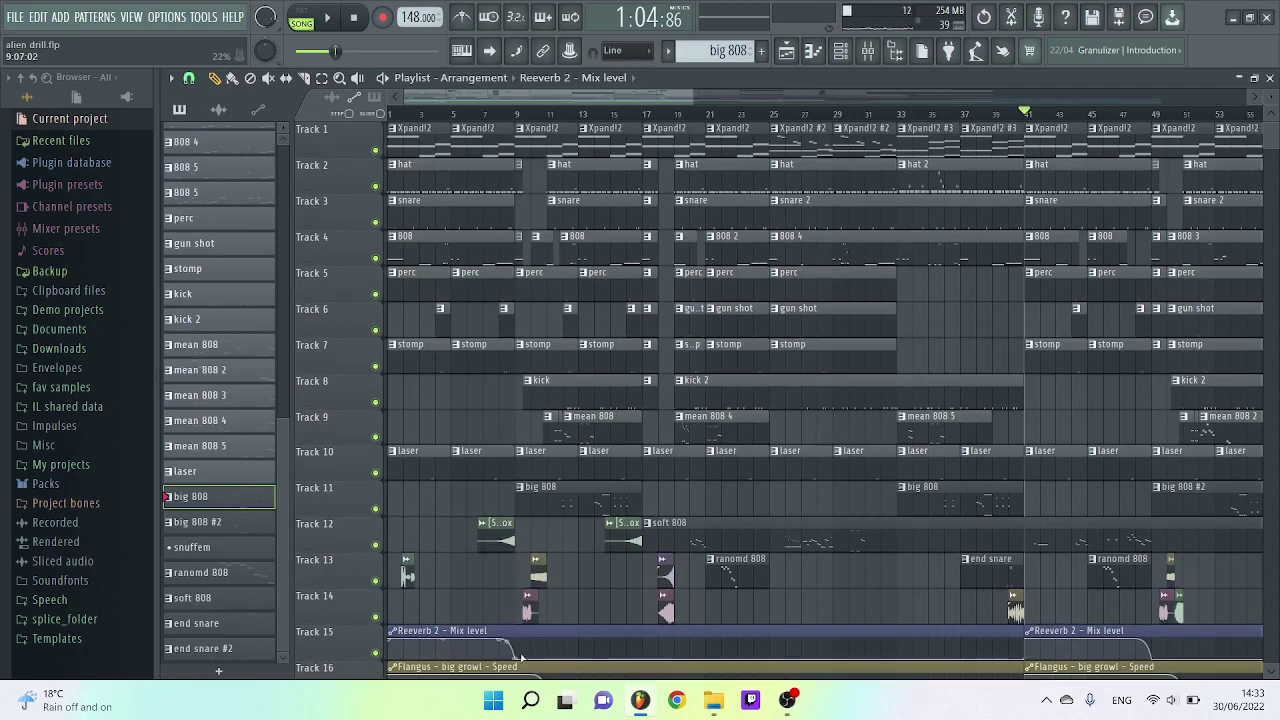
{"action": "key", "text": "space"}
{"action": "key", "text": "space"}
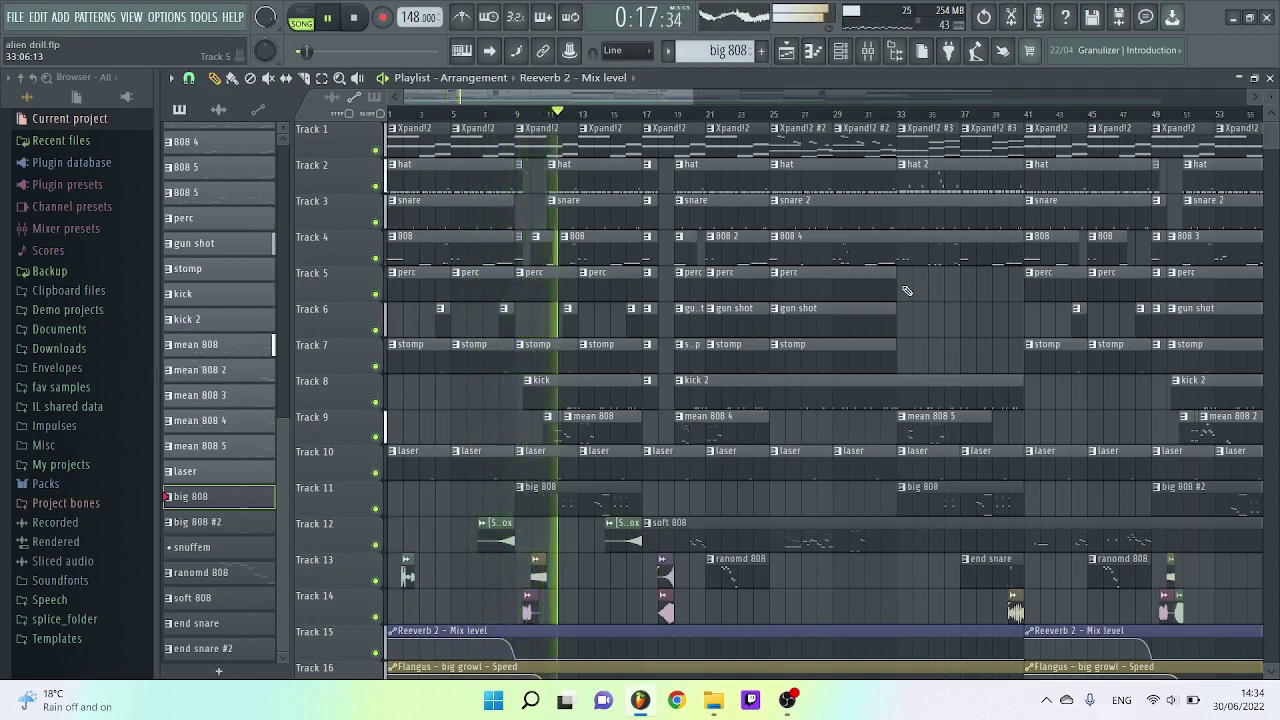
{"action": "key", "text": "space"}
Step: Audition the song briefly from around bar 40
{"action": "scroll", "coordinate": [960, 360], "scroll_direction": "down", "scroll_amount": 4}
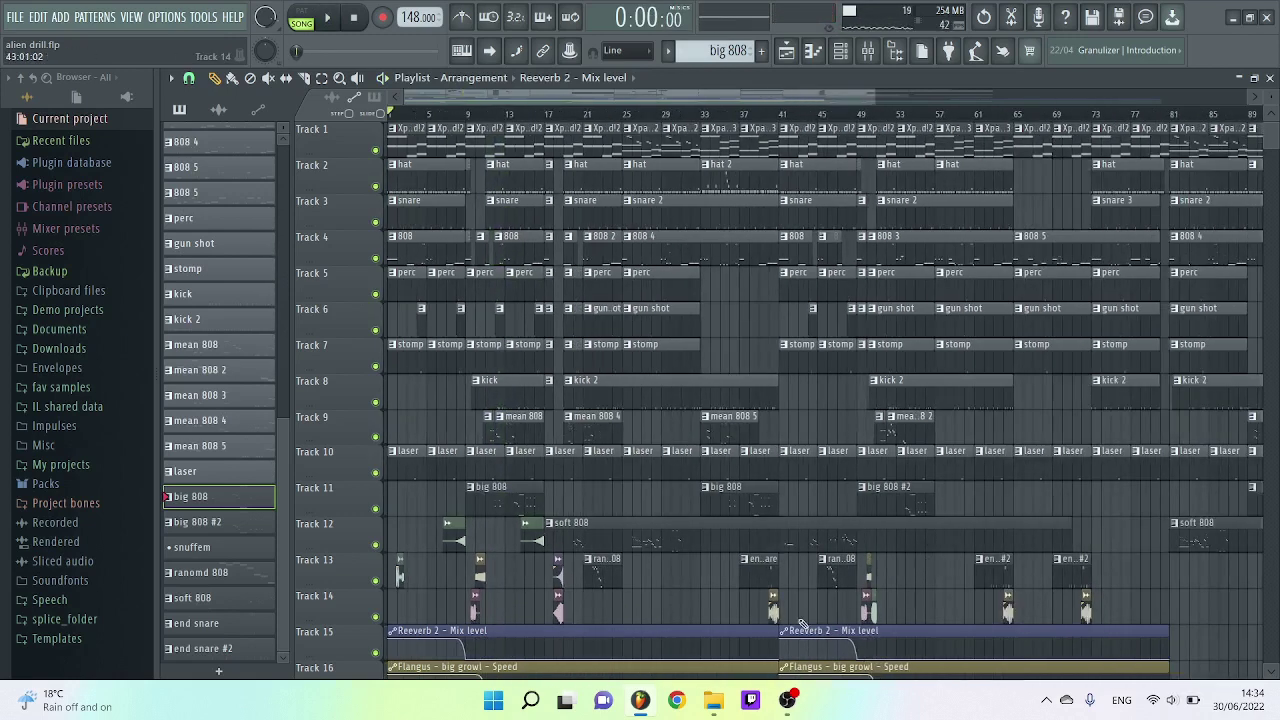
{"action": "scroll", "coordinate": [800, 118], "scroll_direction": "up", "scroll_amount": 4}
{"action": "left_click", "coordinate": [722, 118]}
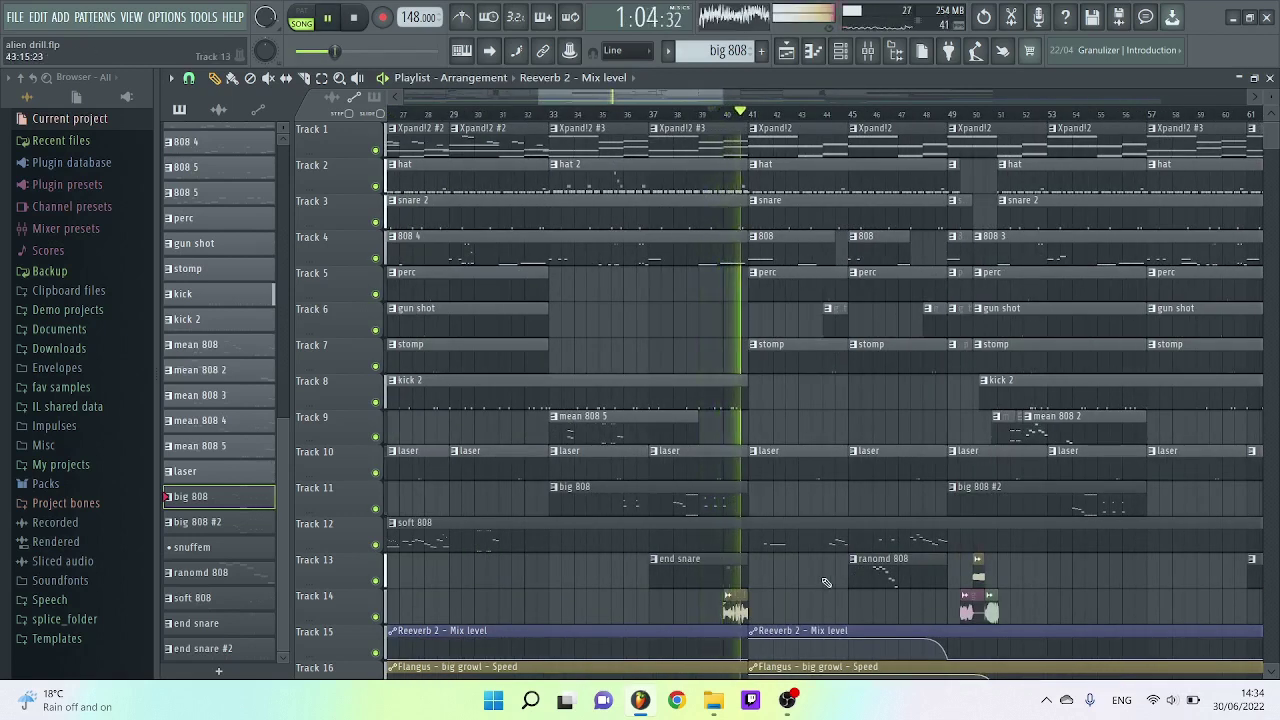
{"action": "key", "text": "space"}
Step: Unmute Track 19's acapella hits and Track 20's acapella Volume automation
{"action": "scroll", "coordinate": [930, 578], "scroll_direction": "down", "scroll_amount": 3}
{"action": "scroll", "coordinate": [955, 590], "scroll_direction": "down", "scroll_amount": 2}
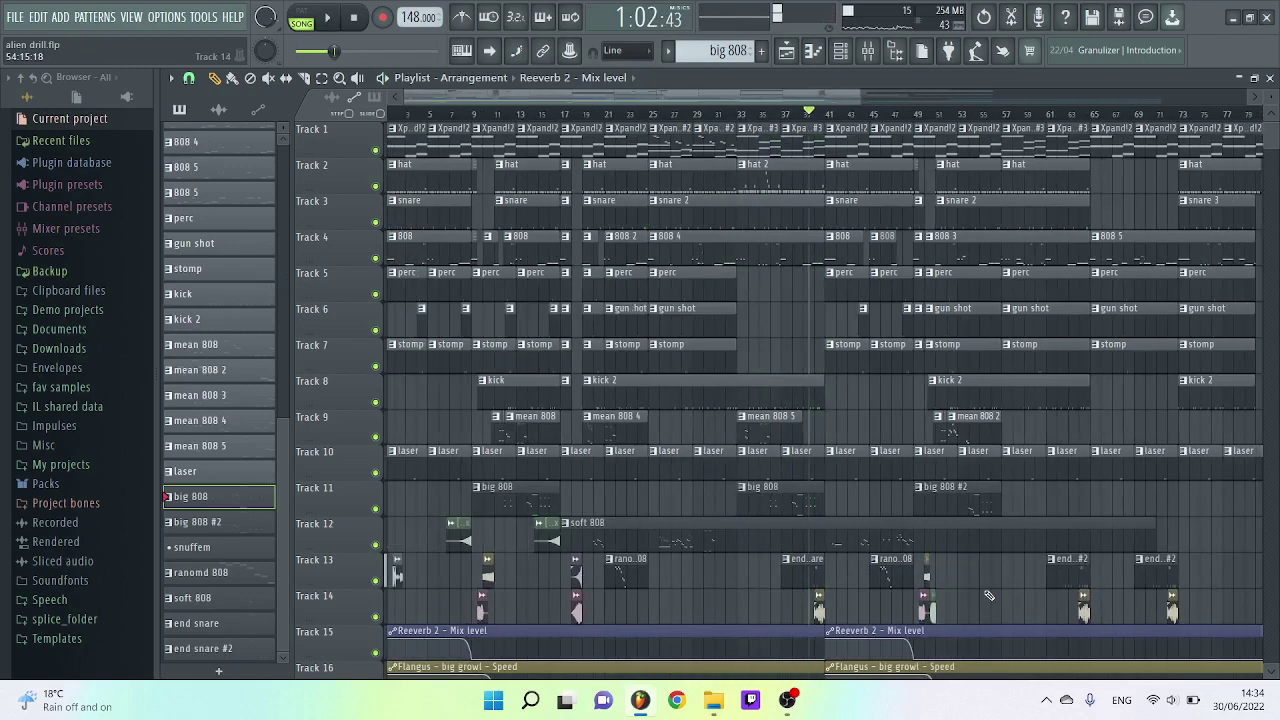
{"action": "scroll", "coordinate": [988, 613], "scroll_direction": "down", "scroll_amount": 1, "text": "ctrl"}
{"action": "scroll", "coordinate": [988, 613], "scroll_direction": "down", "scroll_amount": 5}
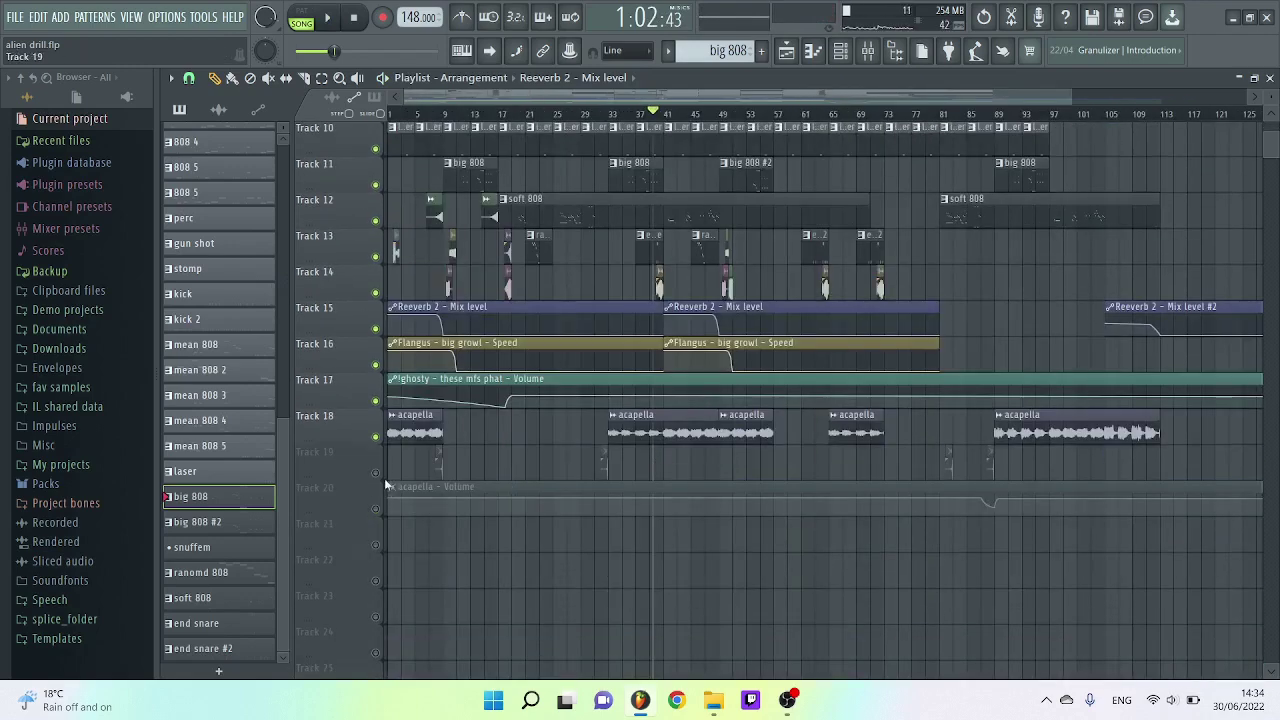
{"action": "left_click_drag", "start_coordinate": [376, 473], "coordinate": [376, 509]}
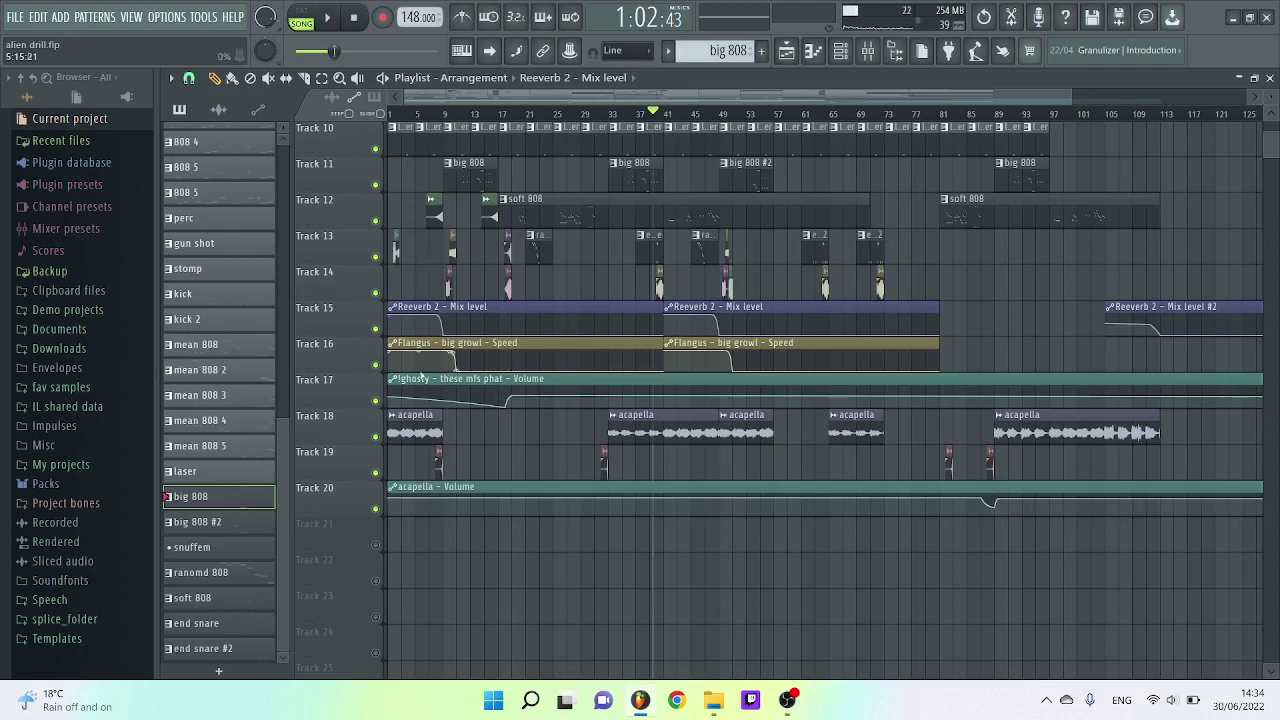
{"action": "scroll", "coordinate": [393, 335], "scroll_direction": "up", "scroll_amount": 2, "text": "ctrl"}
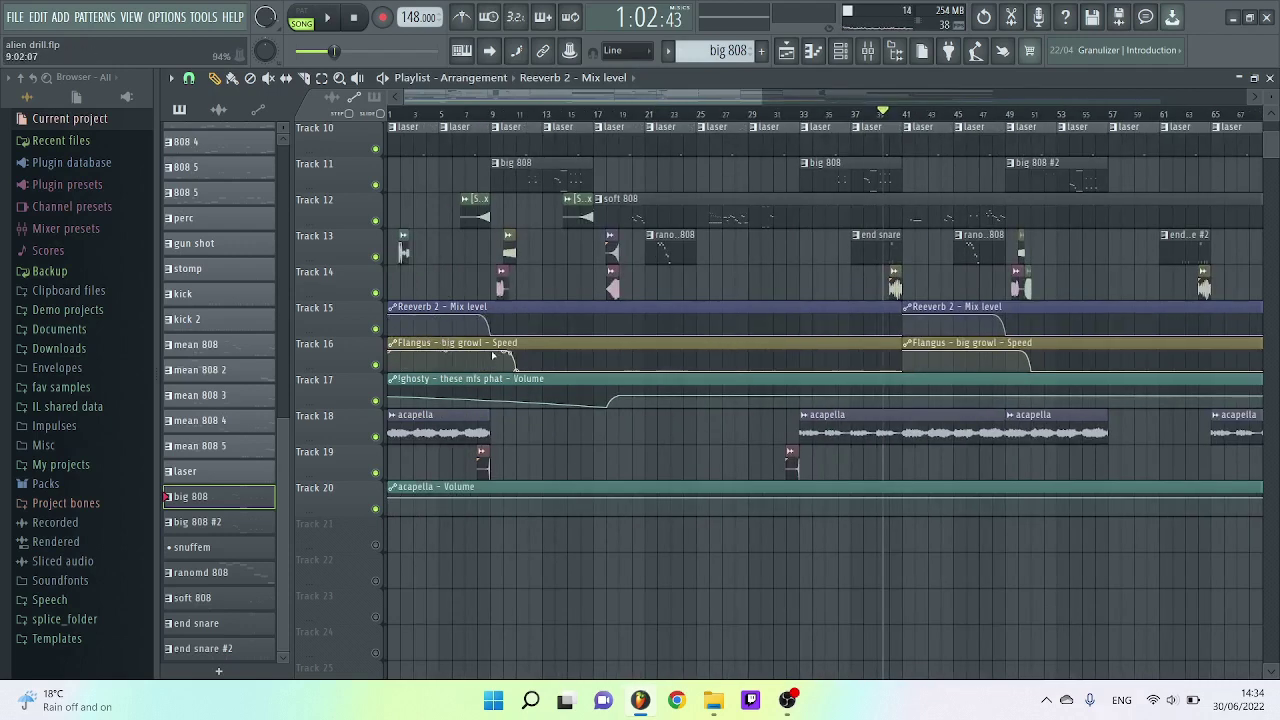
{"action": "left_click", "coordinate": [383, 366]}
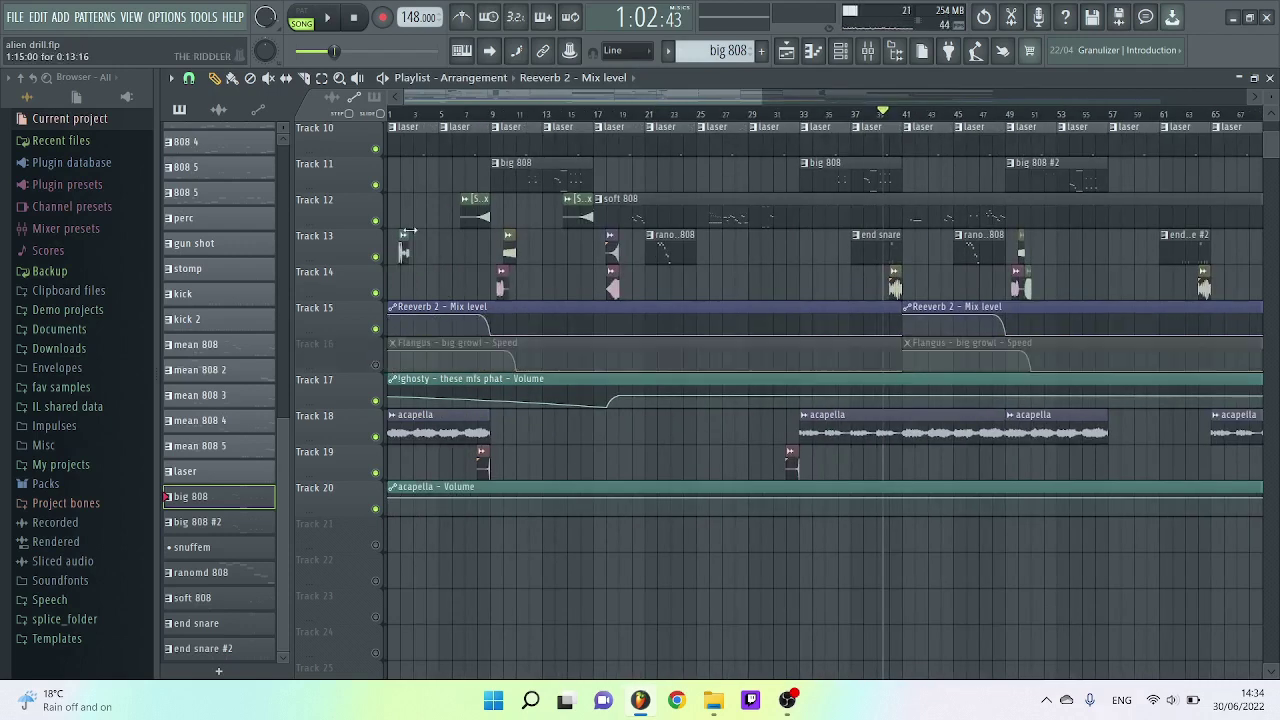
{"action": "key", "text": "space"}
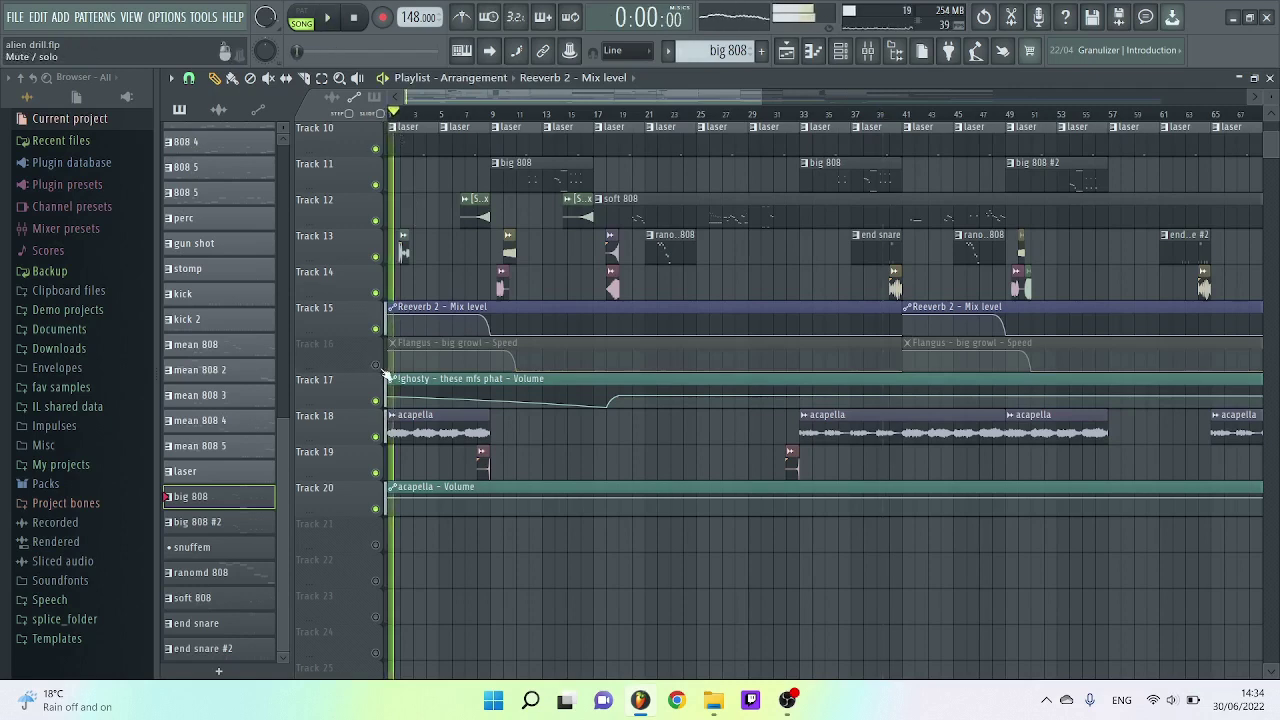
{"action": "left_click", "coordinate": [376, 365]}
{"action": "key", "text": "space"}
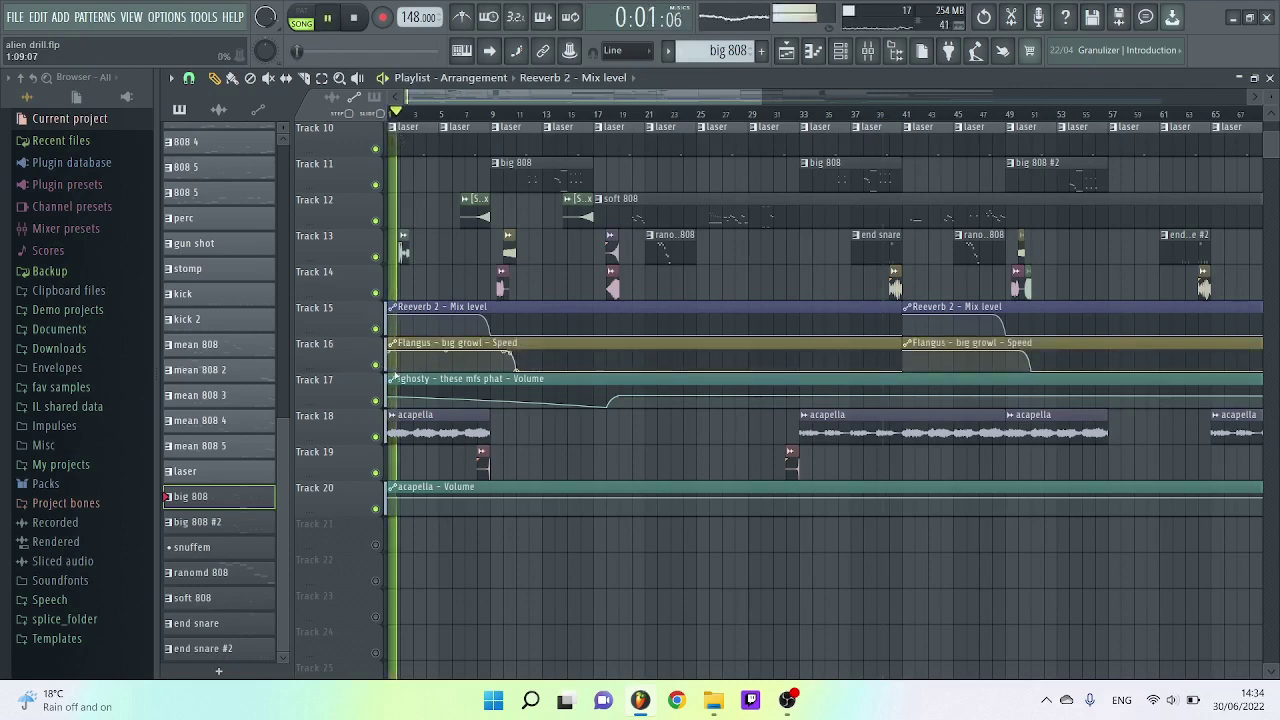
{"action": "key", "text": "space"}
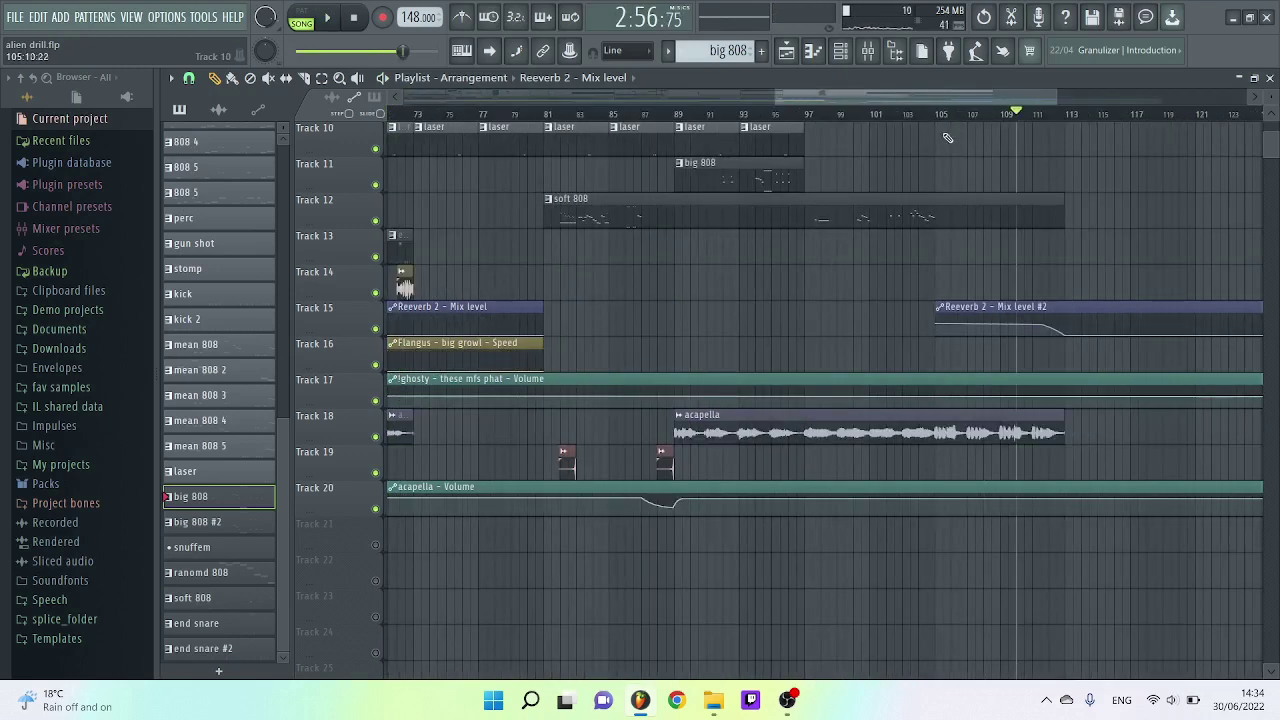
Step: Play the ending from bar 105 through the fading Reeverb 2 - Mix level #2 automation
{"action": "left_click", "coordinate": [938, 114]}
{"action": "key", "text": "space"}
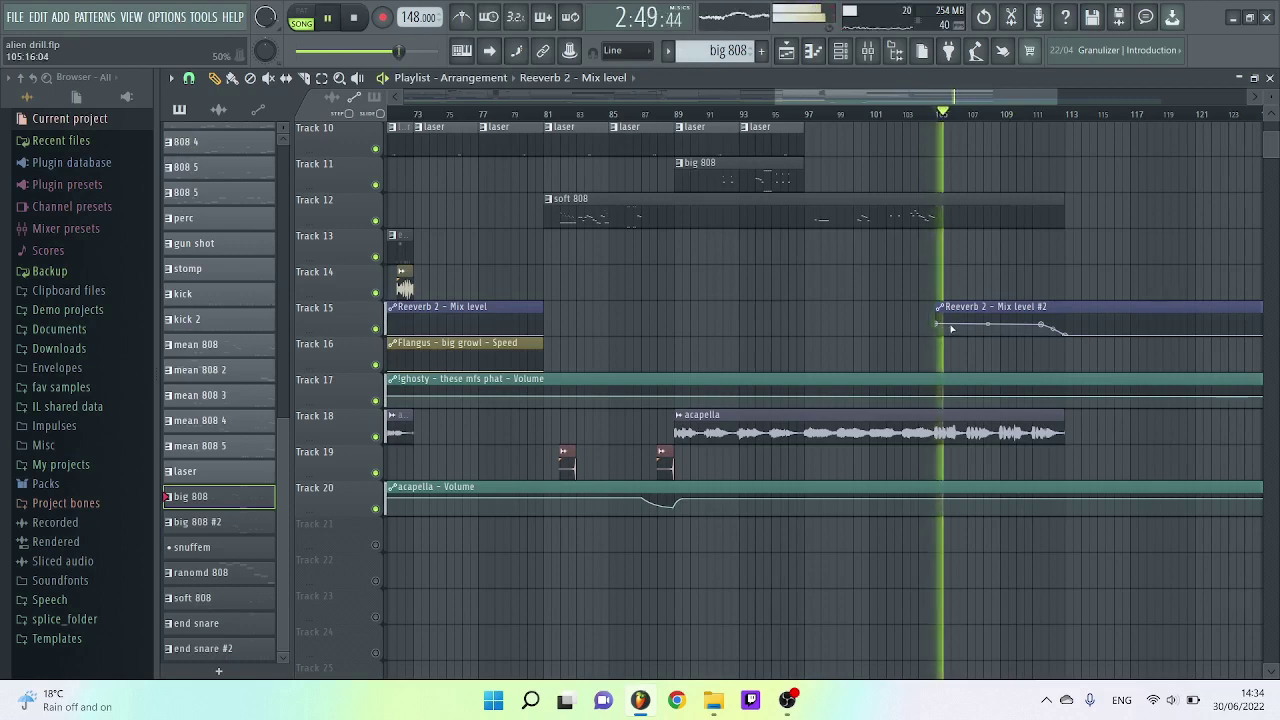
{"action": "scroll", "coordinate": [1000, 440], "scroll_direction": "up", "scroll_amount": 5}
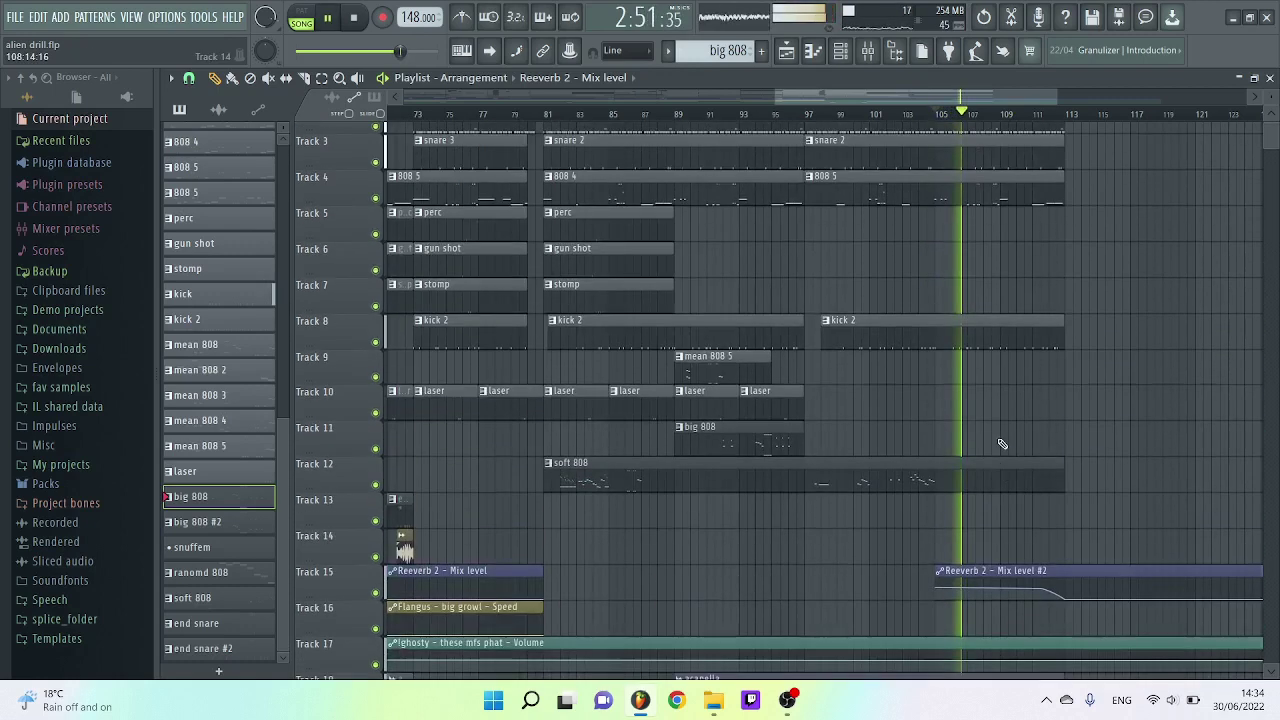
{"action": "scroll", "coordinate": [968, 246], "scroll_direction": "down", "scroll_amount": 3}
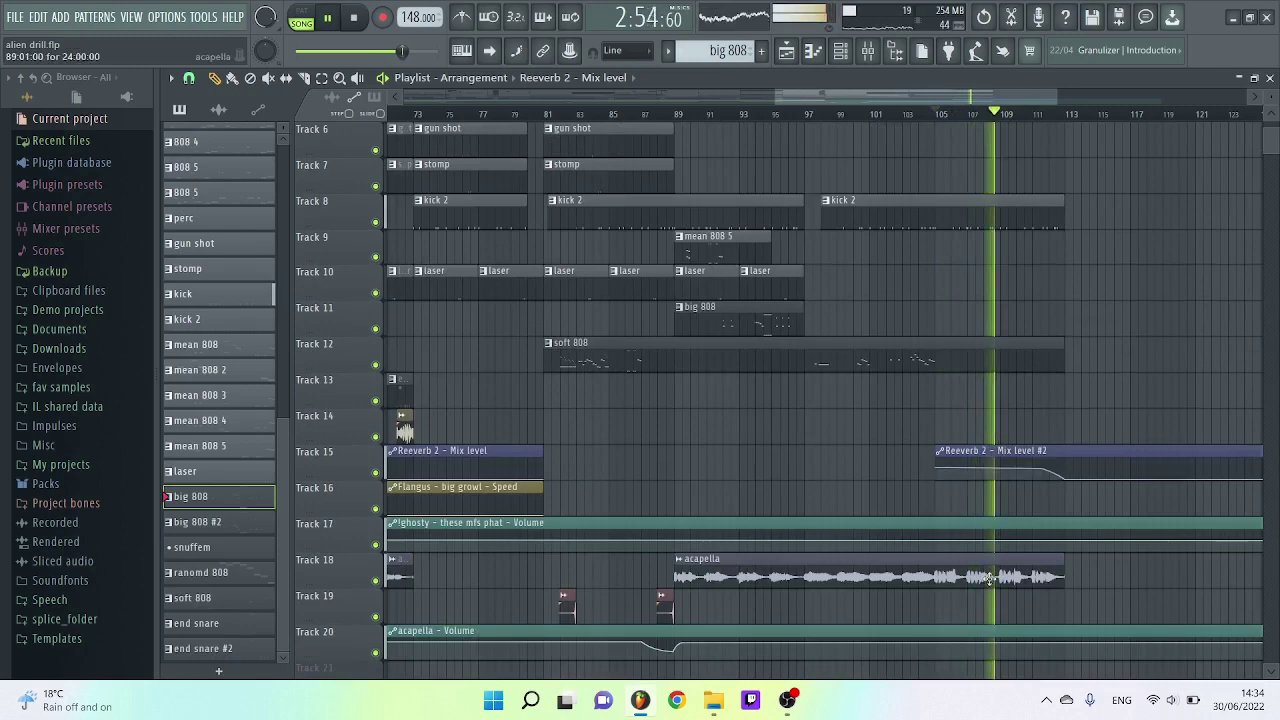
{"action": "scroll", "coordinate": [984, 557], "scroll_direction": "up", "scroll_amount": 1}
{"action": "scroll", "coordinate": [979, 537], "scroll_direction": "up", "scroll_amount": 3}
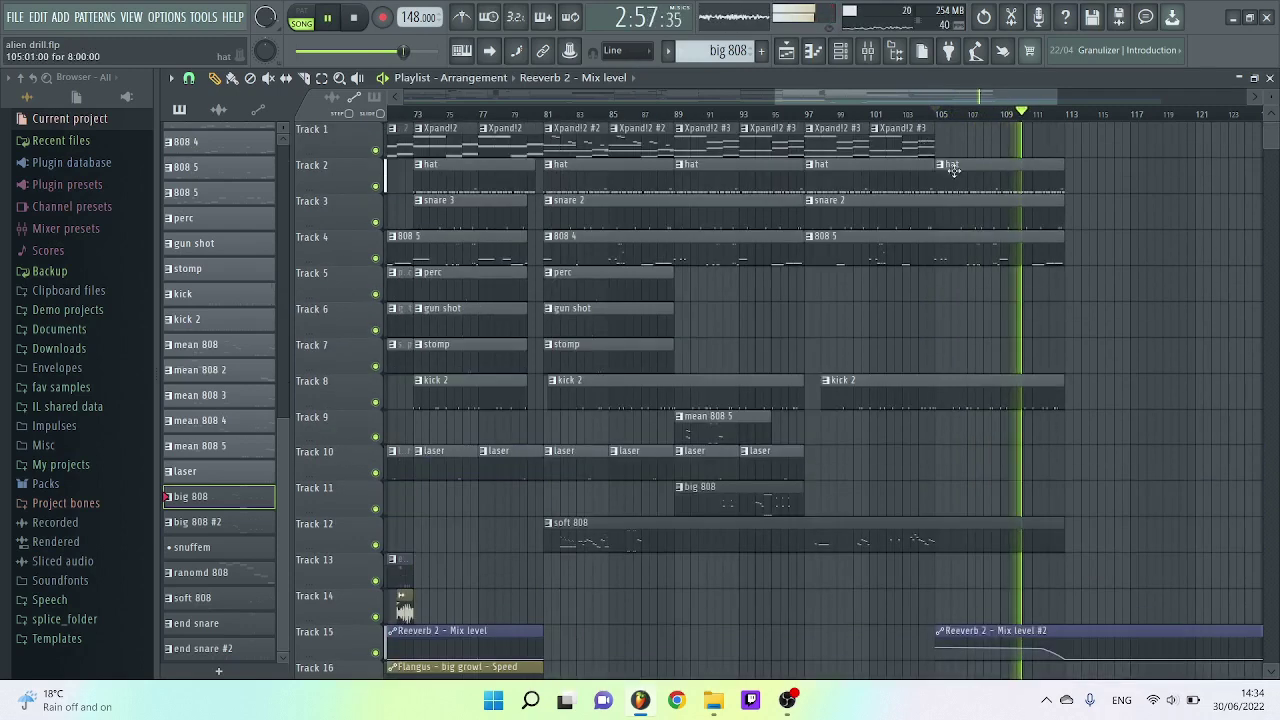
{"action": "scroll", "coordinate": [1067, 535], "scroll_direction": "down", "scroll_amount": 3}
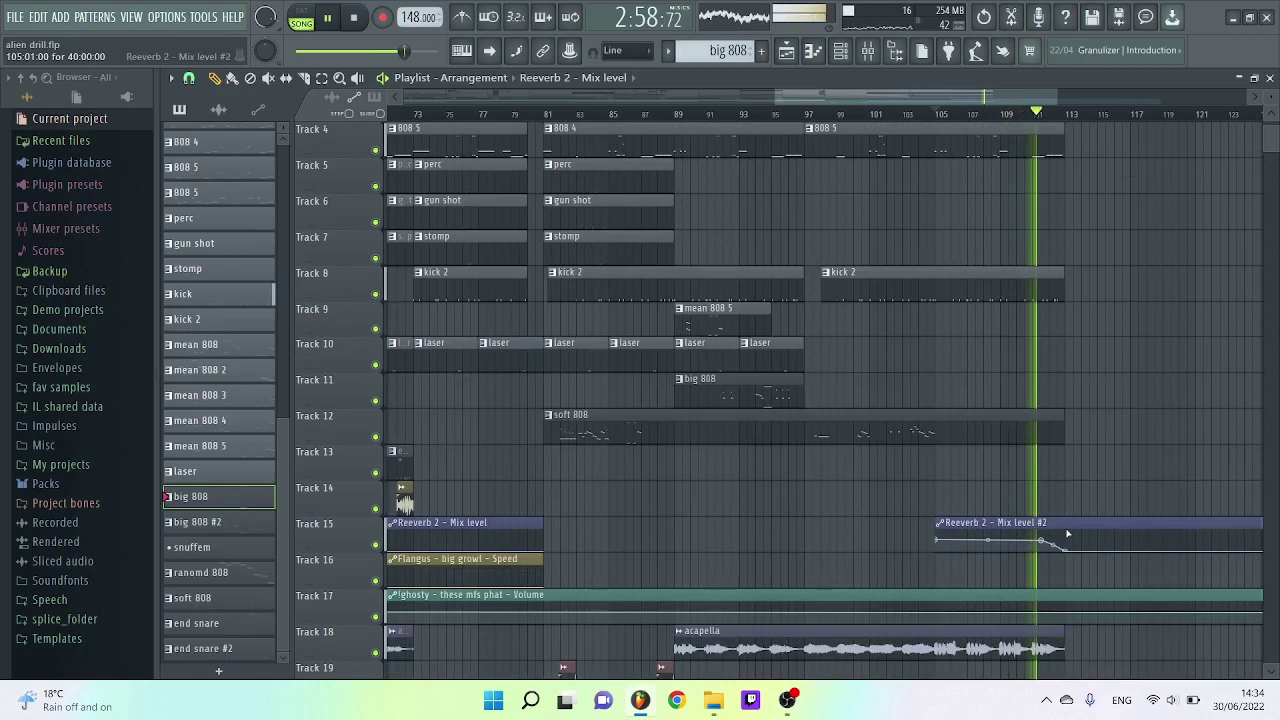